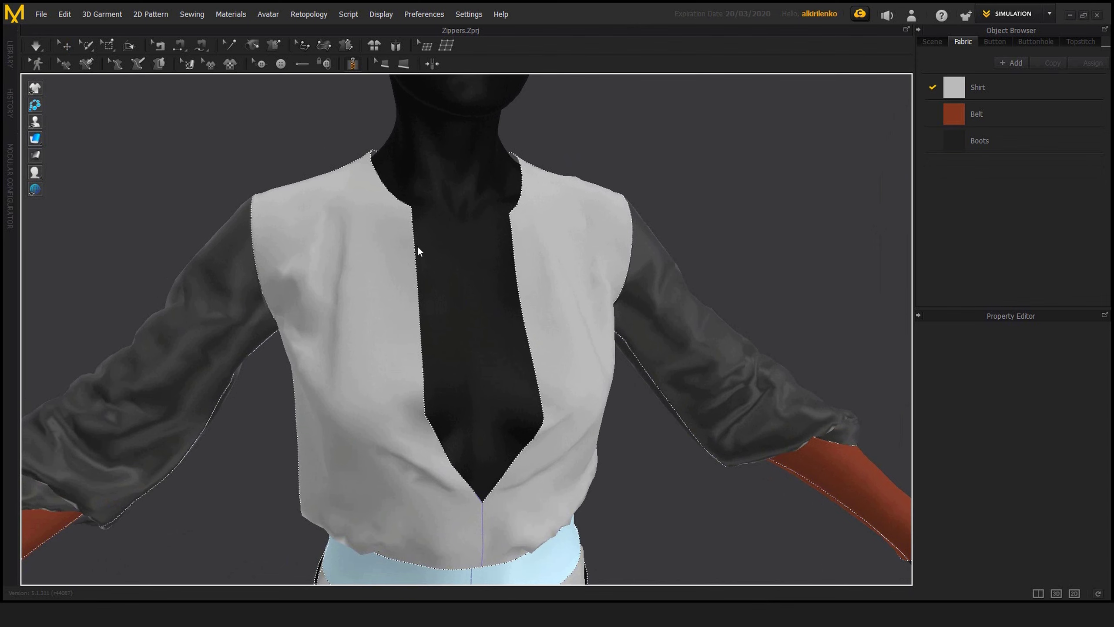
Step: Draw the first zipper line along one edge of the shirt's front opening, from the neckline corner to the bottom of the V
middle_drag(436, 208, 446, 172)
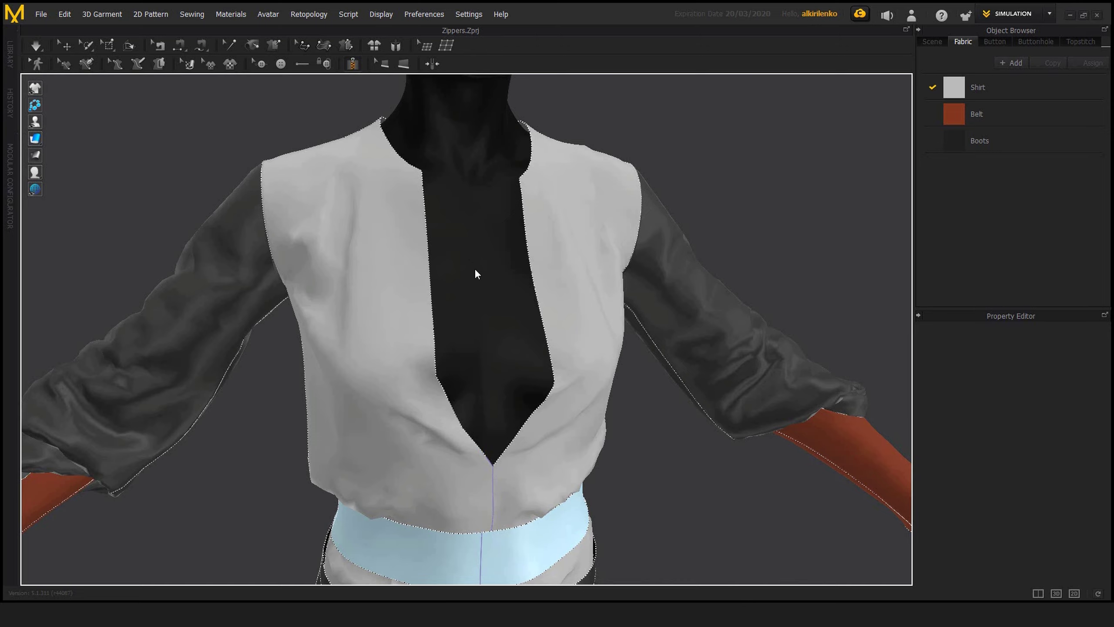
mouse_move(408, 284)
right_down()
mouse_move(525, 286)
mouse_move(350, 294)
mouse_move(444, 291)
mouse_move(423, 291)
right_up()
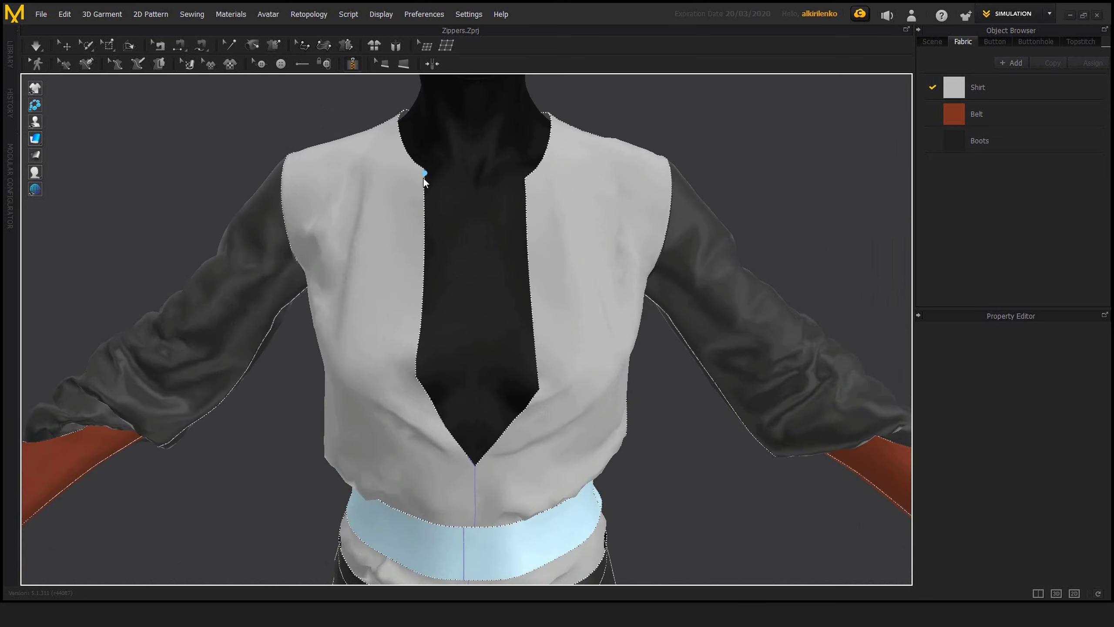
right_drag(399, 256, 426, 196)
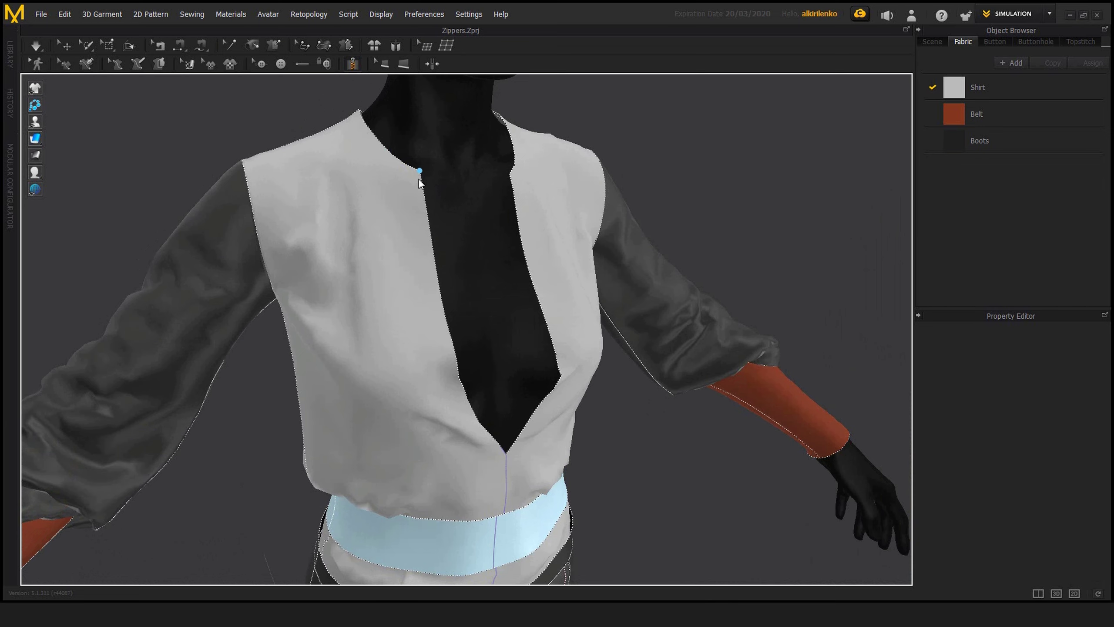
right_drag(462, 288, 442, 275)
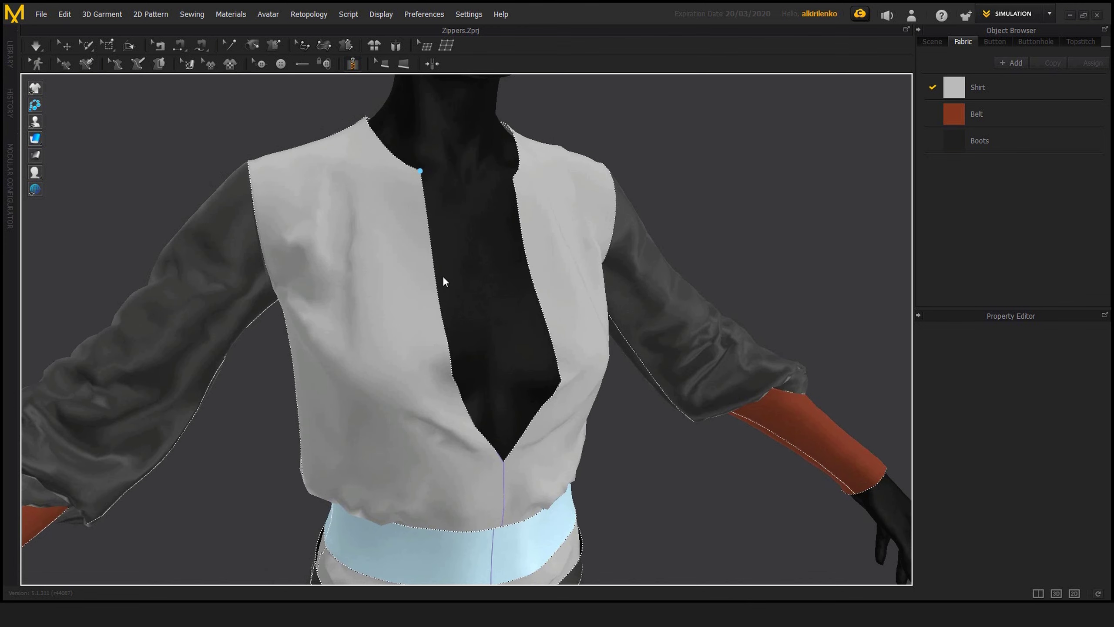
double_click(504, 463)
right_drag(687, 240, 477, 261)
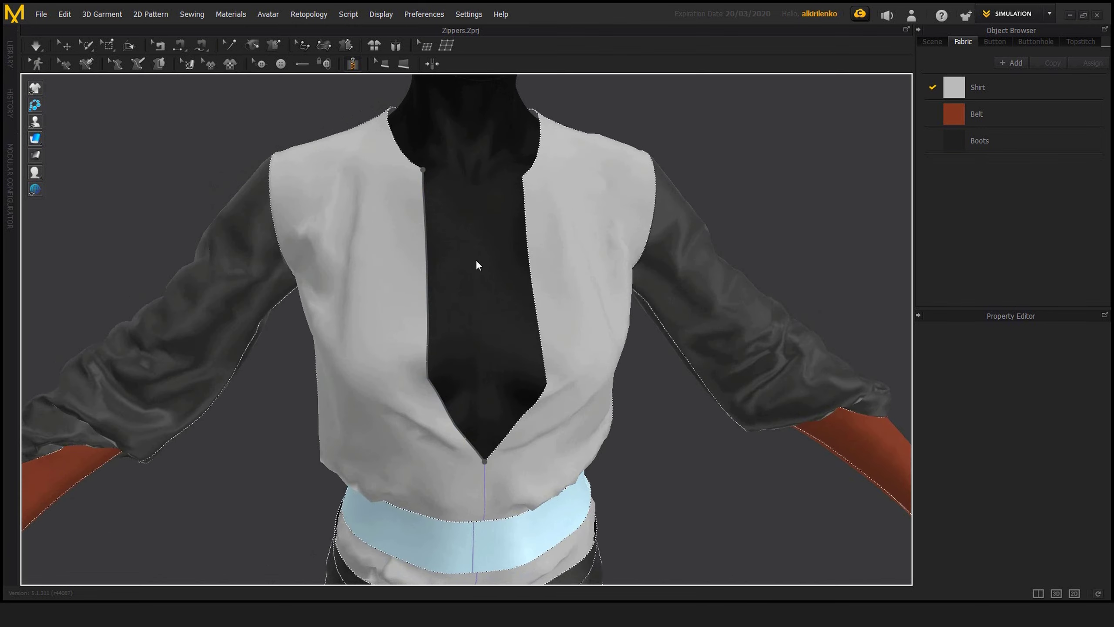
Step: Try to draw the second zipper line on the opposite edge, starting partway up the neckline curve, and cancel the whole zipper
middle_drag(444, 318, 446, 334)
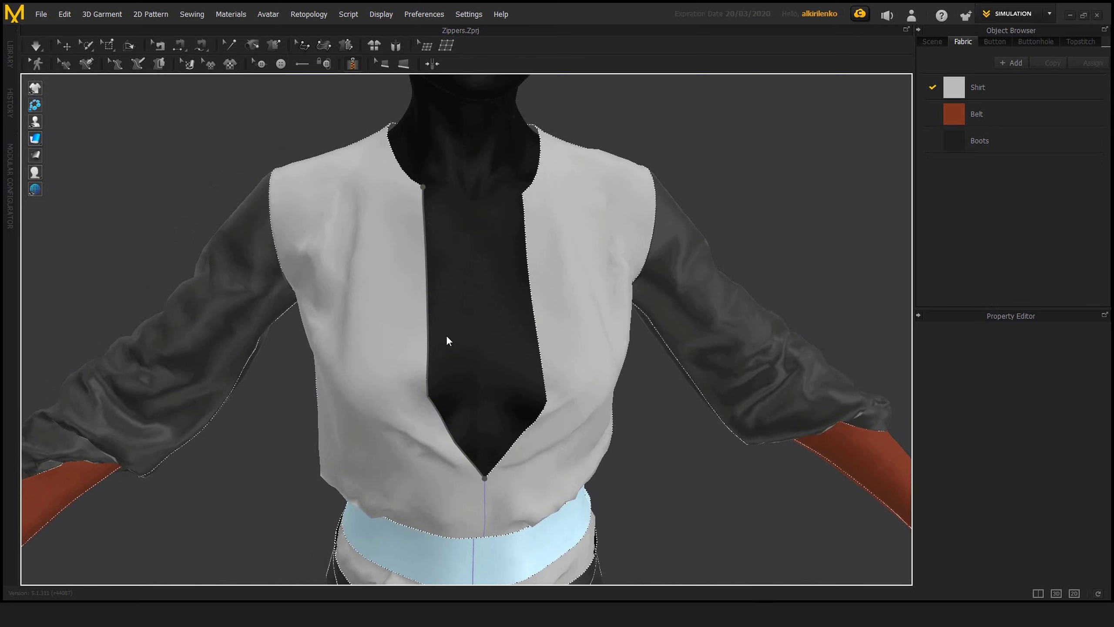
mouse_move(446, 334)
right_down()
mouse_move(434, 334)
mouse_move(446, 333)
right_up()
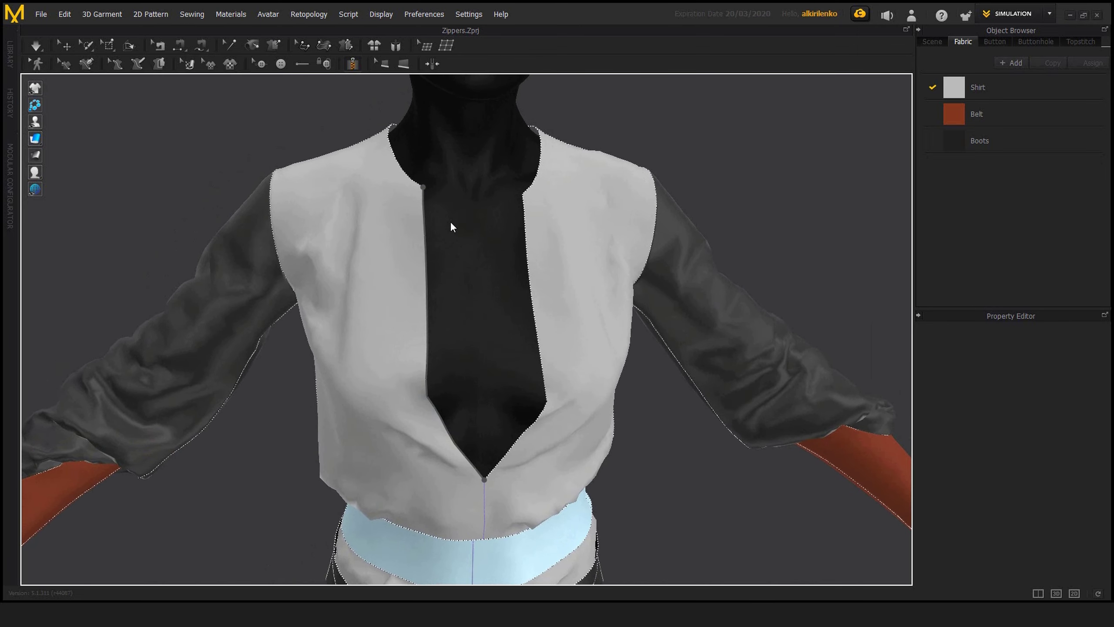
right_drag(450, 221, 452, 239)
right_drag(436, 412, 320, 389)
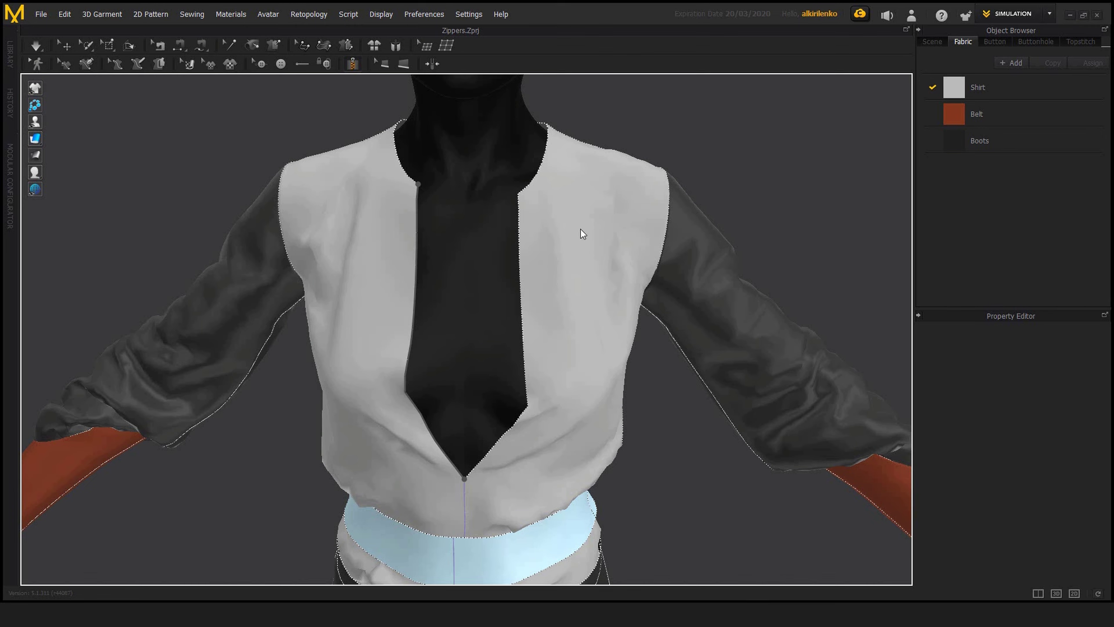
right_drag(556, 215, 532, 222)
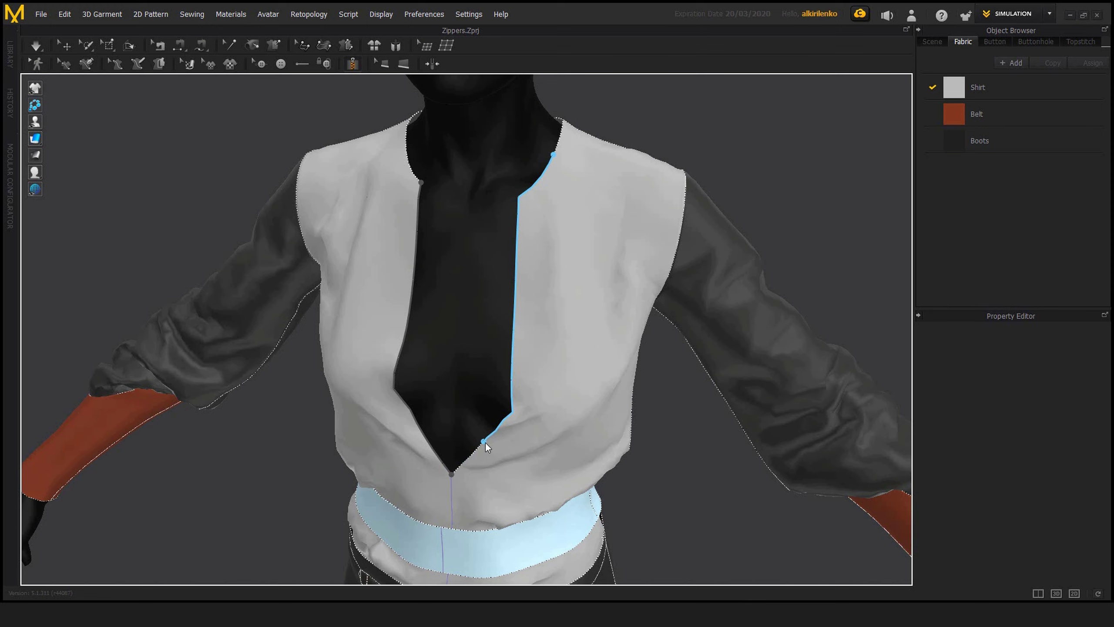
scroll(531, 388, up, 5)
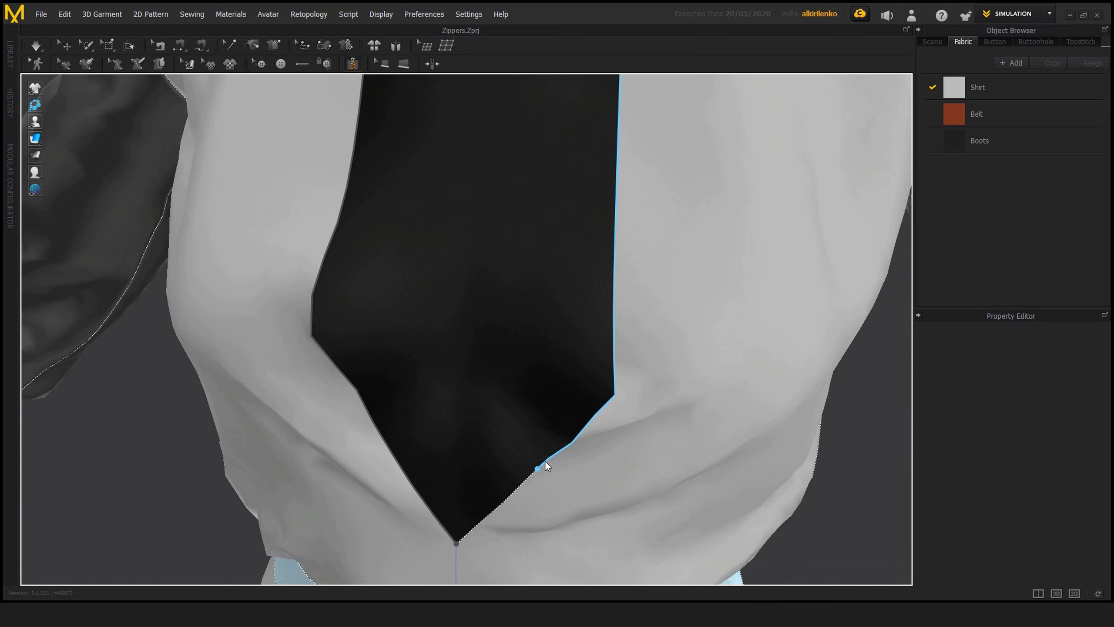
scroll(544, 469, down, 6)
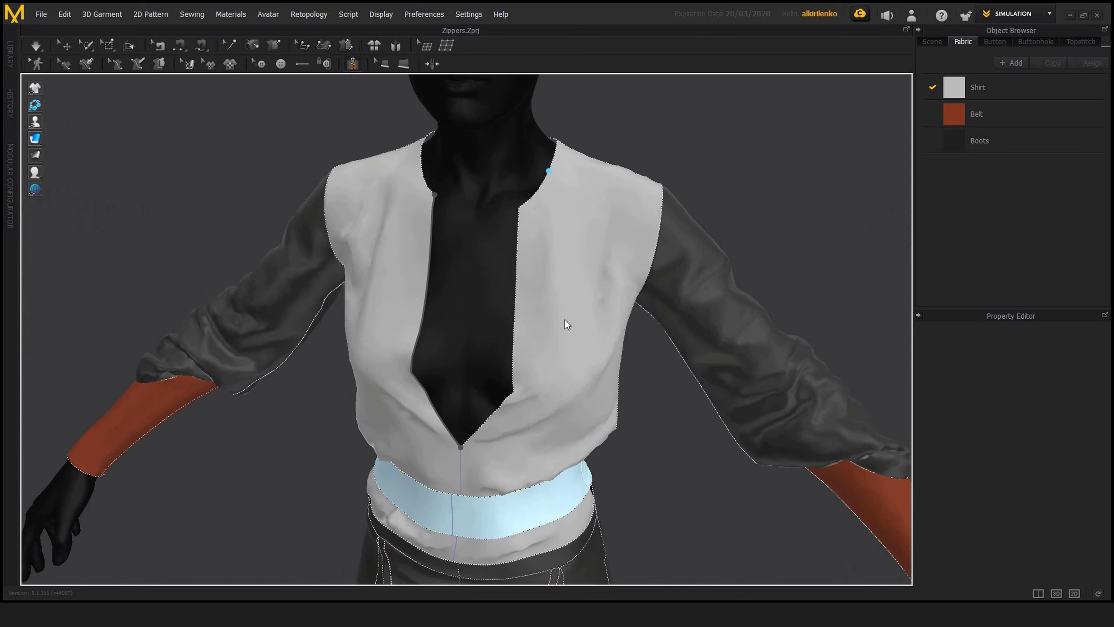
key(Escape)
Step: Create a zipper along both edges of the shirt's front opening, running from the neckline corners to the bottom of the V
click(422, 160)
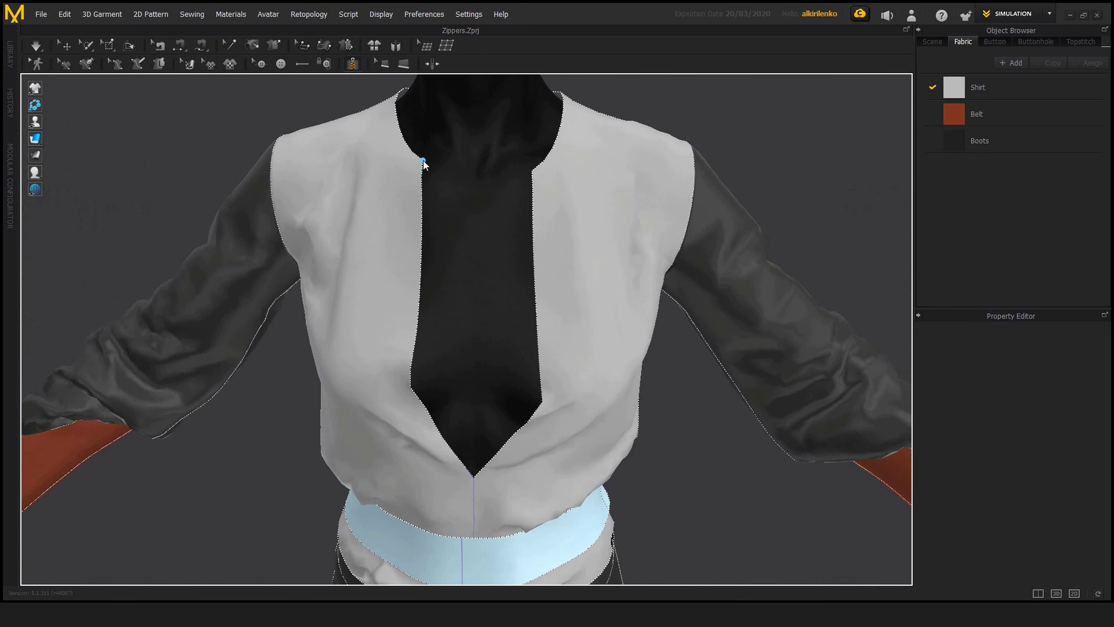
click(474, 477)
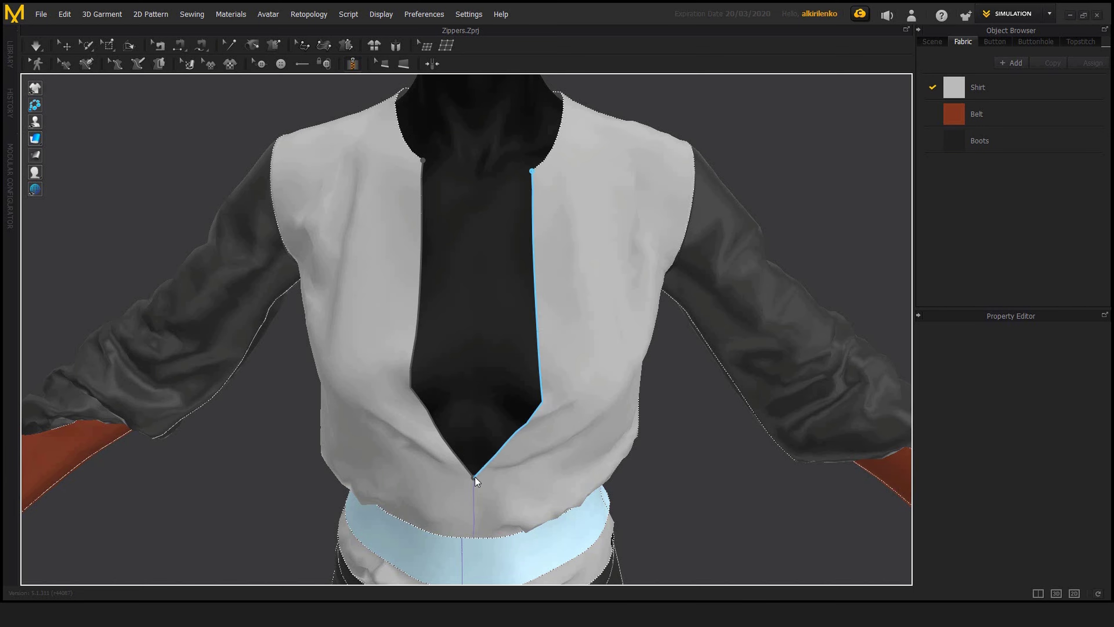
click(640, 325)
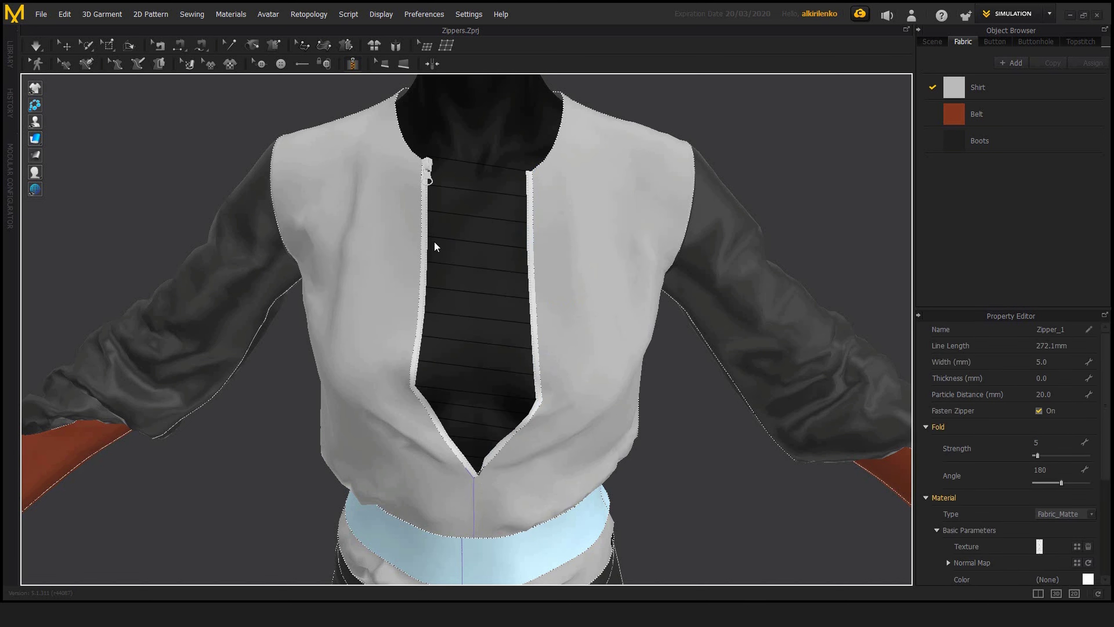
Step: Switch to the Select/Move tool, deselect the zipper and simulate the garment briefly to close the front opening
click(64, 45)
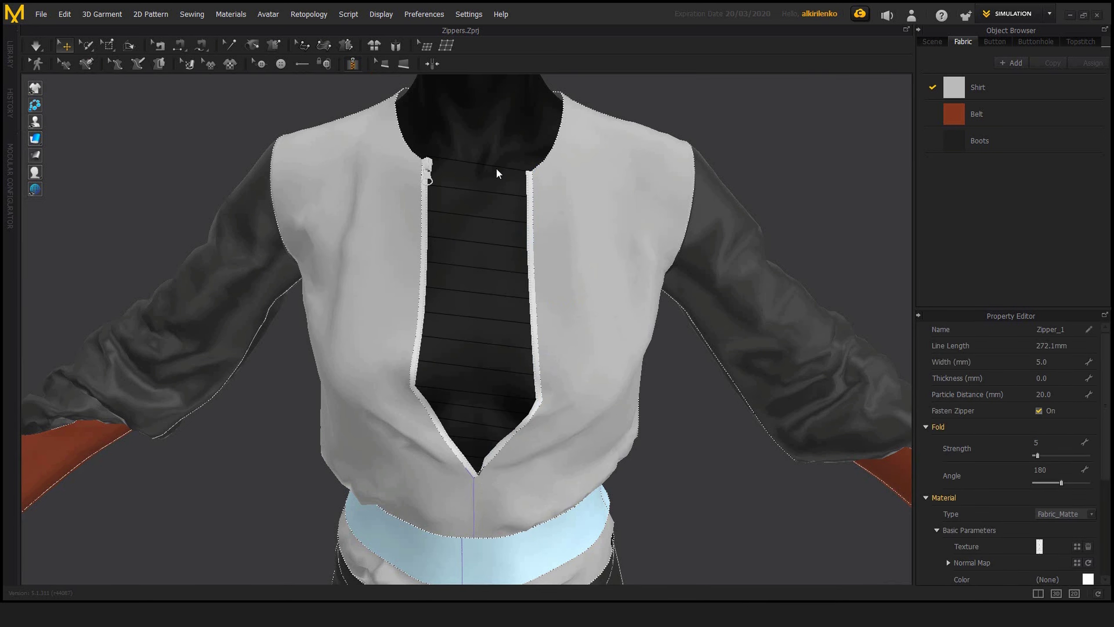
click(499, 174)
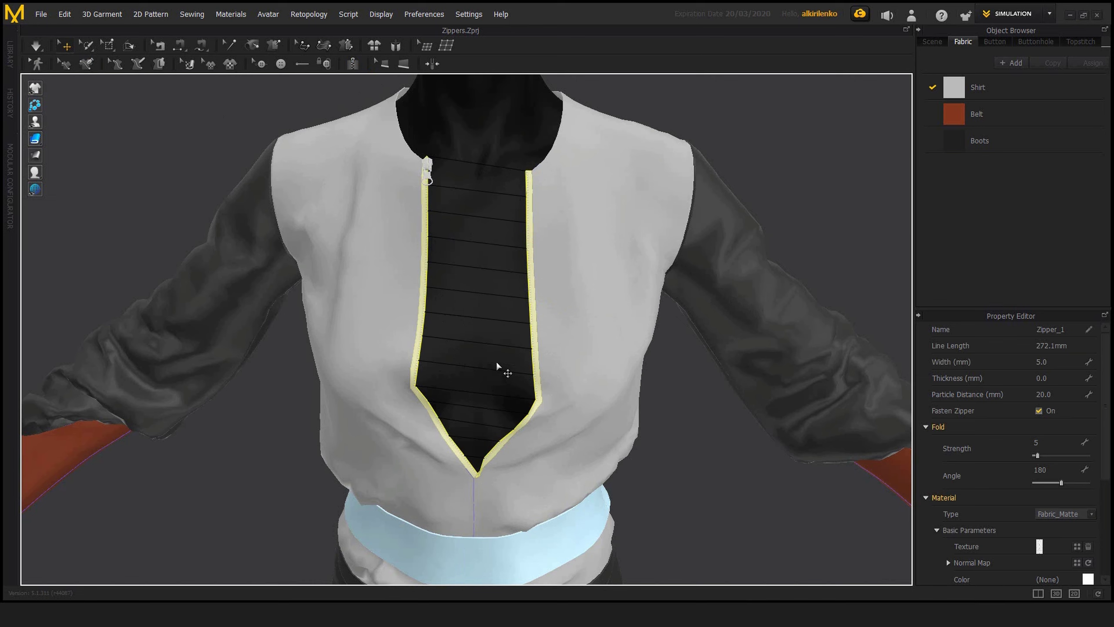
click(700, 434)
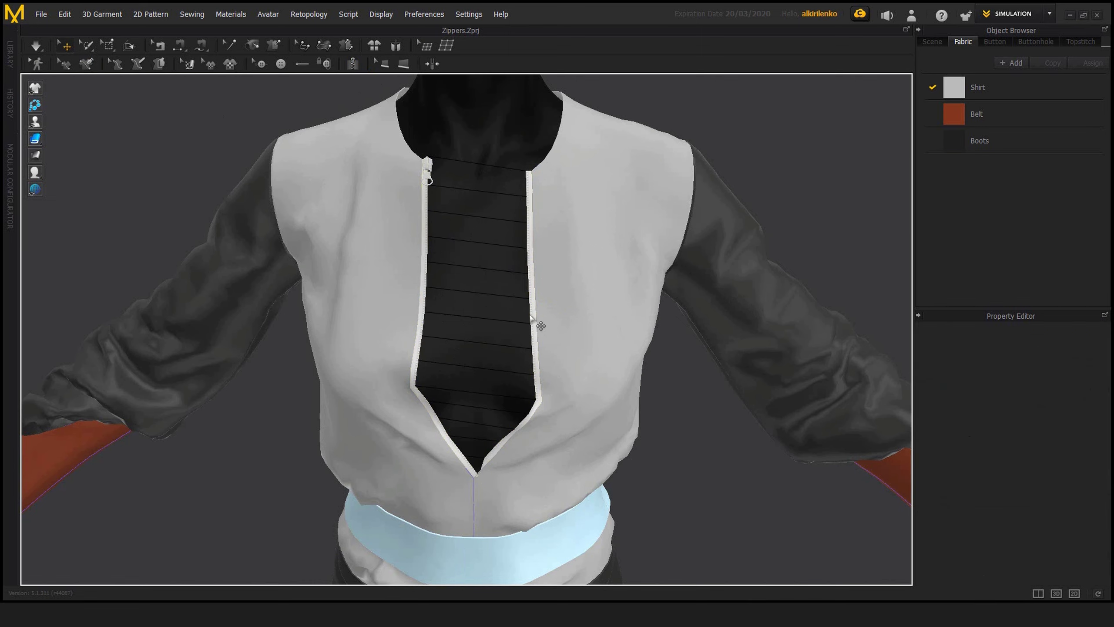
mouse_move(521, 310)
right_down()
mouse_move(540, 307)
mouse_move(521, 290)
right_up()
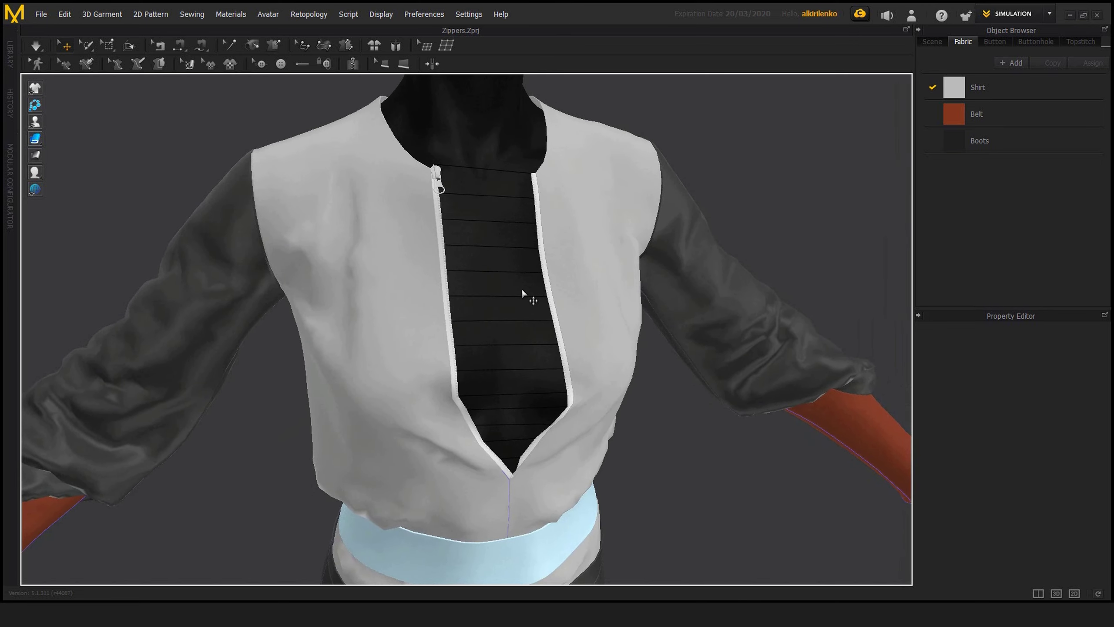
key(space)
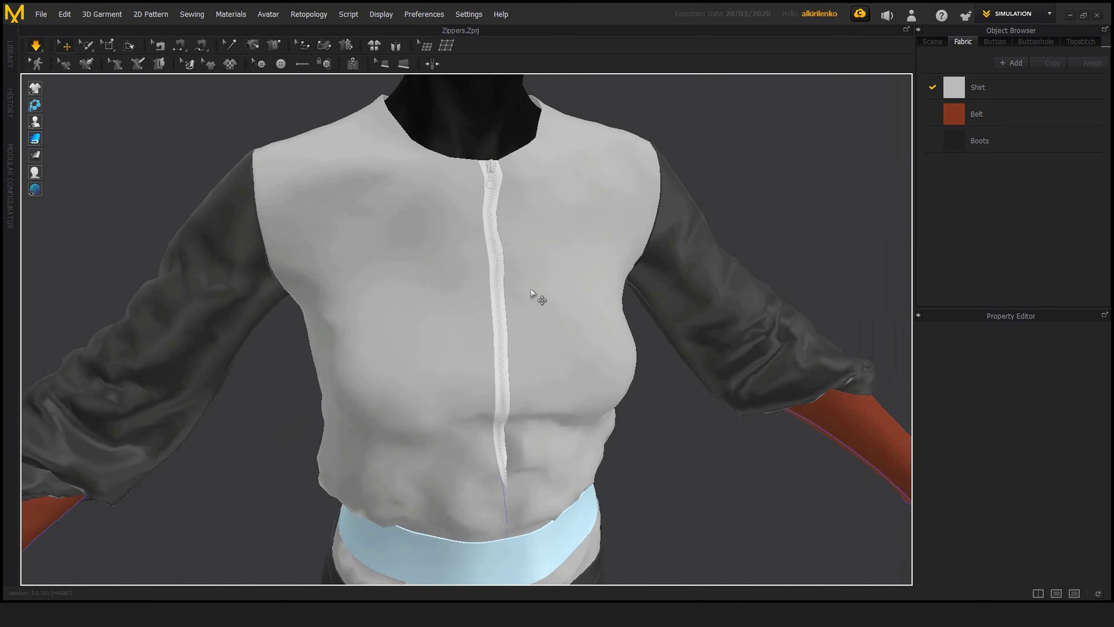
key(space)
Step: Select the zipper slider at the neckline and examine it closely along with its shape and specification properties
right_drag(538, 293, 562, 253)
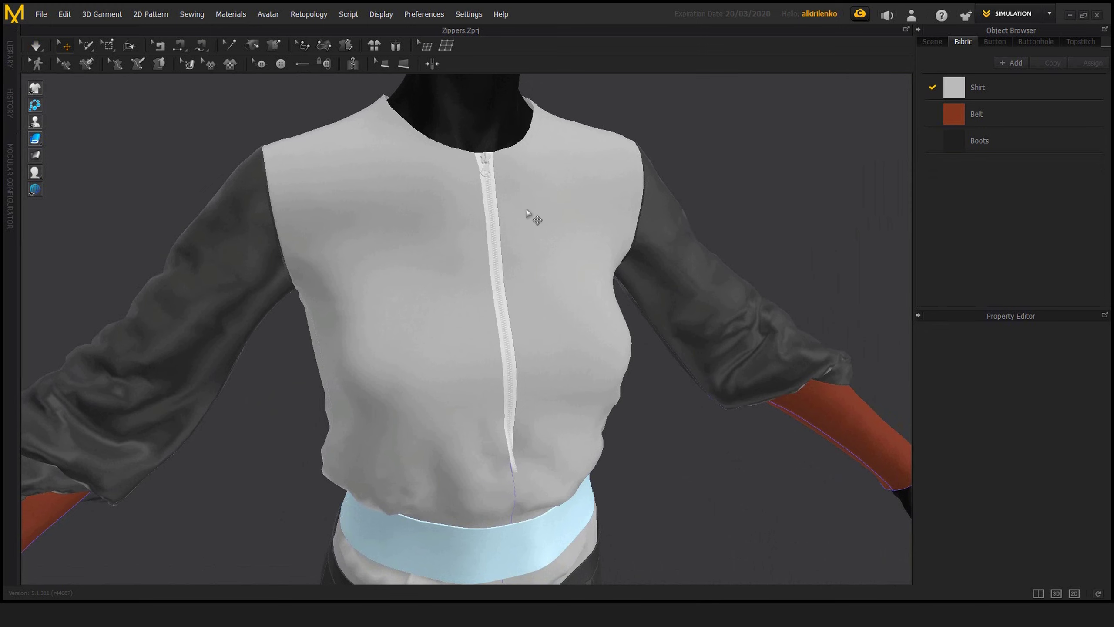
right_drag(509, 203, 547, 217)
scroll(545, 217, up, 4)
middle_drag(544, 216, 515, 369)
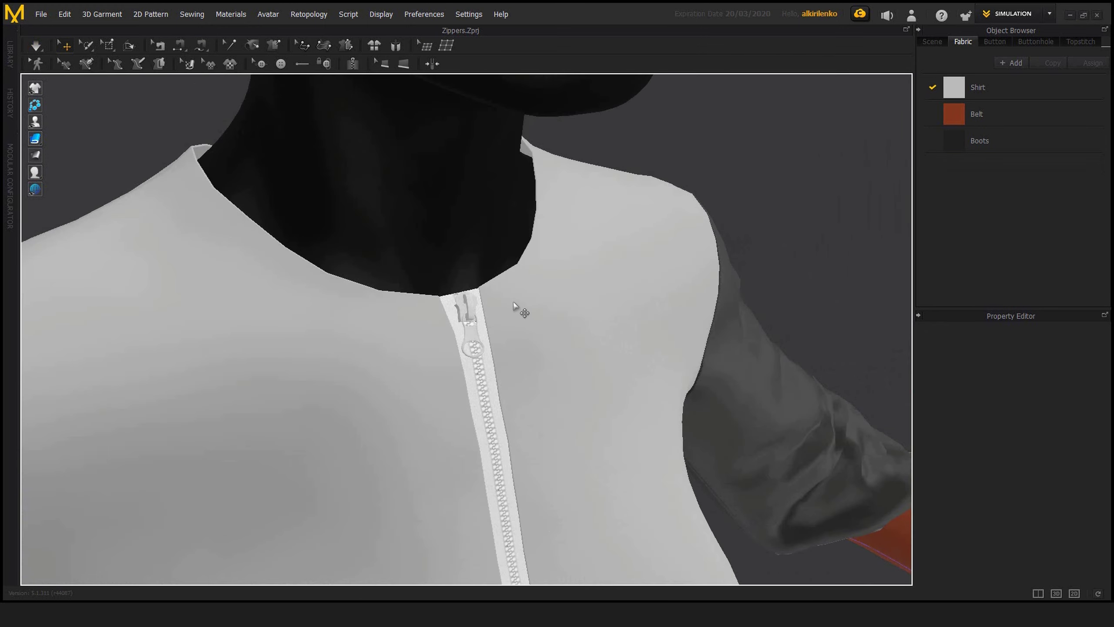
right_drag(504, 291, 470, 259)
click(463, 292)
scroll(470, 259, up, 4)
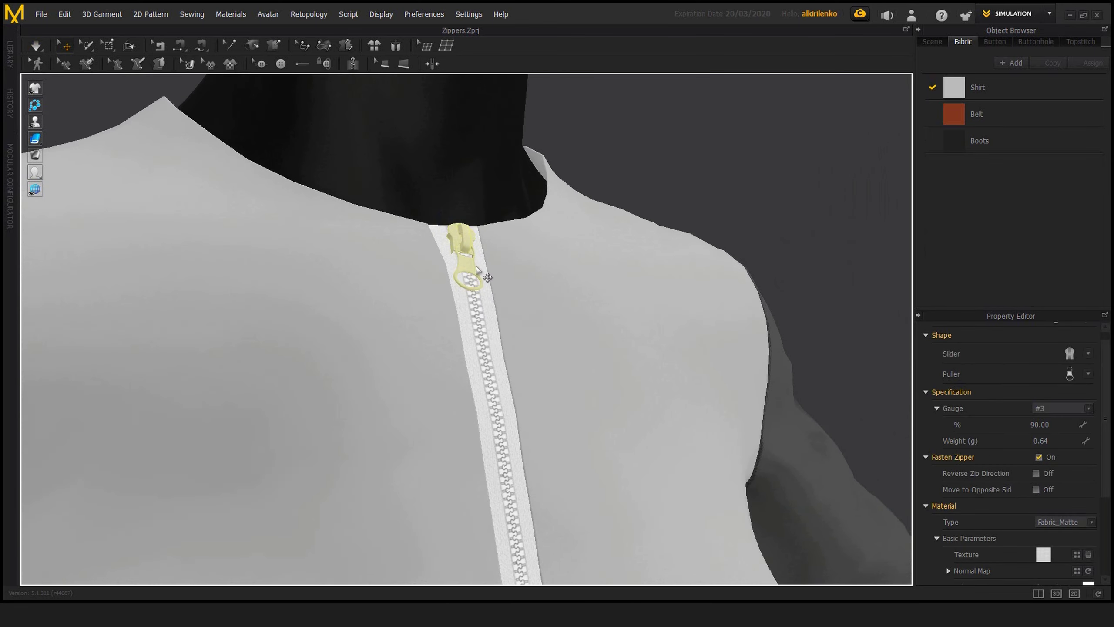
right_drag(495, 281, 470, 278)
scroll(492, 343, down, 4)
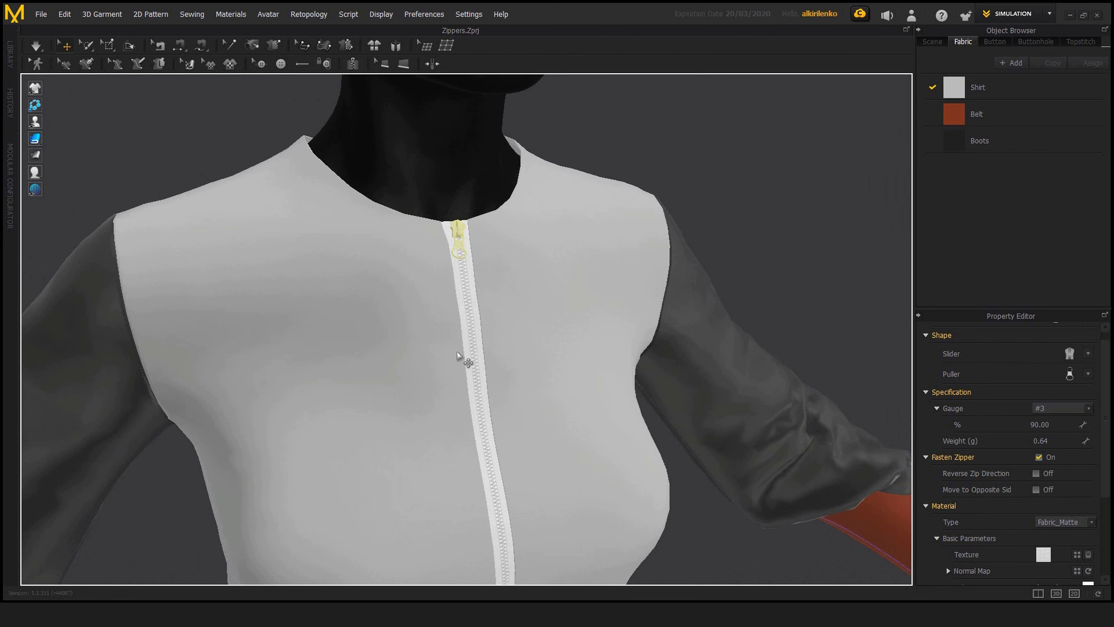
mouse_move(463, 361)
right_down()
mouse_move(497, 383)
mouse_move(467, 344)
mouse_move(500, 349)
mouse_move(489, 261)
right_up()
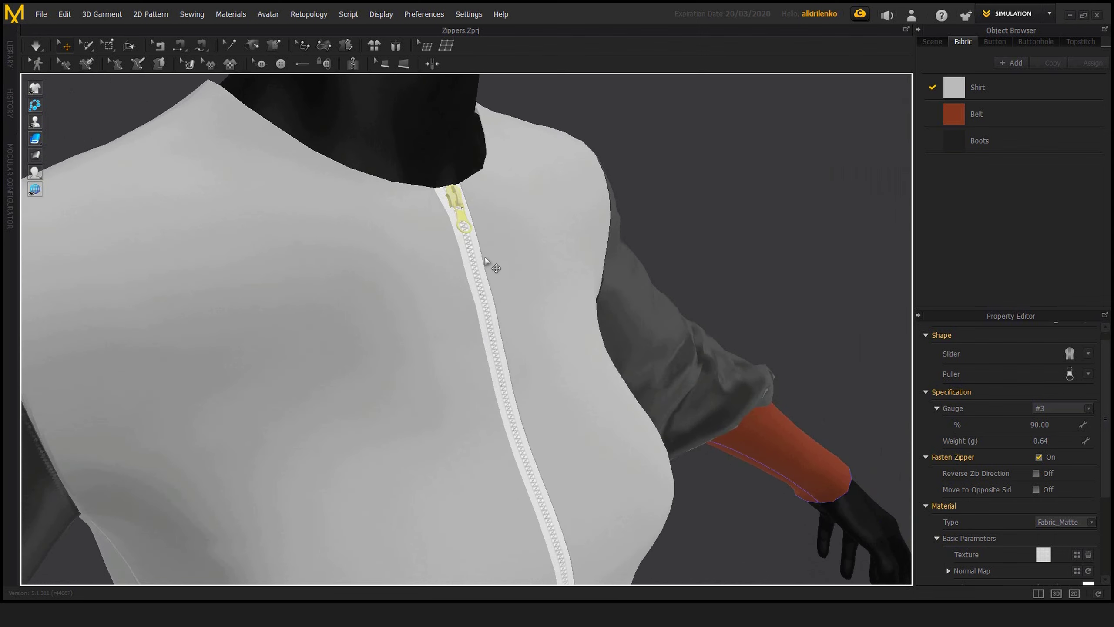
Step: Move the zipper slider from the neckline down to mid-chest and show the shirt from the front
click(451, 198)
right_drag(451, 199, 447, 163)
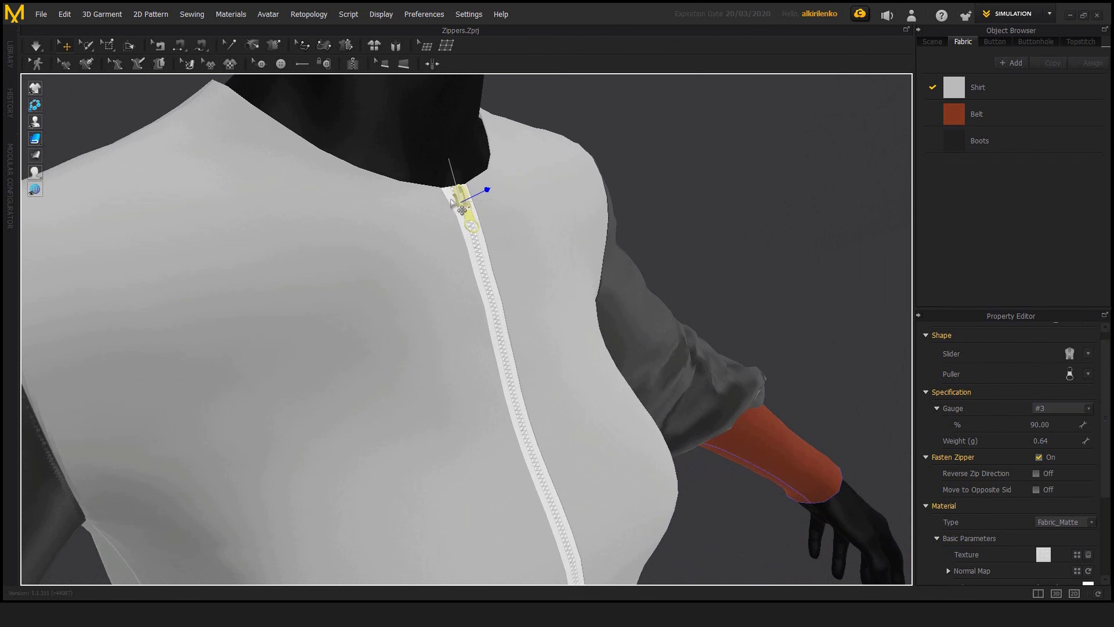
right_drag(482, 203, 446, 207)
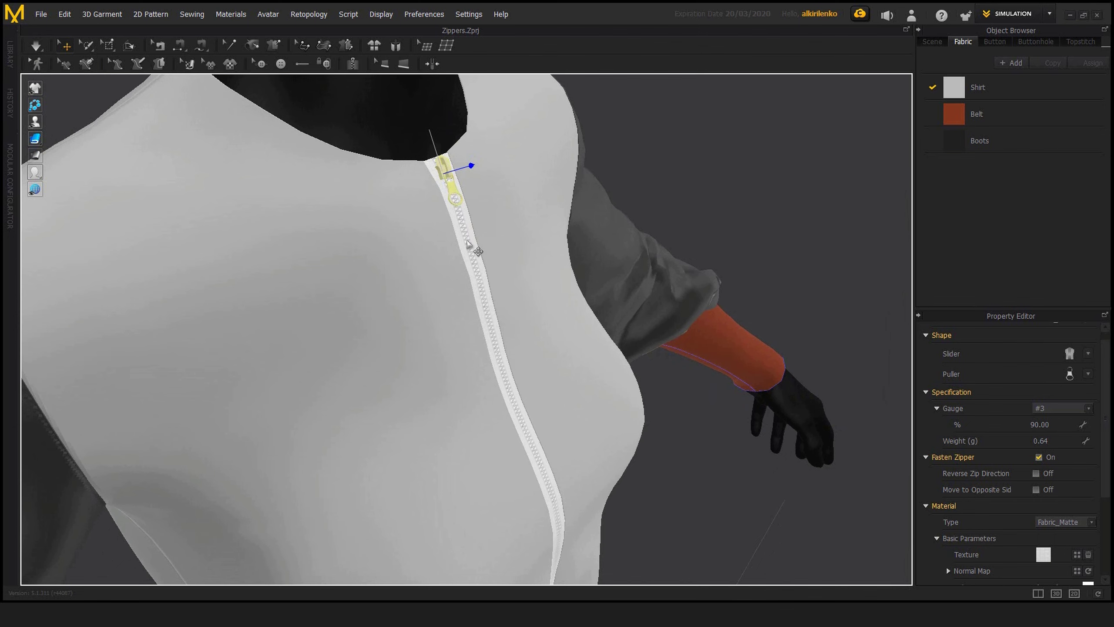
right_drag(440, 217, 458, 203)
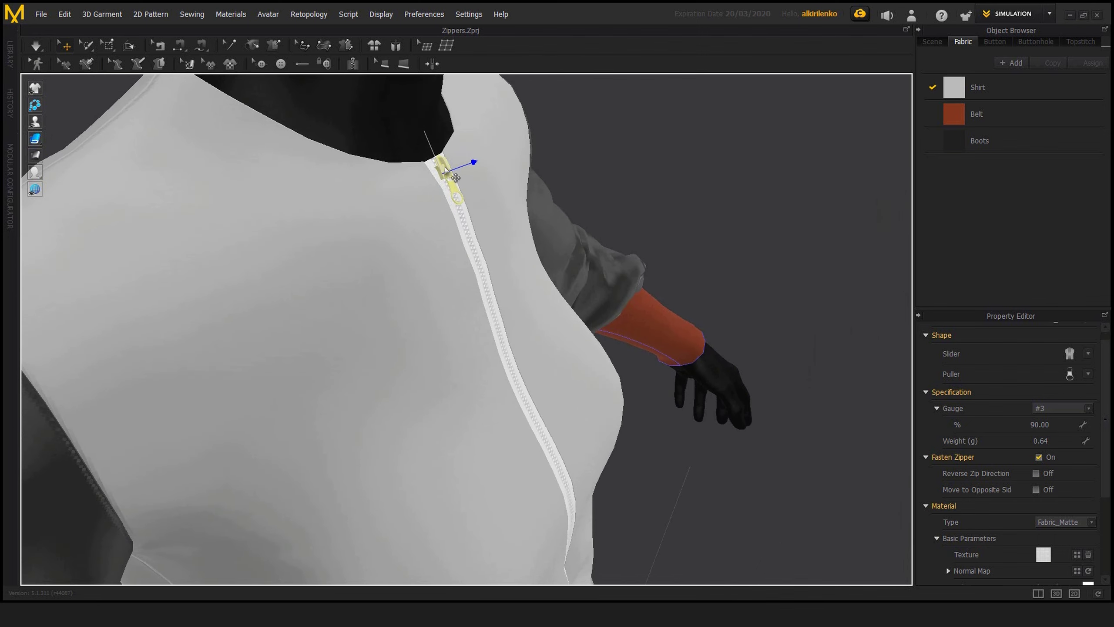
key(ctrl+c)
key(ctrl+v)
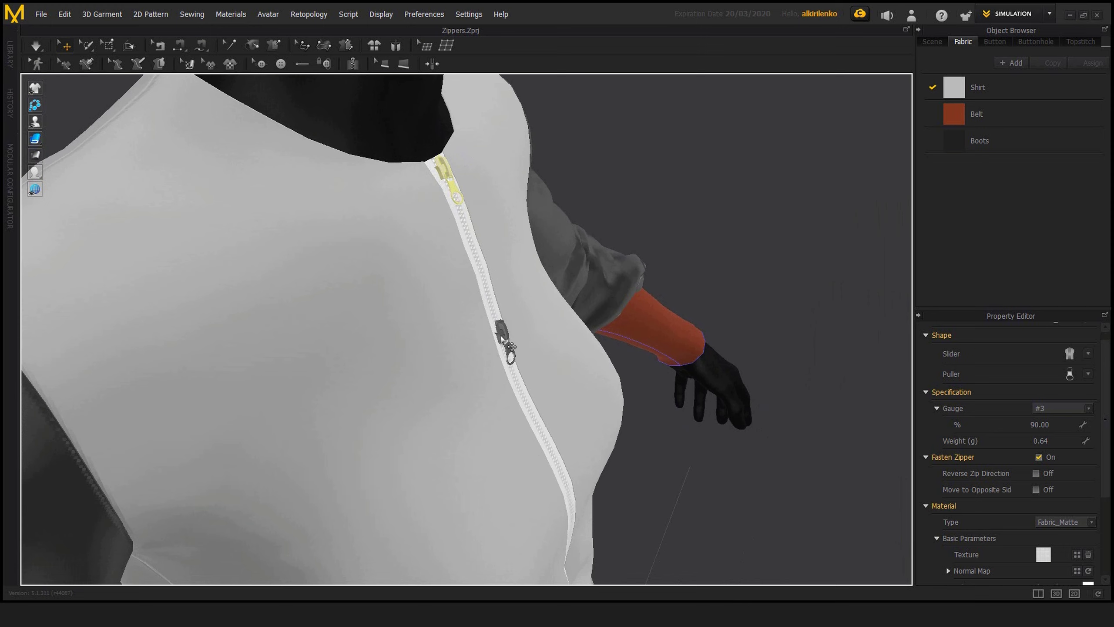
click(505, 344)
key(2)
middle_drag(482, 316, 504, 274)
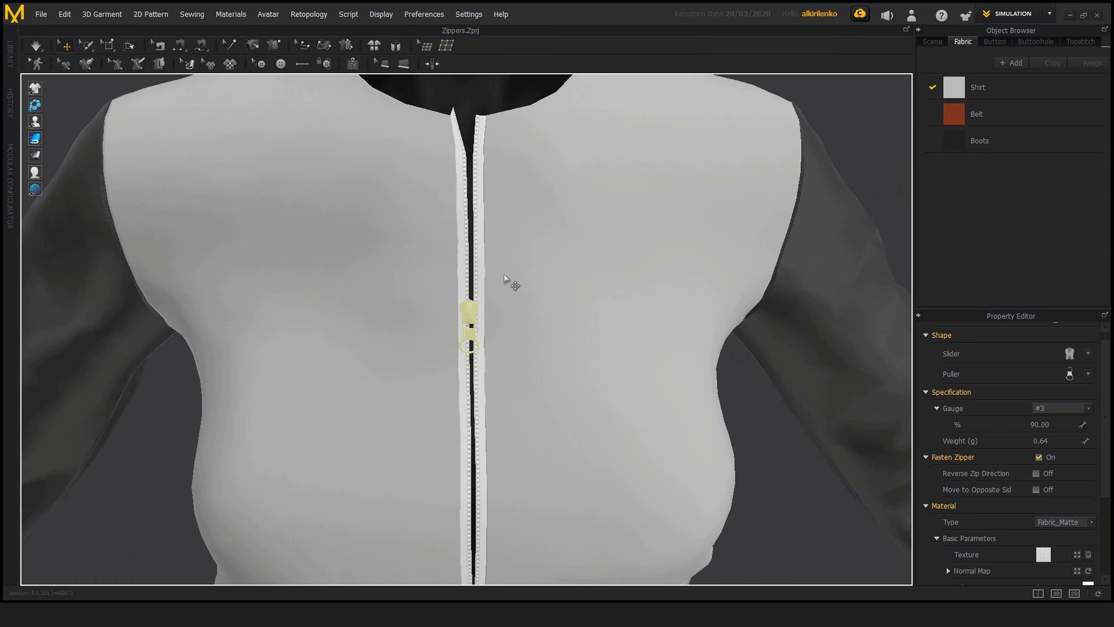
Step: Simulate the garment to open the zipper above the slider, and deselect the slider
scroll(438, 228, down, 2)
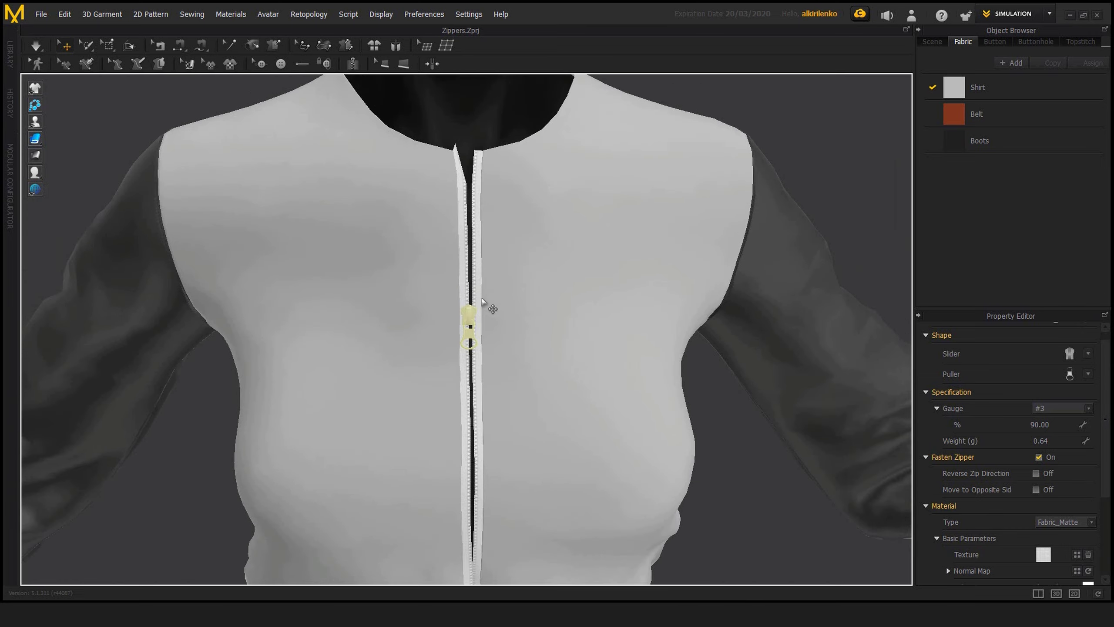
key(space)
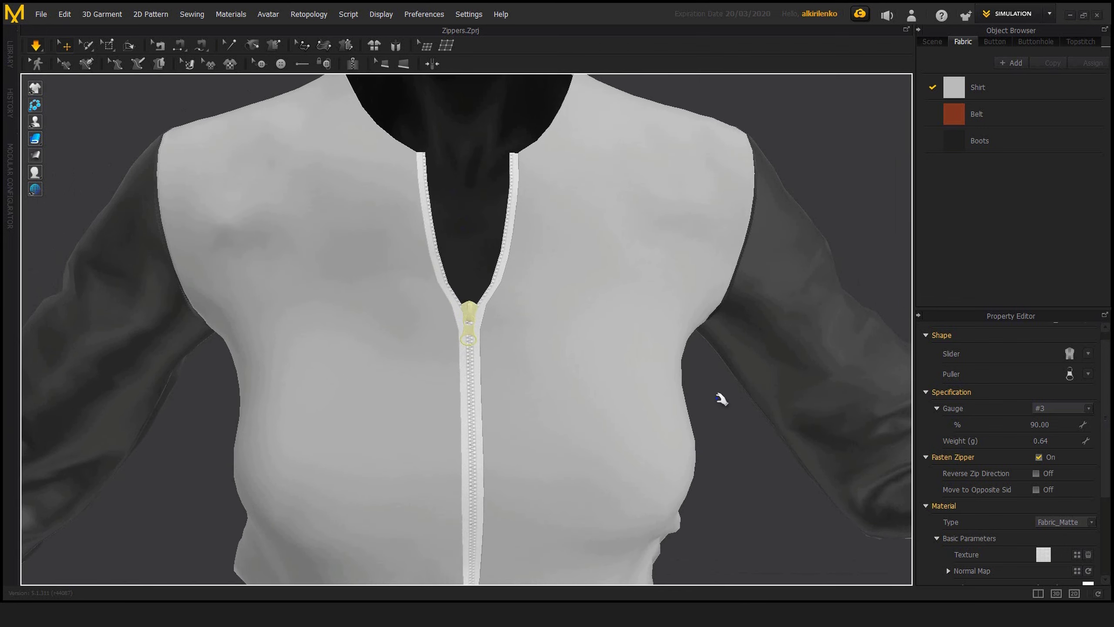
click(513, 334)
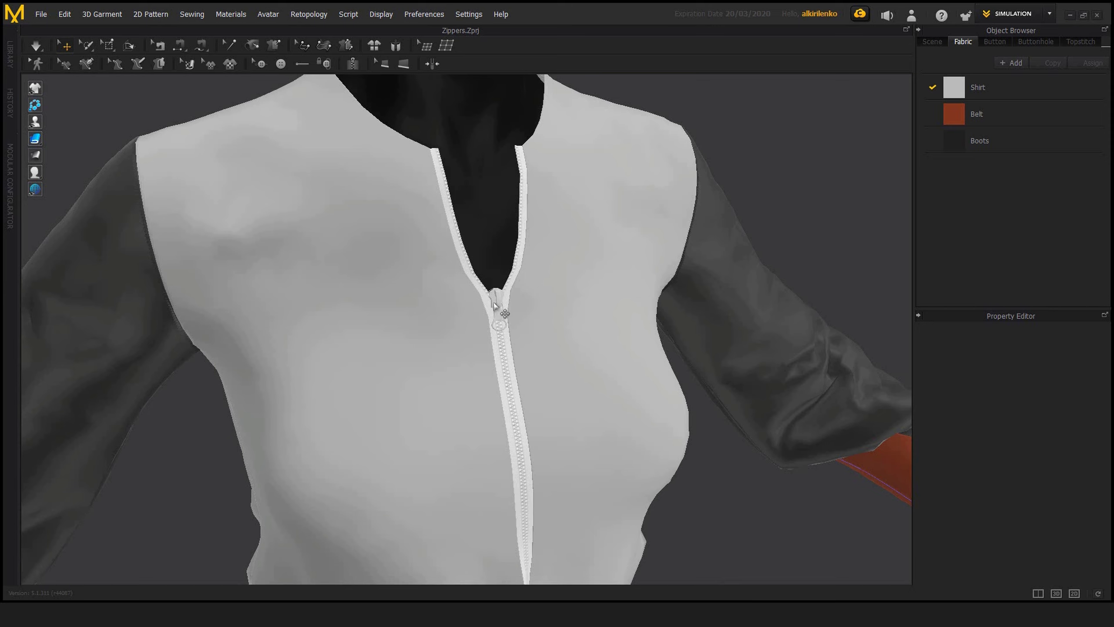
Step: Select the zipper tape and examine its full length and properties
click(523, 246)
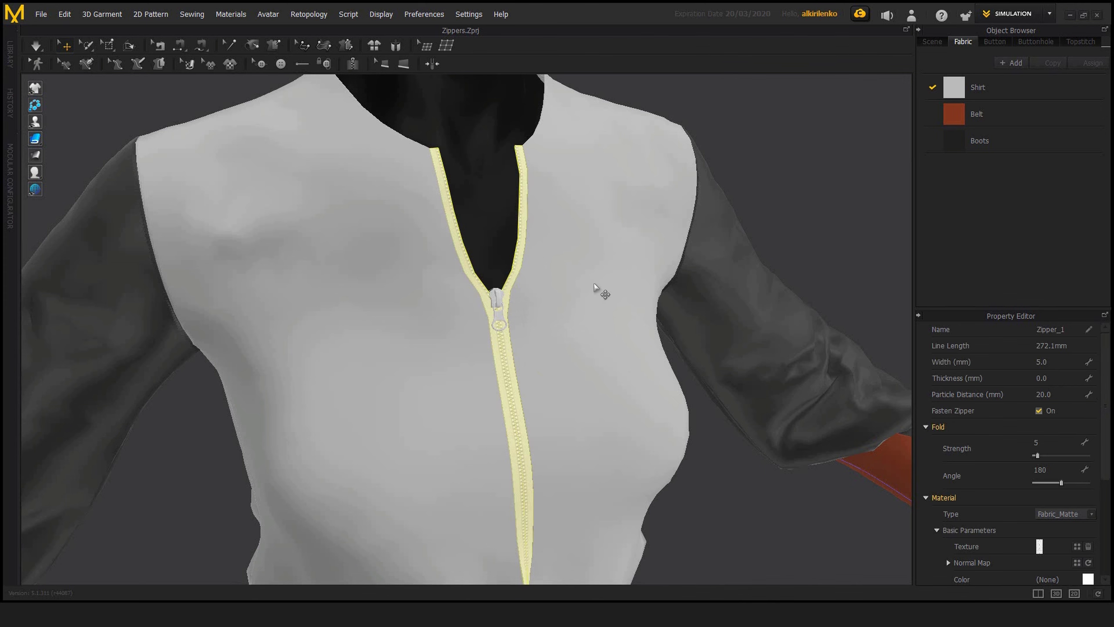
middle_drag(619, 338, 641, 288)
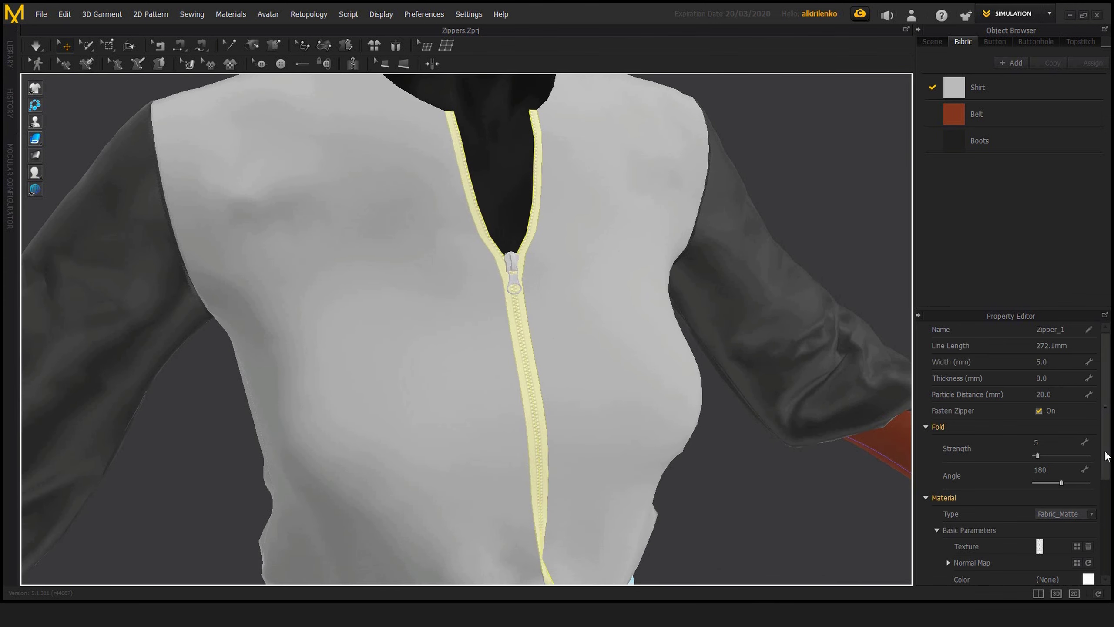
middle_drag(583, 329, 603, 309)
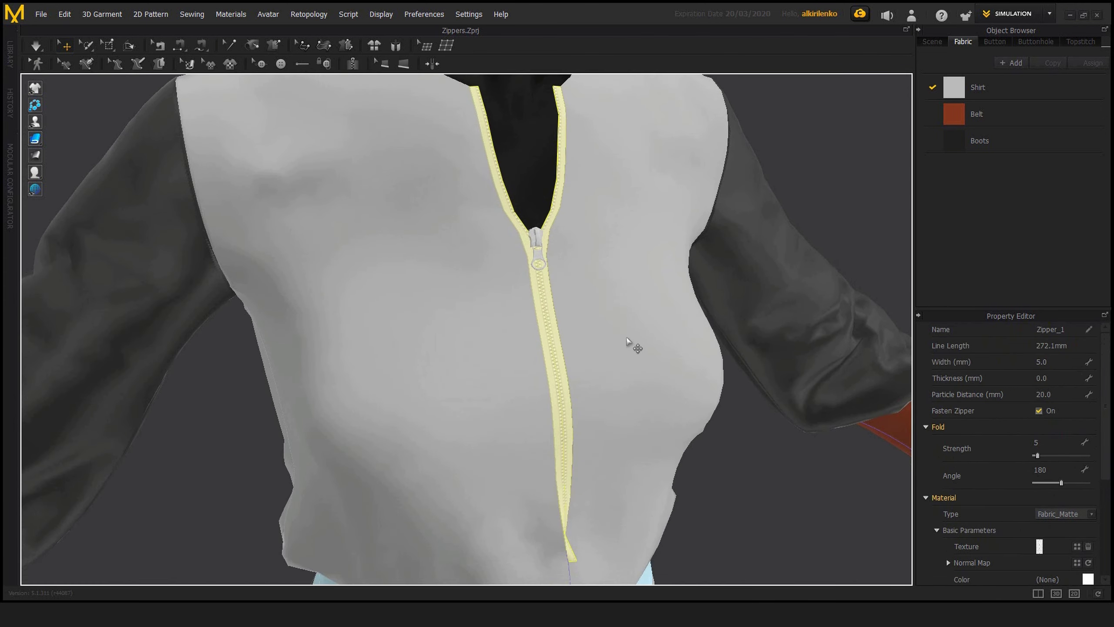
Step: Examine the selected zipper tape on the shirt front from several angles and distances alongside its properties
right_drag(631, 346, 616, 328)
scroll(607, 328, down, 2)
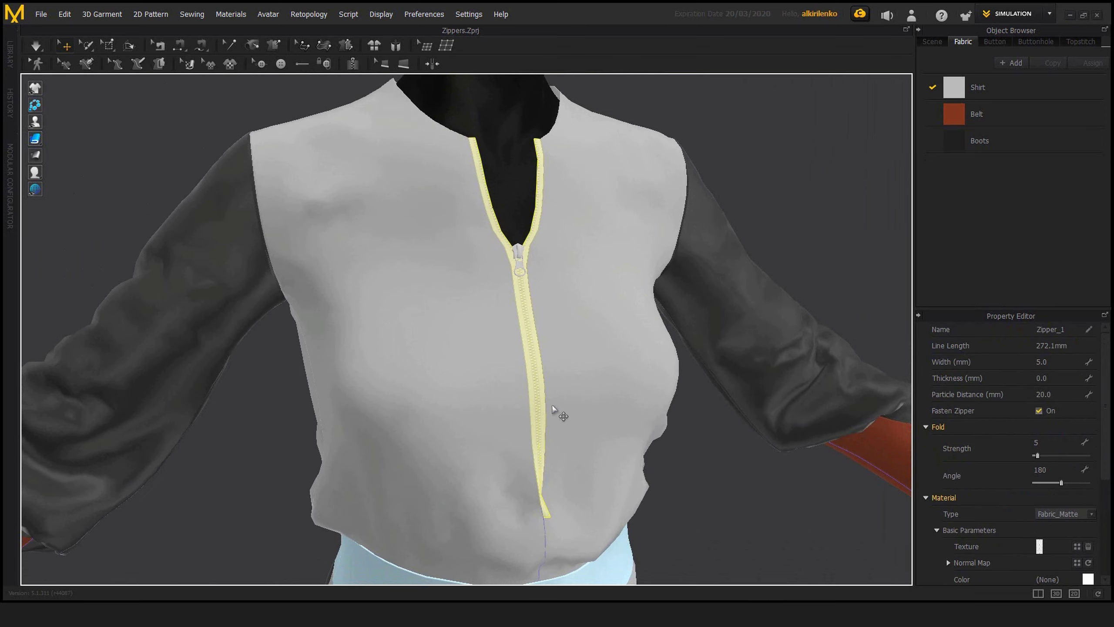
mouse_move(547, 400)
right_down()
mouse_move(511, 403)
mouse_move(536, 402)
right_up()
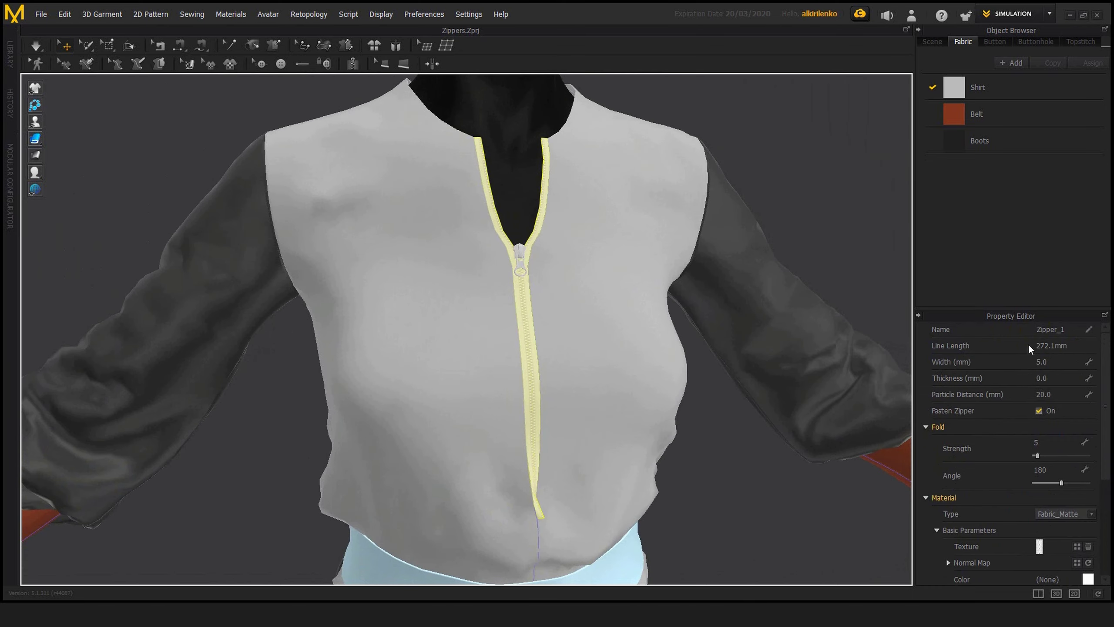
right_drag(560, 365, 497, 415)
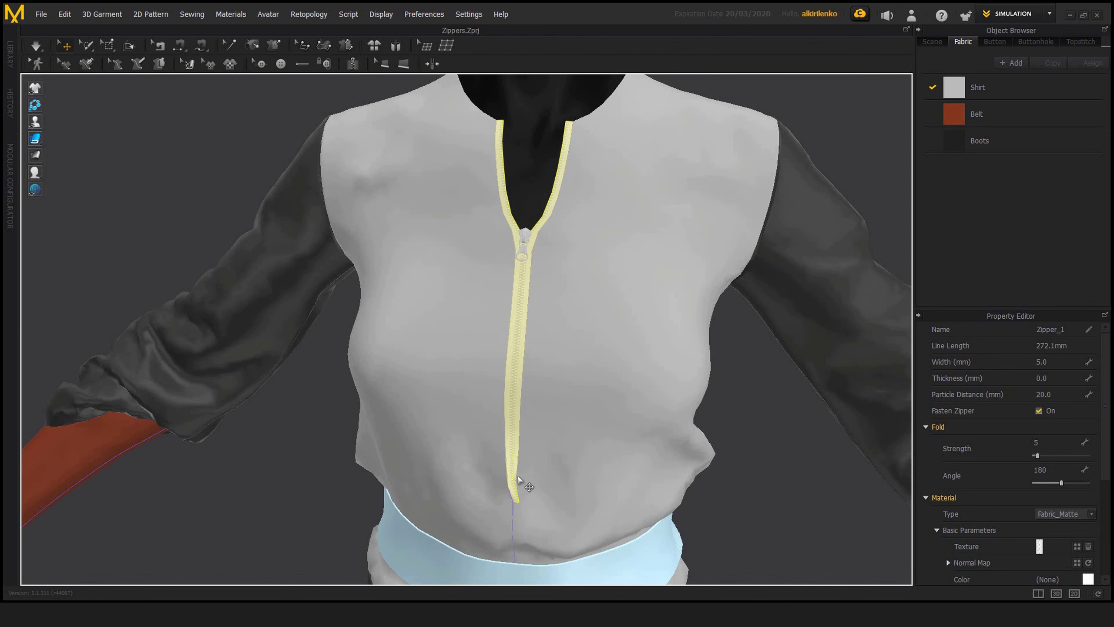
middle_drag(526, 483, 542, 448)
right_drag(543, 448, 525, 481)
scroll(570, 443, down, 2)
middle_drag(577, 440, 571, 453)
right_drag(566, 425, 548, 416)
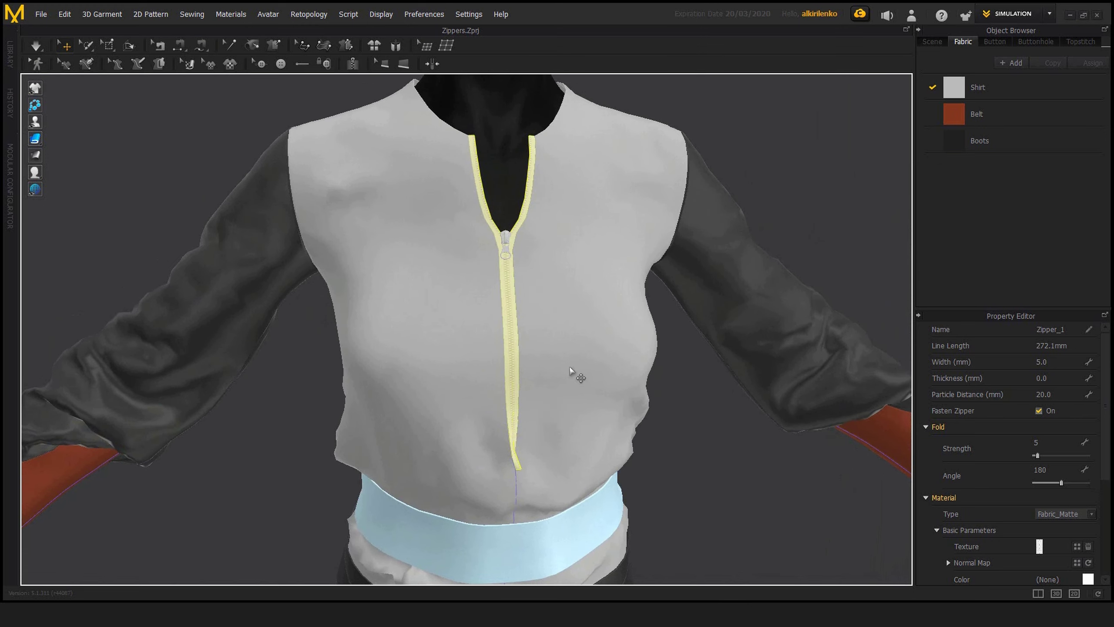
Step: Show the 2D pattern window beside the 3D view and inspect the shirt's front and back patterns with the Edit Pattern tool
key(alt+1)
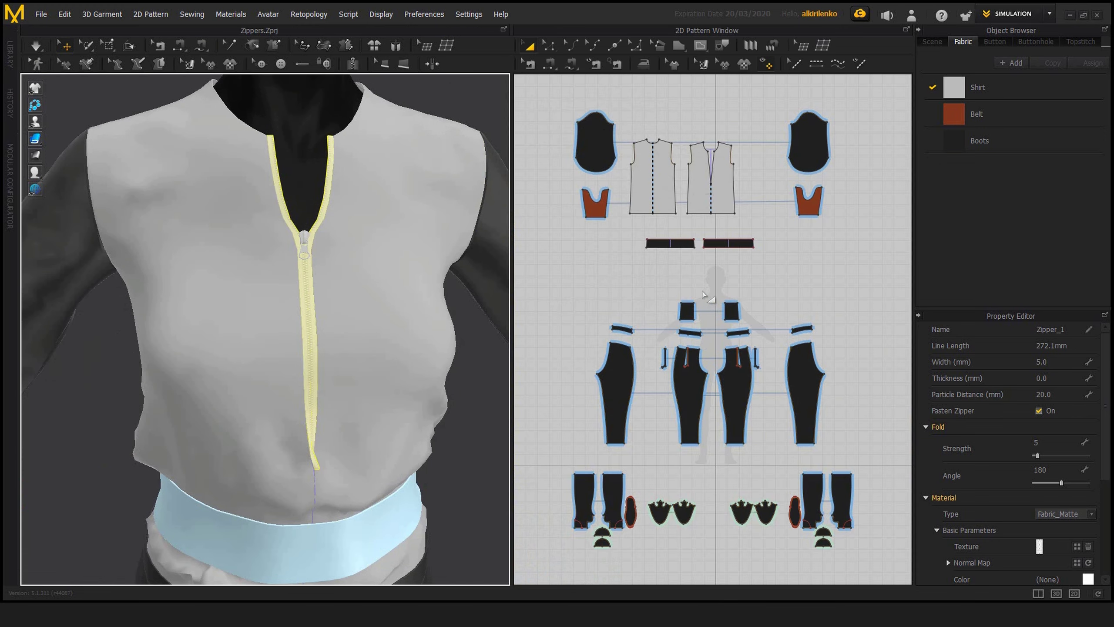
scroll(718, 386, up, 4)
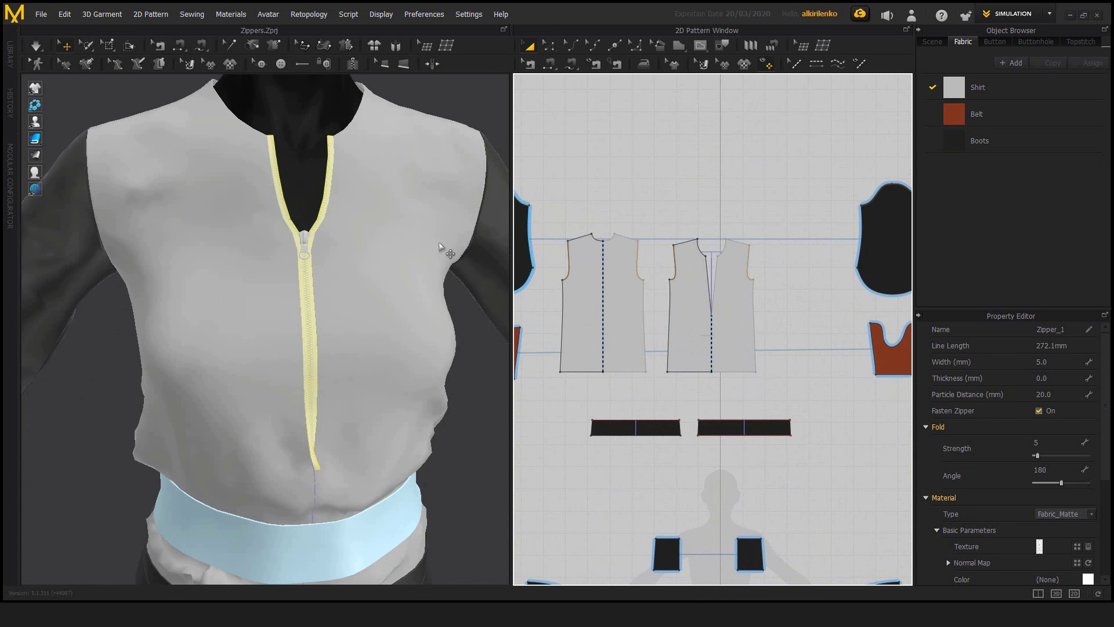
scroll(732, 255, up, 4)
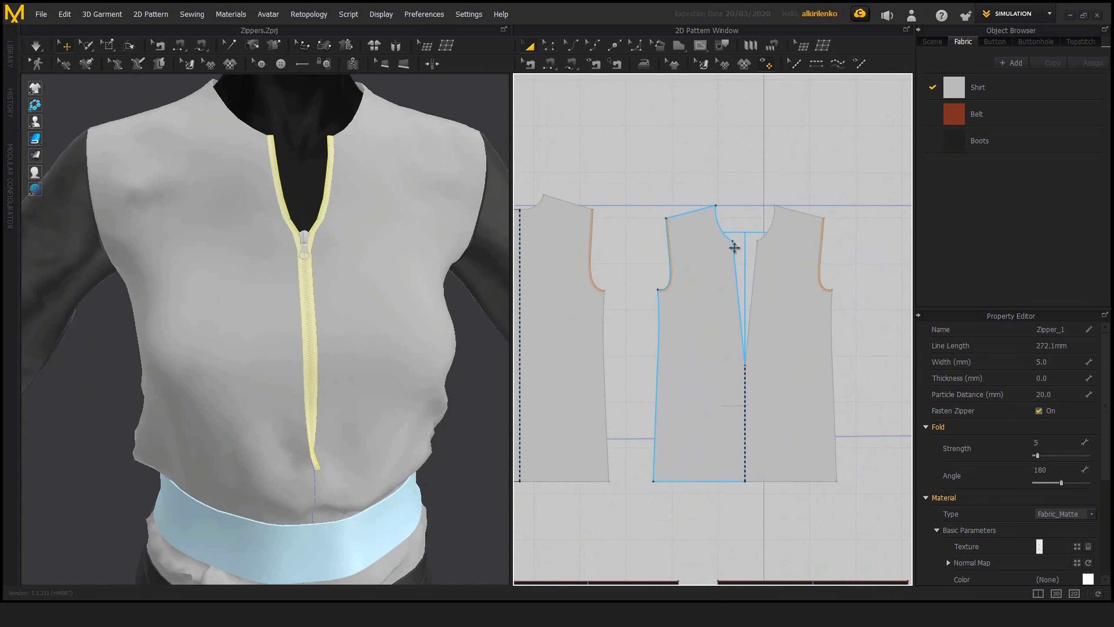
key(z)
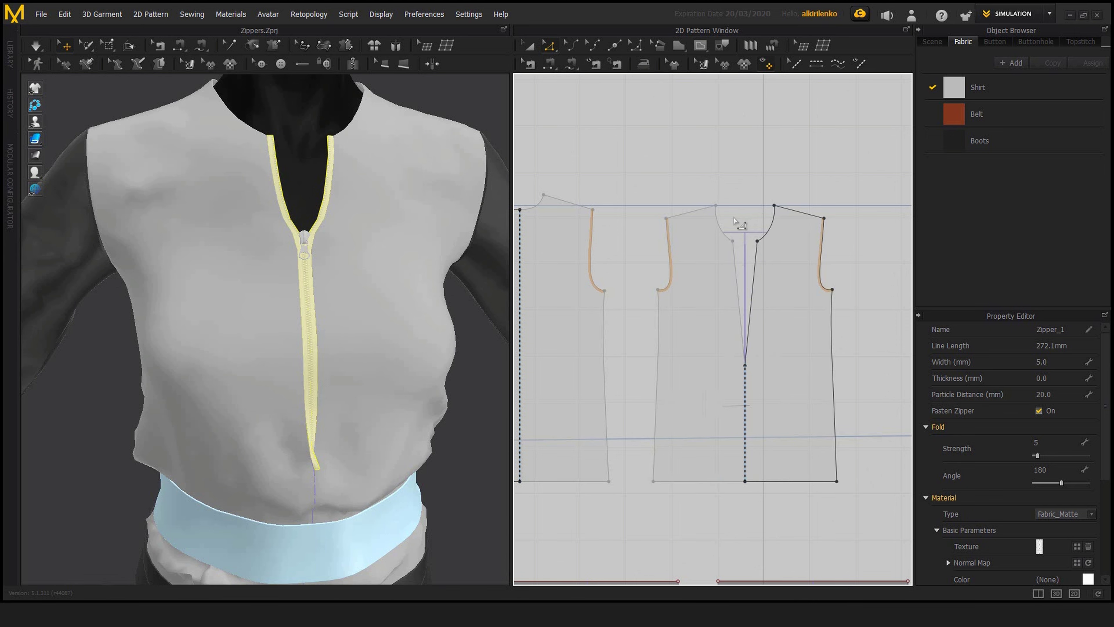
scroll(789, 373, down, 4)
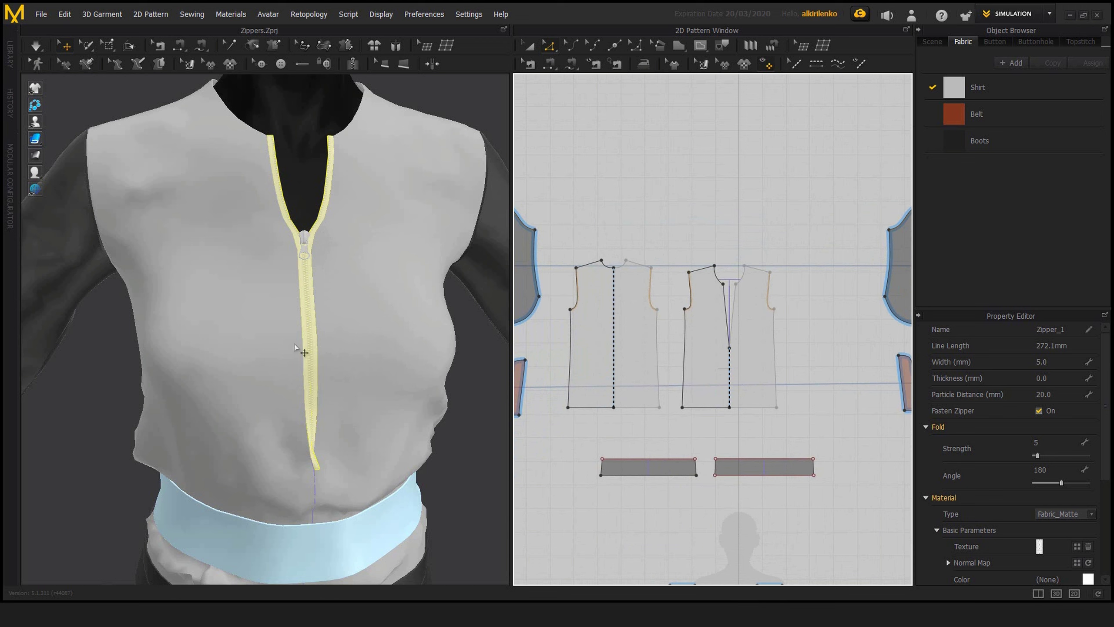
Step: Select the zipper slider, delete the zipper from the shirt front, and undo the deletion
click(304, 249)
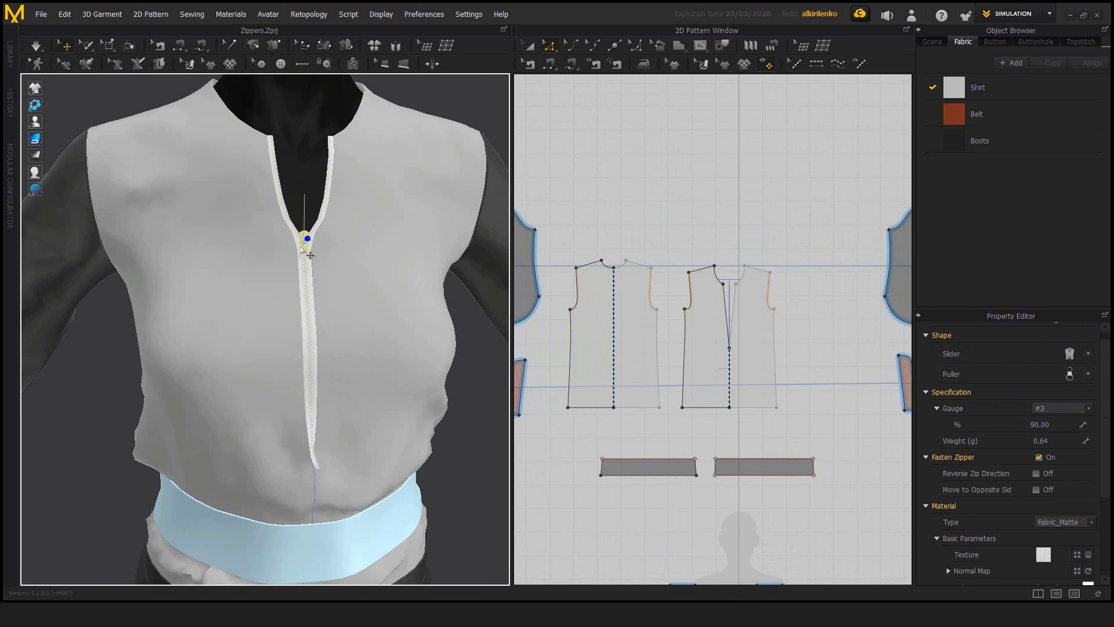
key(space)
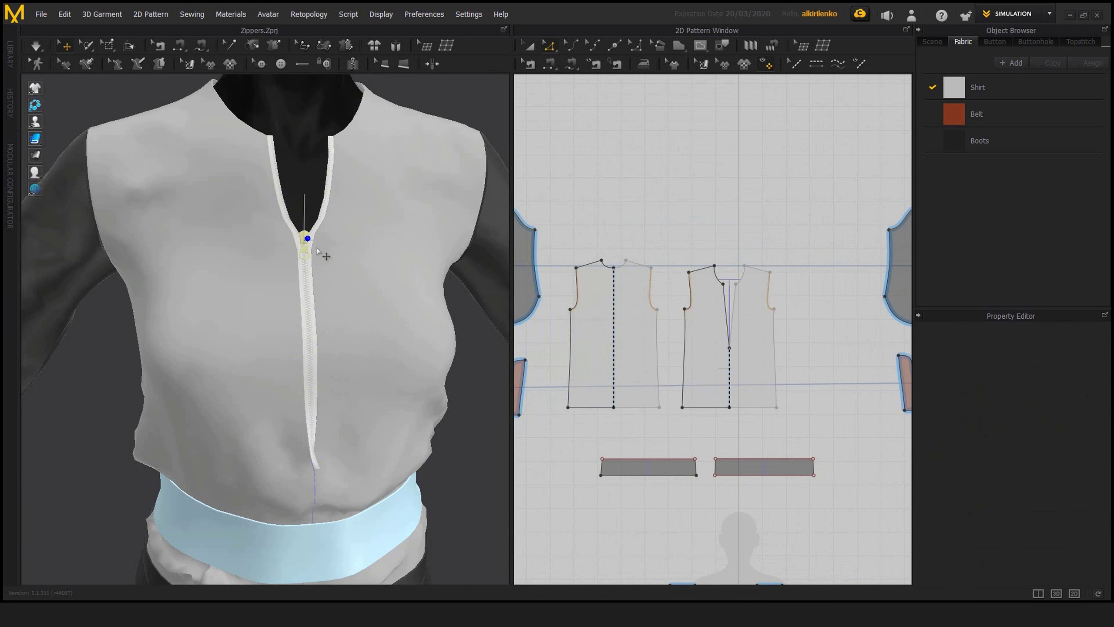
key(Delete)
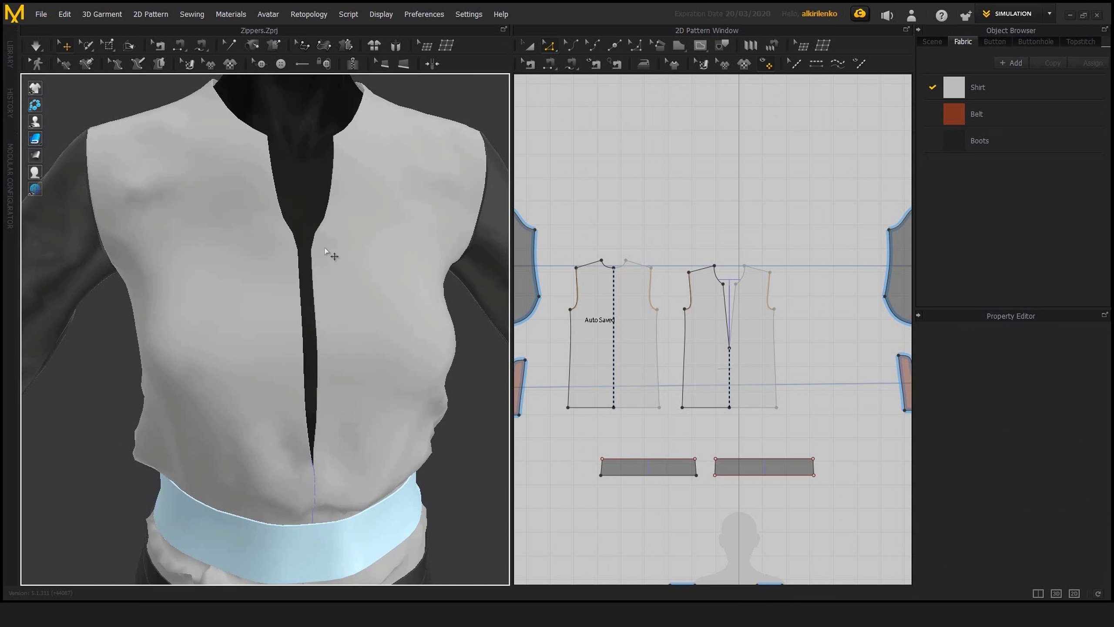
key(ctrl+z)
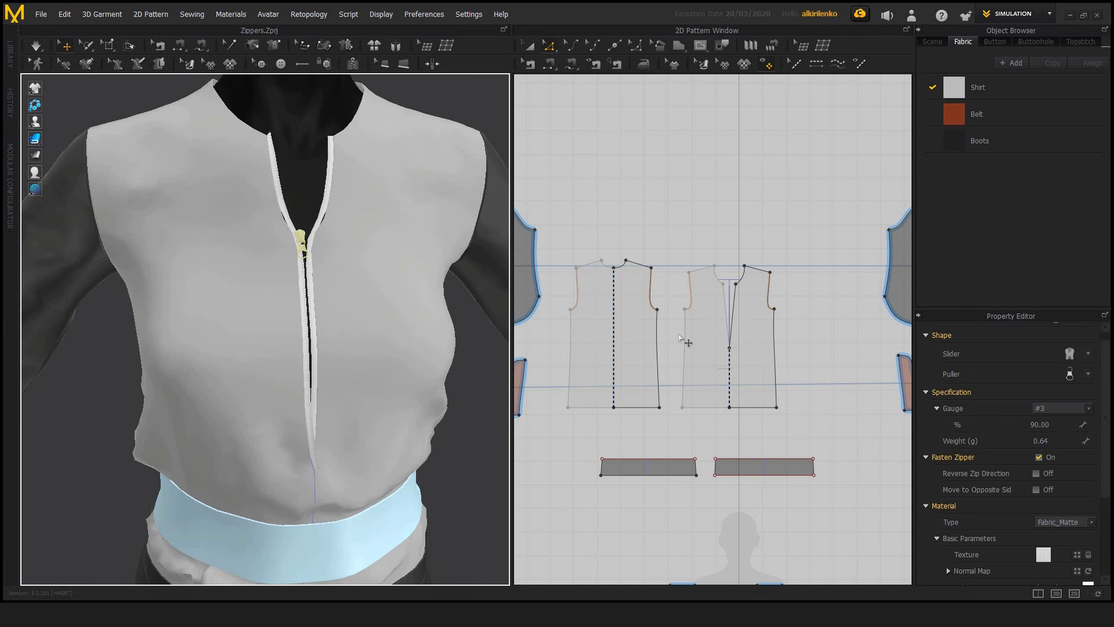
Step: Select the zipper tape and show it close up around the slider in the 3D view alone
click(314, 304)
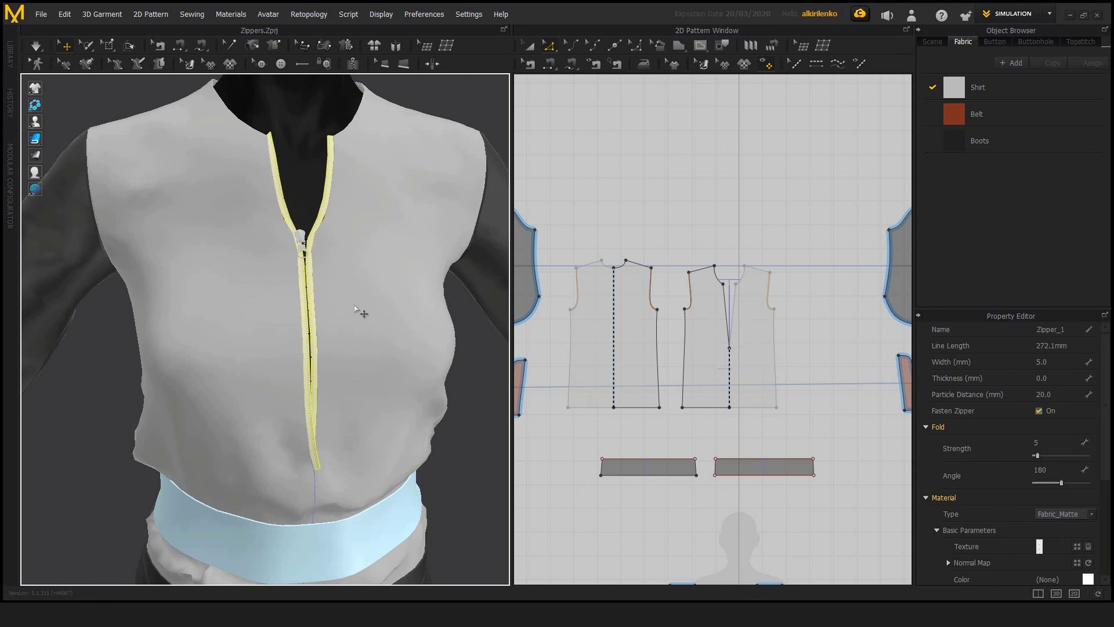
key(shift+F12)
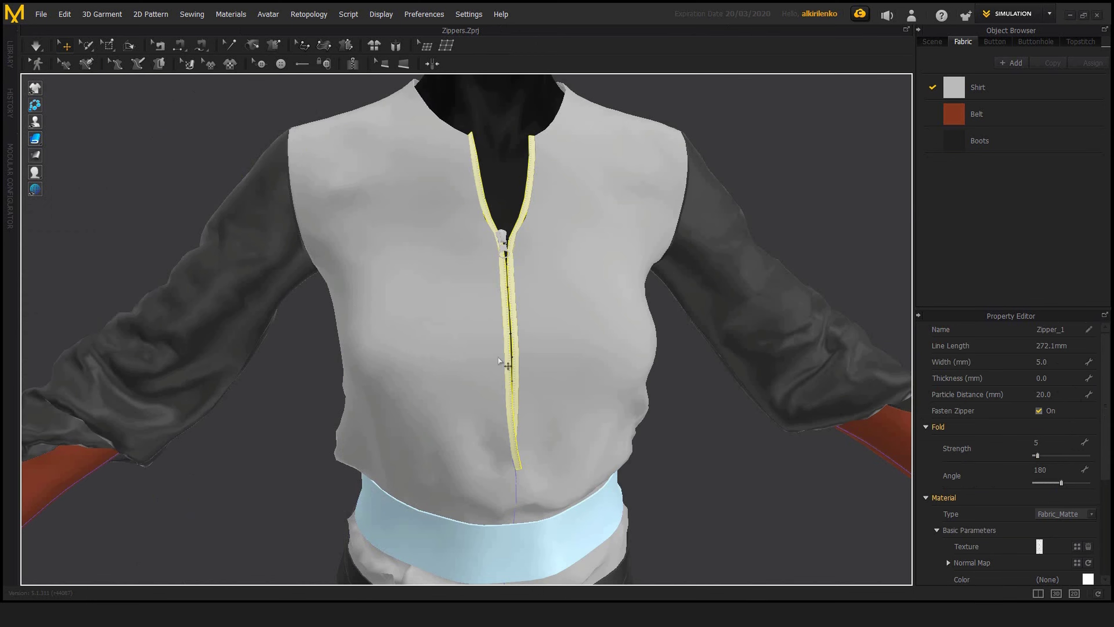
scroll(499, 360, up, 5)
scroll(508, 324, up, 3)
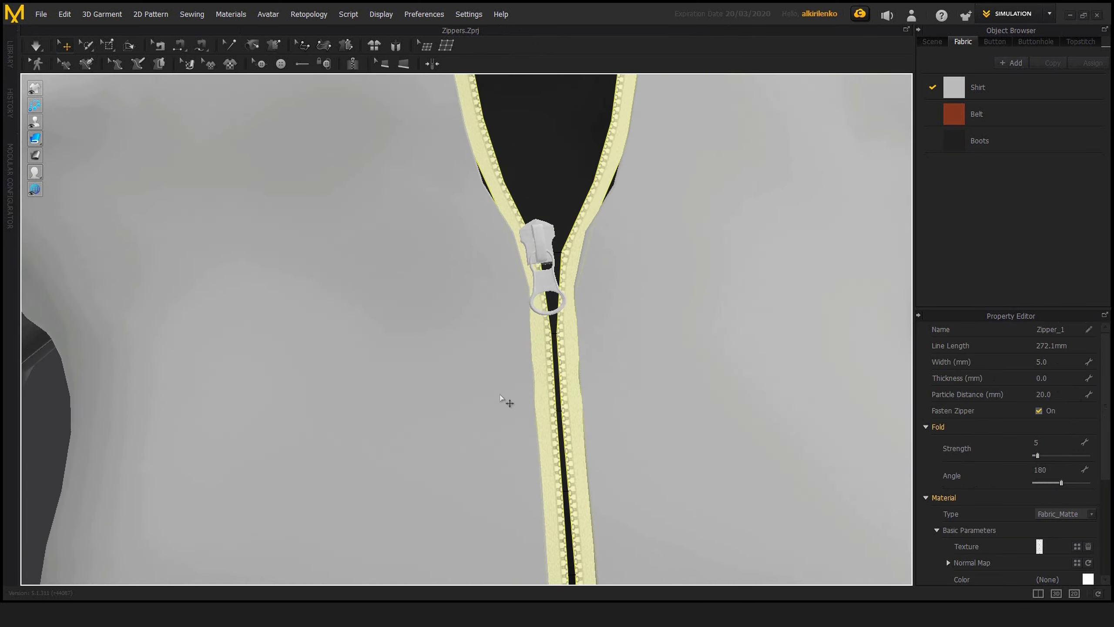
Step: Set the zipper tape's width to 10 mm
scroll(510, 403, down, 2)
right_drag(564, 390, 826, 343)
click(1057, 362)
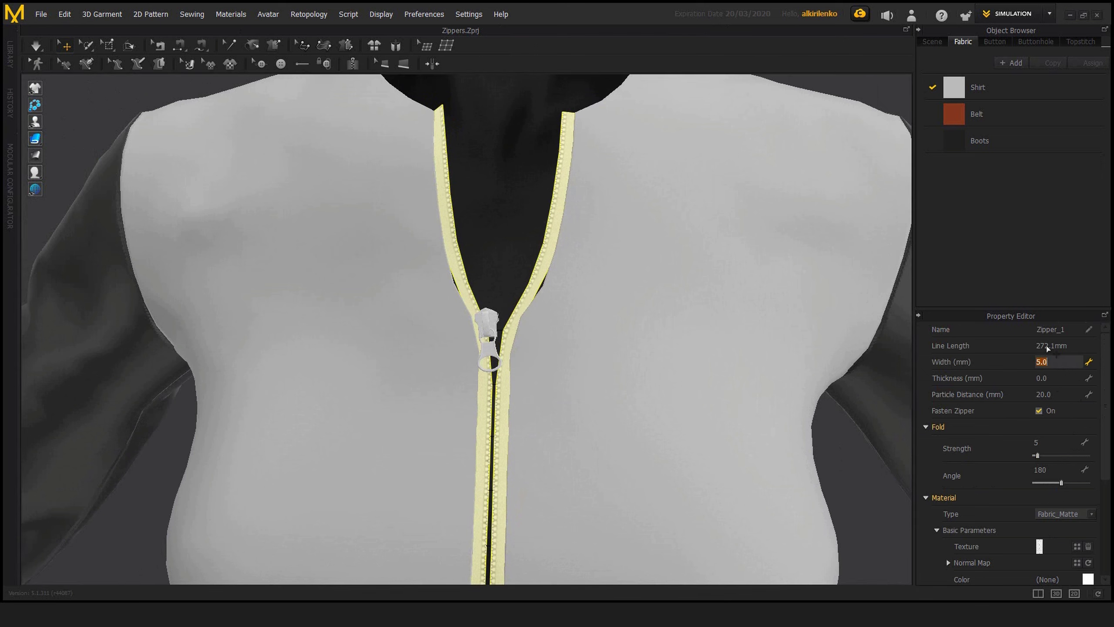
text(10)
key(Return)
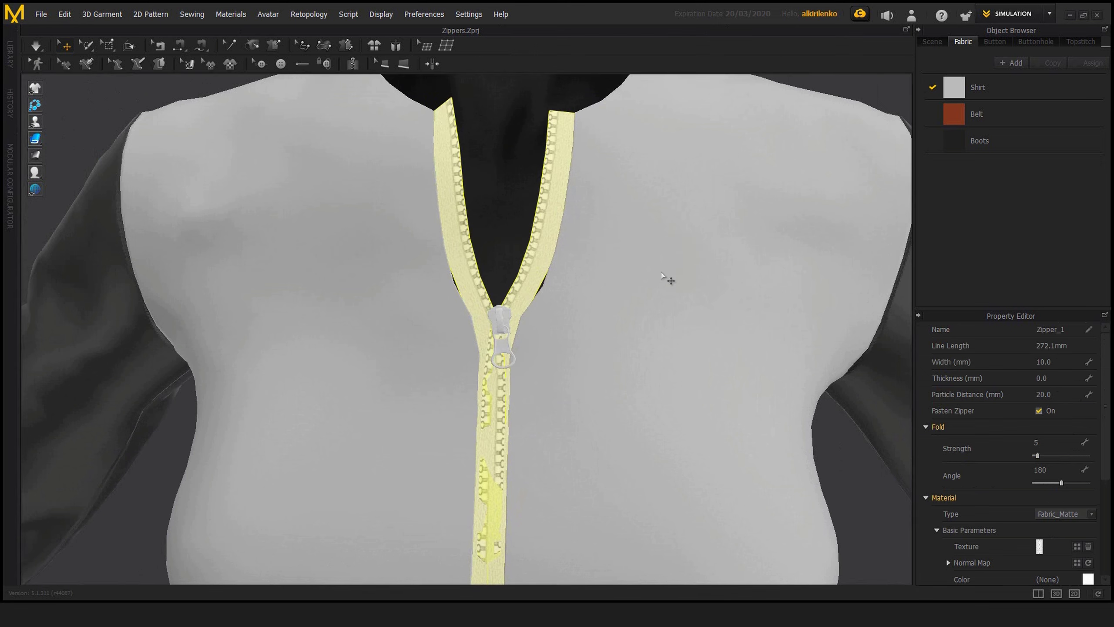
Step: View the zipper from the side and set its tape thickness to 5 mm
right_drag(464, 261, 416, 257)
right_drag(654, 375, 570, 366)
scroll(619, 326, down, 2)
middle_drag(619, 326, 641, 283)
right_drag(803, 358, 569, 355)
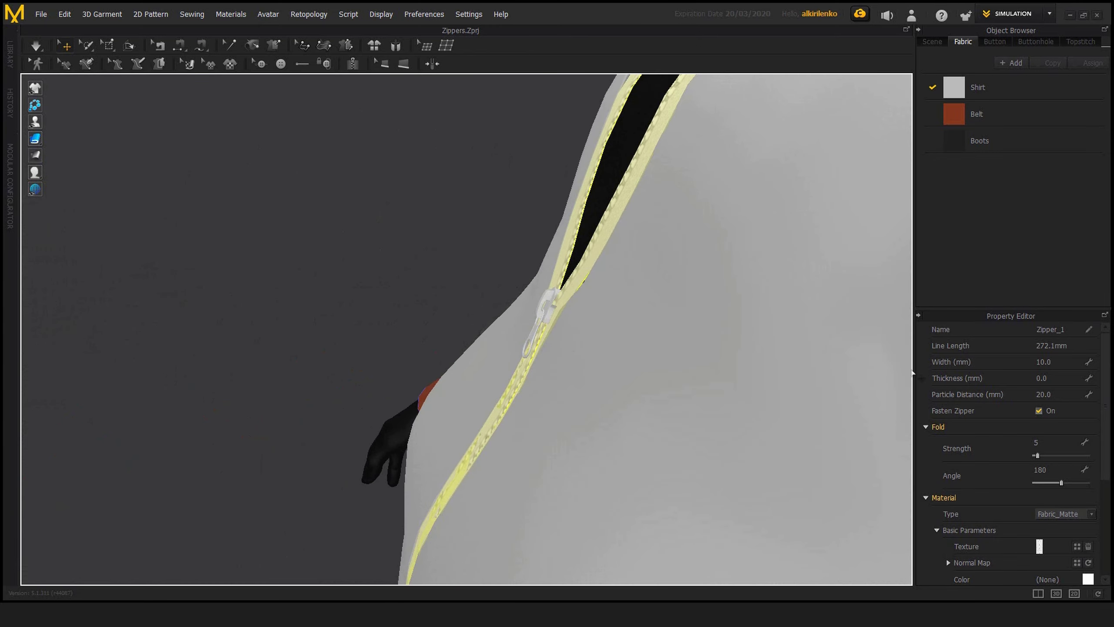
click(1055, 379)
key(Return)
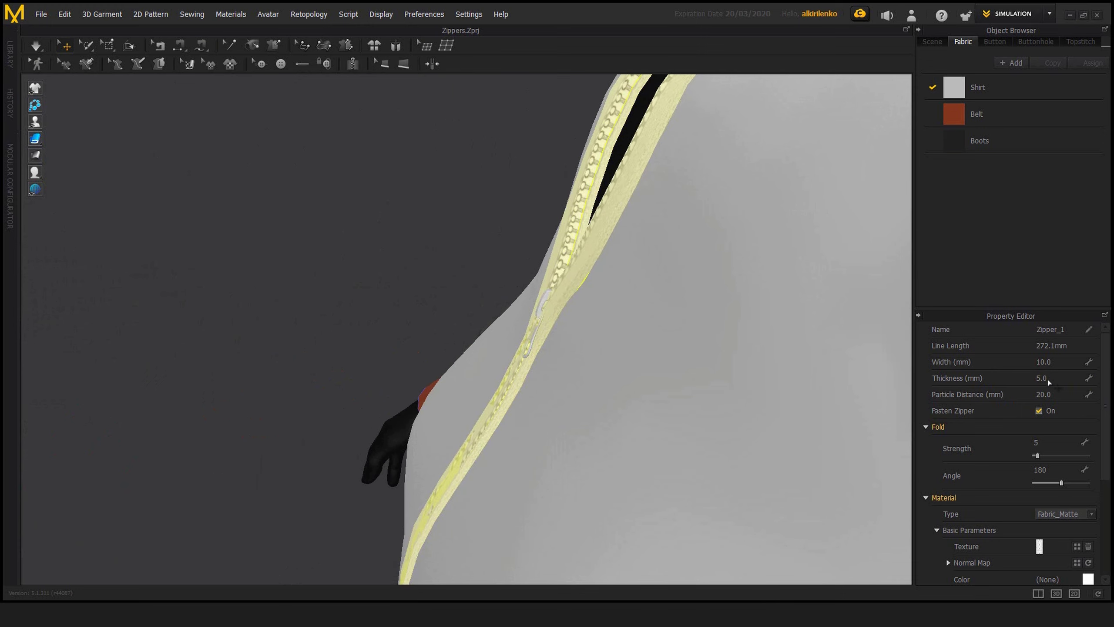
Step: Set the zipper tape's width to 5 mm and check the tape from the front
right_drag(598, 244, 819, 302)
click(1061, 366)
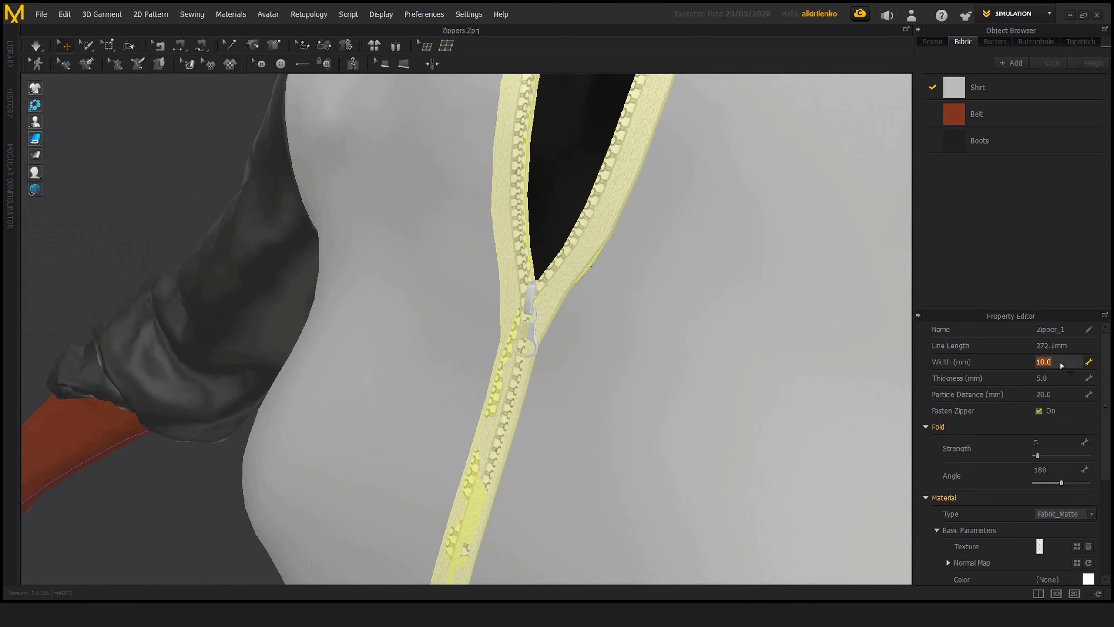
text(5)
key(Return)
right_drag(609, 303, 842, 391)
right_drag(630, 389, 615, 382)
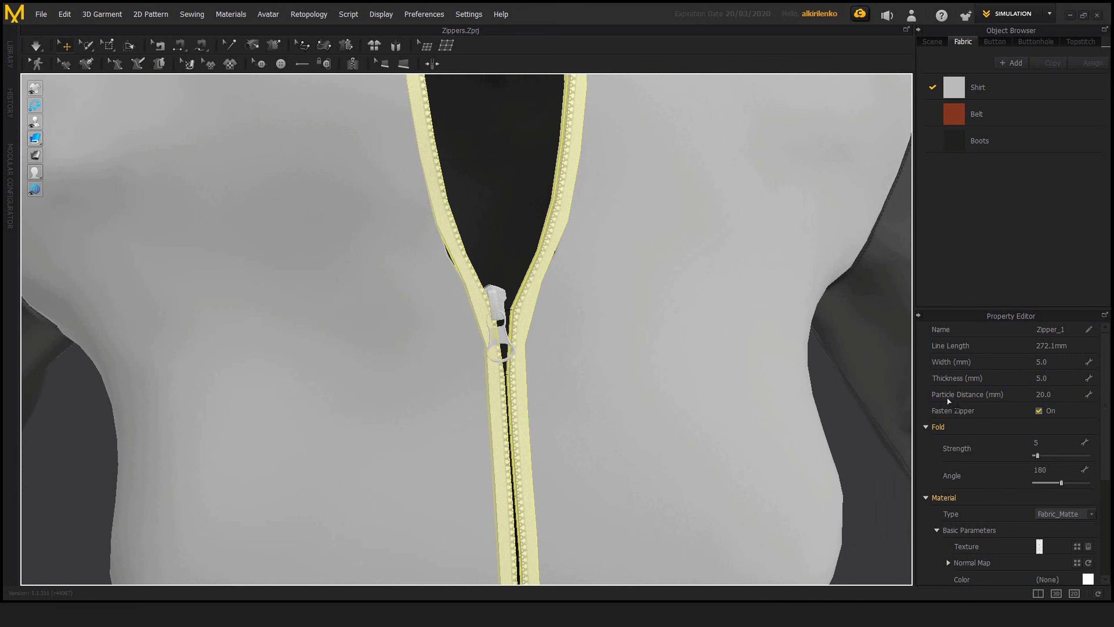
scroll(569, 383, down, 5)
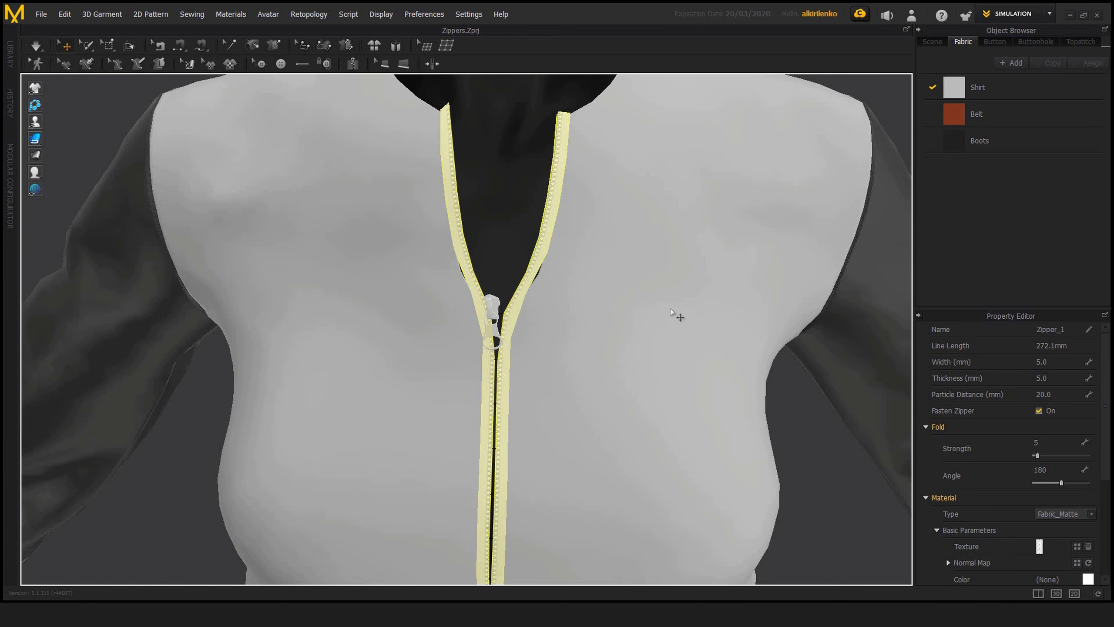
Step: Select the shirt's front panel and one sleeve in turn to view their simulation properties
click(606, 259)
scroll(614, 289, down, 5)
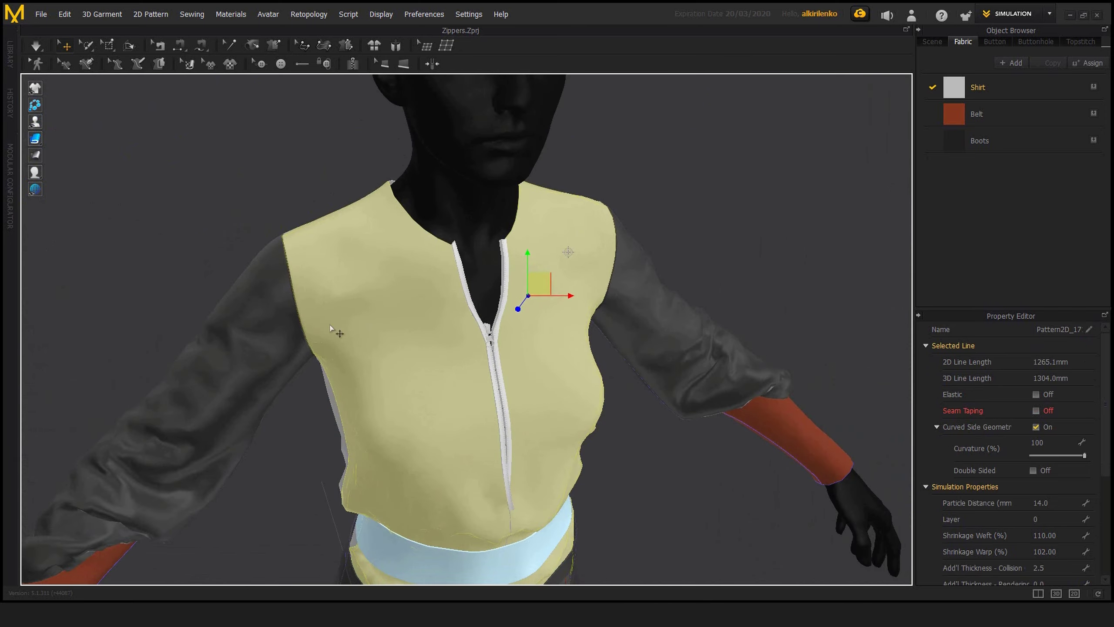
click(244, 368)
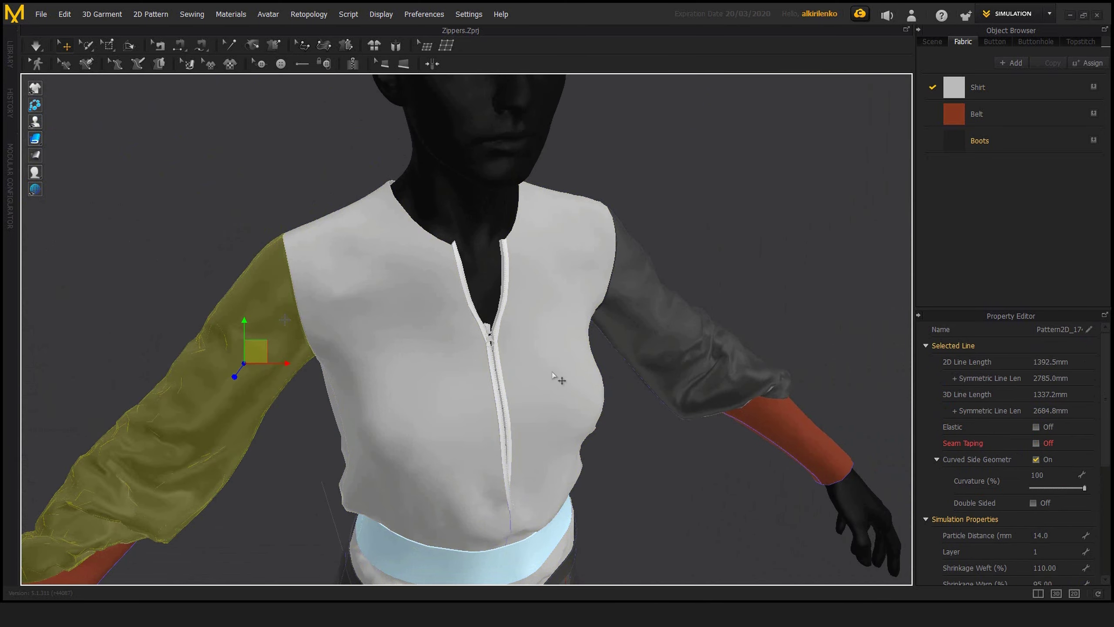
Step: Reselect the zipper tape and examine its curved edges around the slider at close range
click(506, 290)
scroll(508, 294, up, 3)
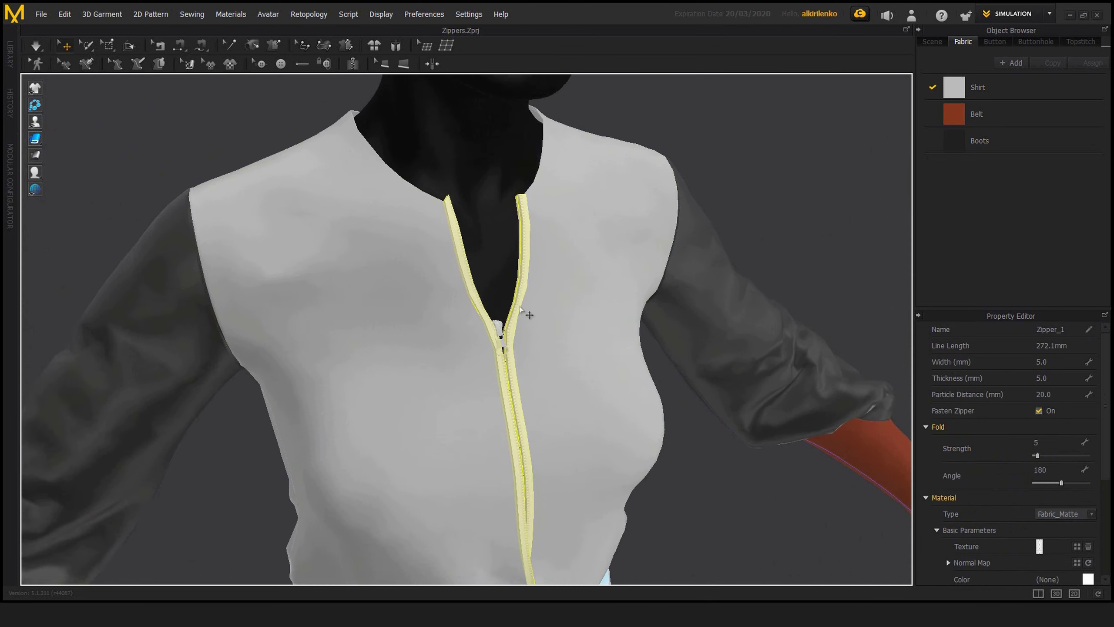
scroll(517, 281, up, 4)
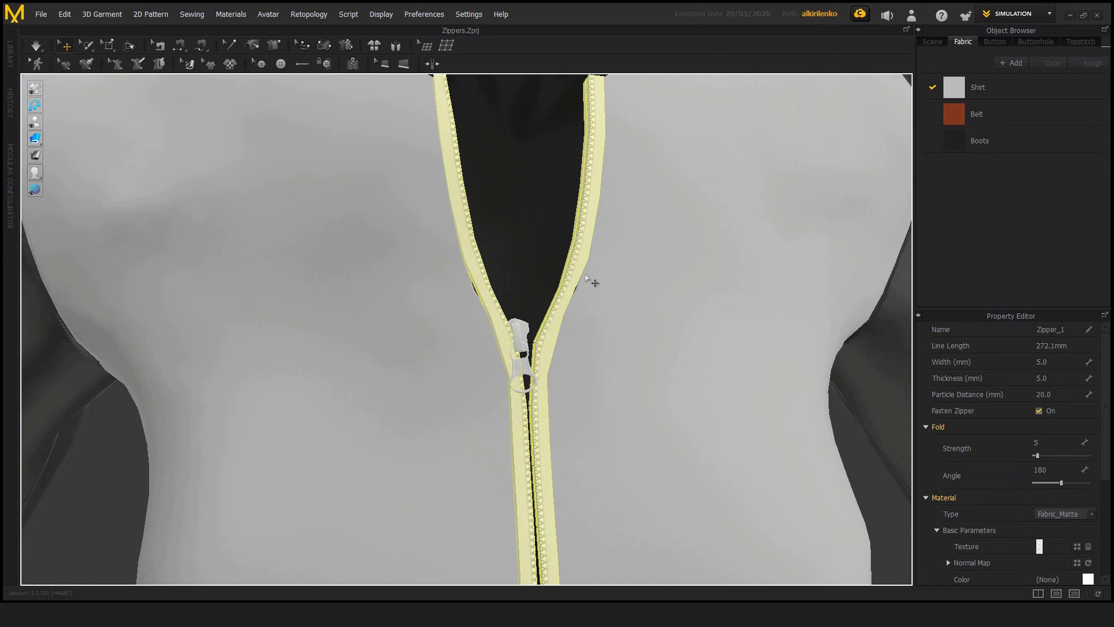
right_drag(574, 281, 632, 248)
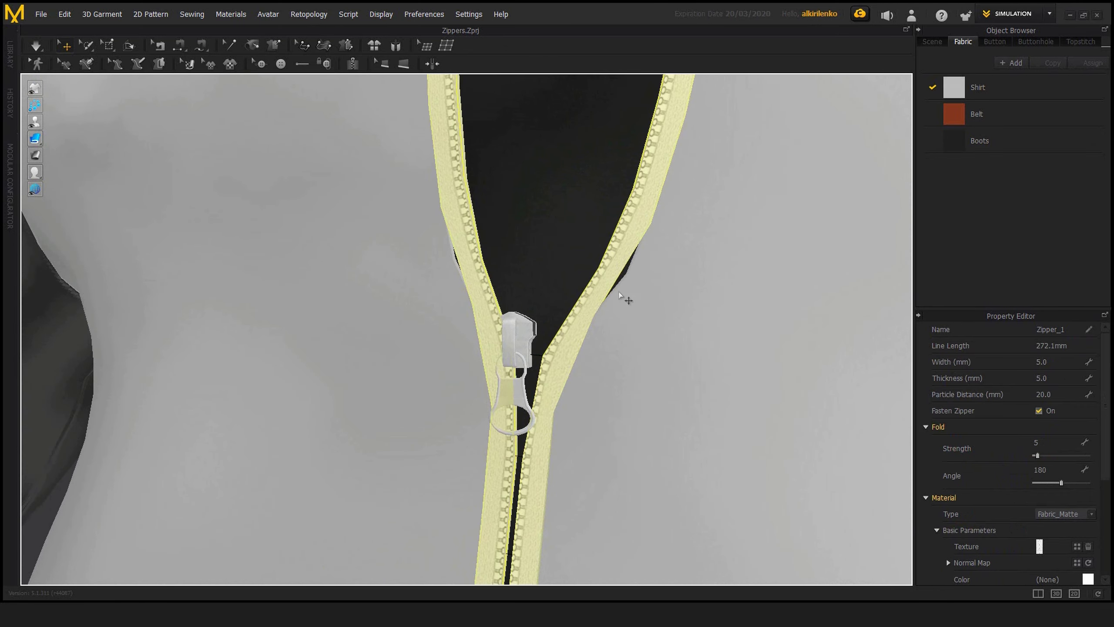
scroll(640, 335, down, 5)
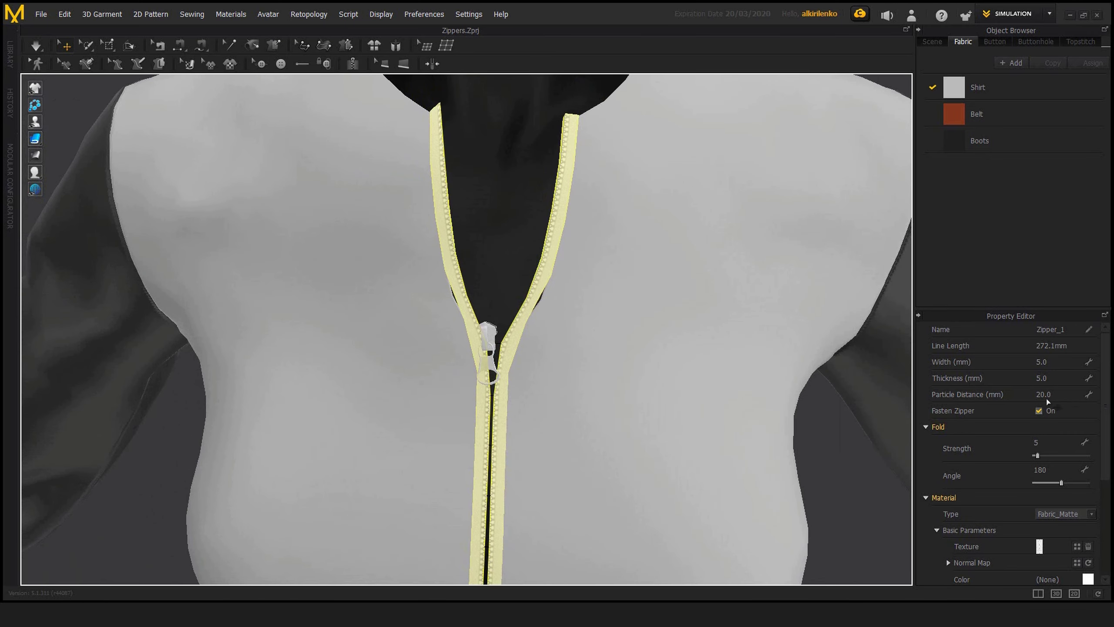
scroll(511, 292, up, 3)
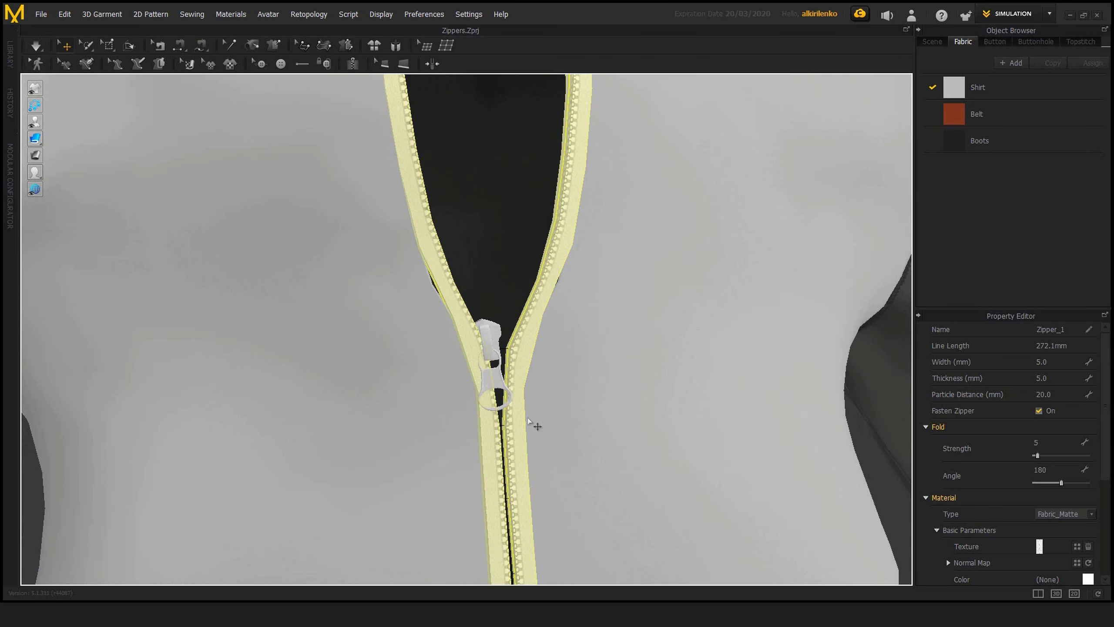
right_drag(535, 422, 547, 324)
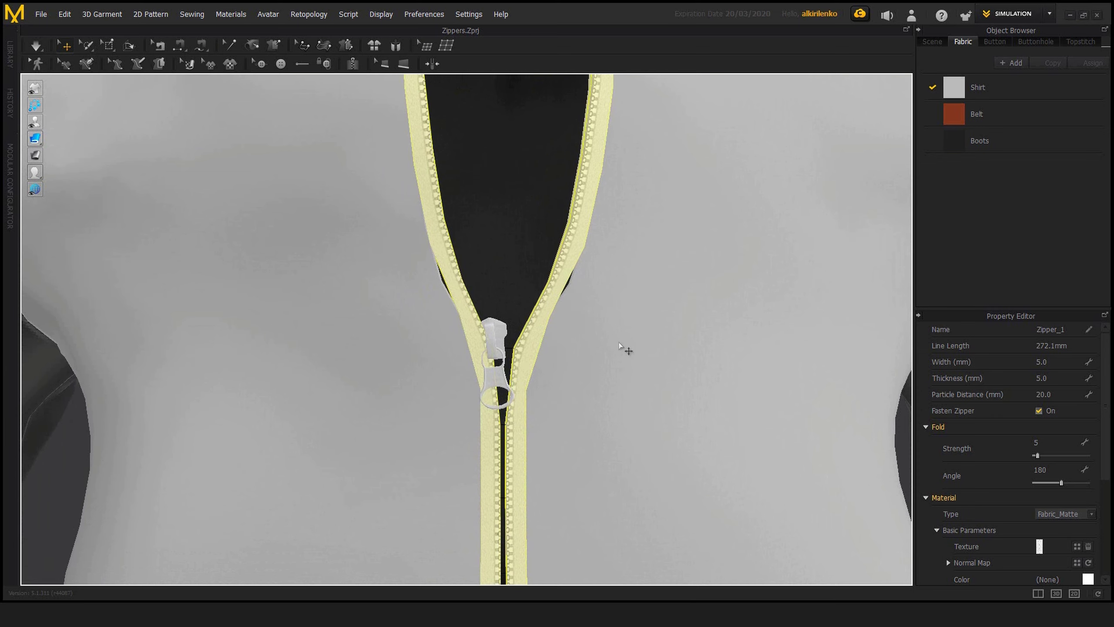
scroll(619, 345, down, 3)
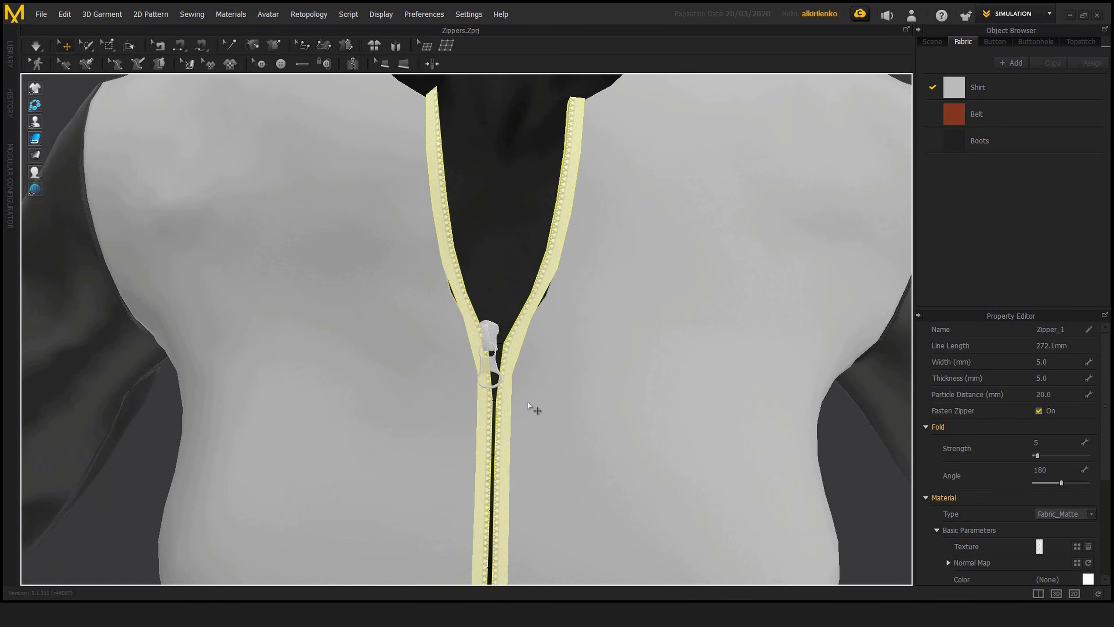
Step: Set the zipper tape's particle distance to 10 mm and check its curvature around the slider
click(1059, 397)
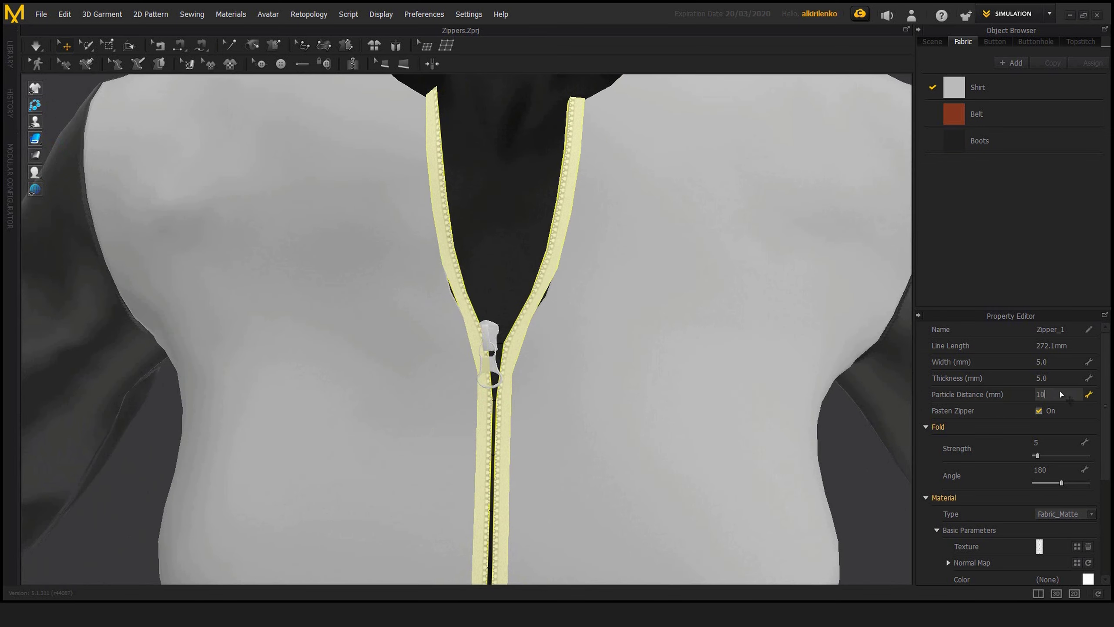
text(10)
key(Return)
right_drag(488, 334, 547, 273)
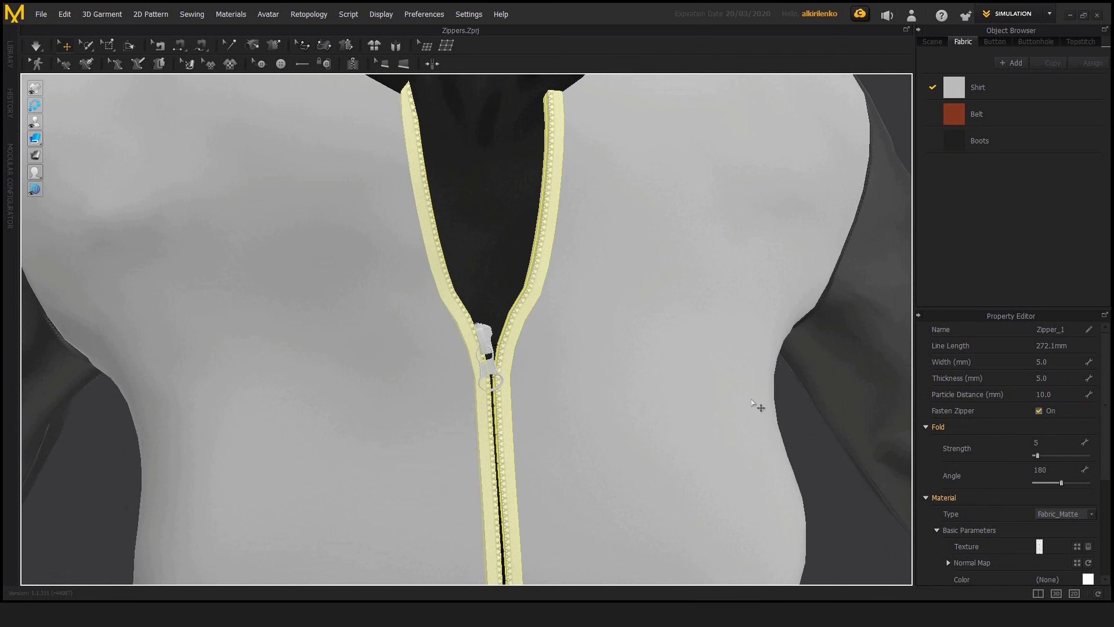
right_drag(540, 374, 466, 376)
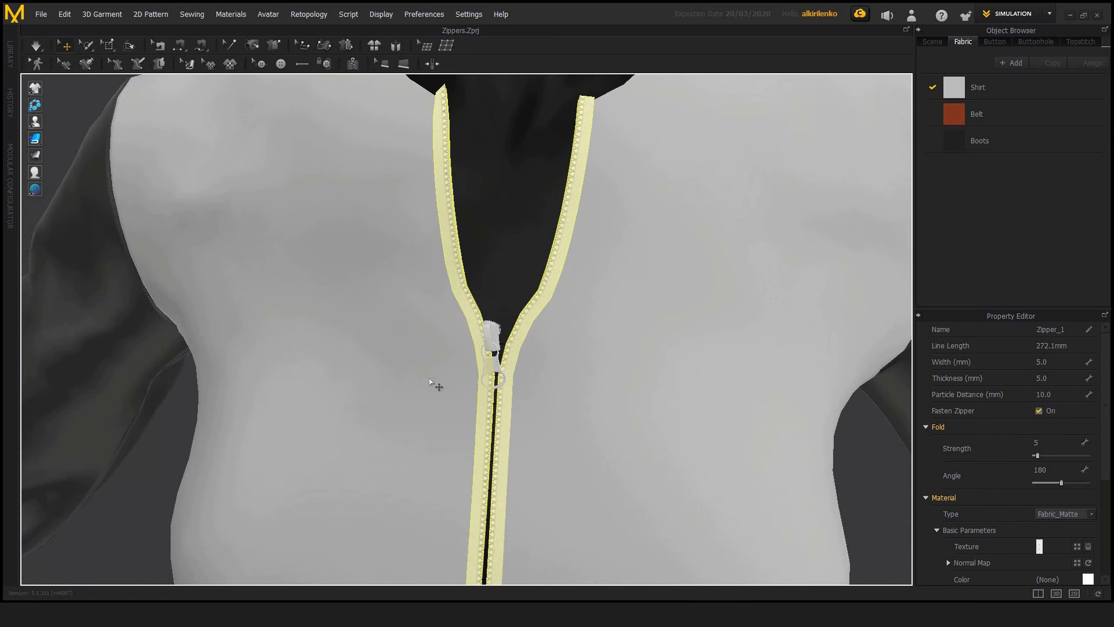
Step: Inspect the zipper tape from several angles and reselect it for editing
scroll(579, 326, down, 5)
scroll(618, 355, up, 3)
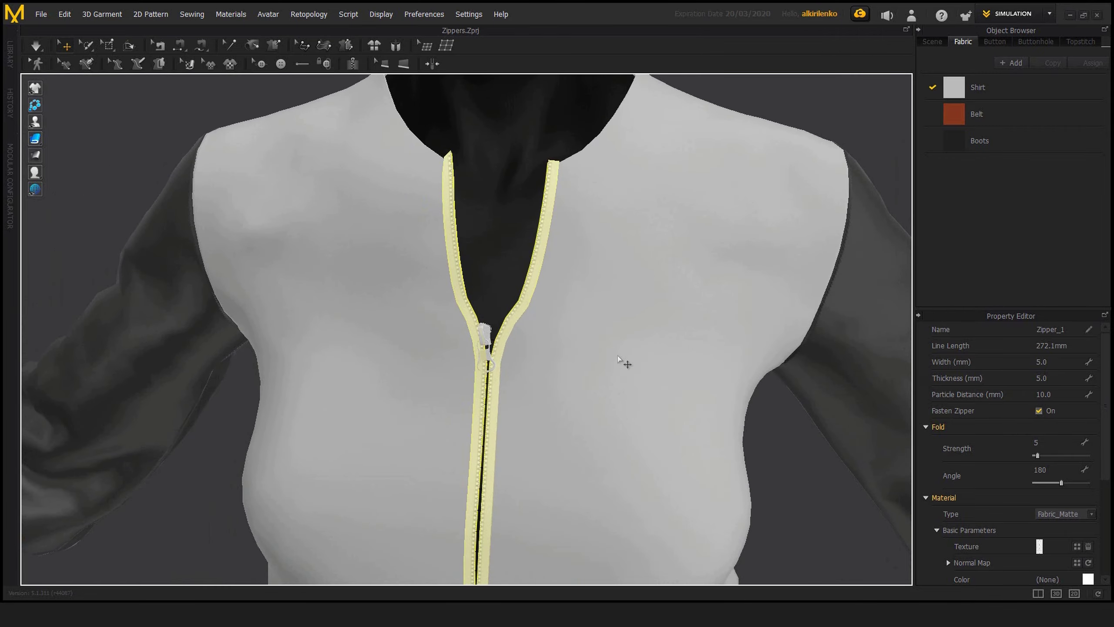
click(781, 433)
right_drag(512, 366, 614, 375)
click(549, 321)
scroll(563, 332, up, 1)
scroll(562, 333, up, 3)
scroll(672, 382, down, 2)
Step: Set the zipper tape's fold angle to 360 and simulate the garment to check the folded edges
click(1068, 470)
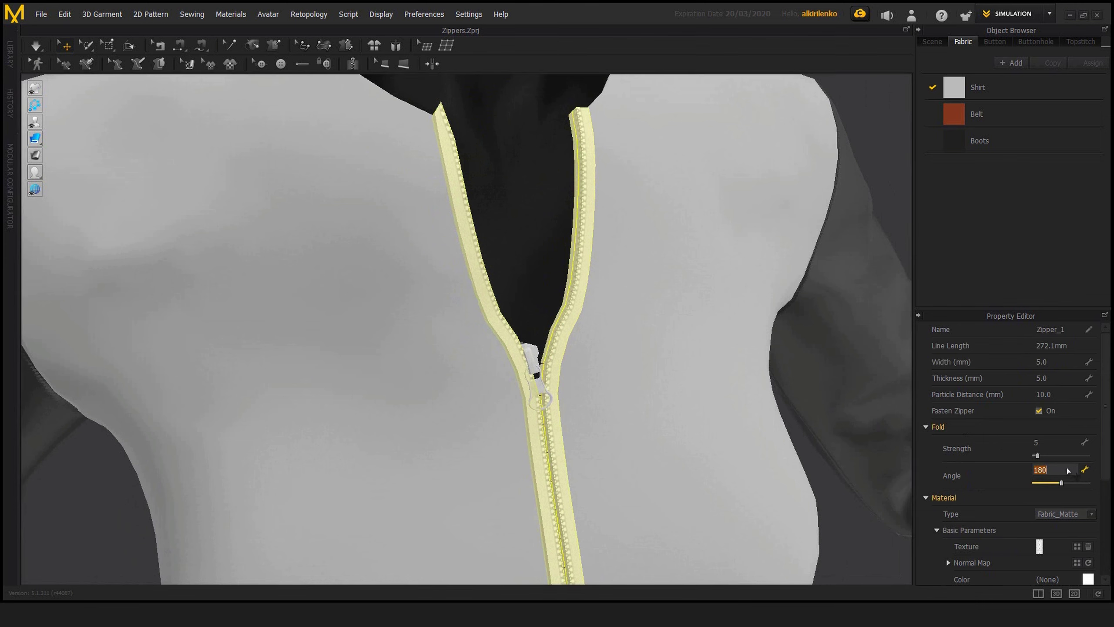
text(360)
key(Return)
key(space)
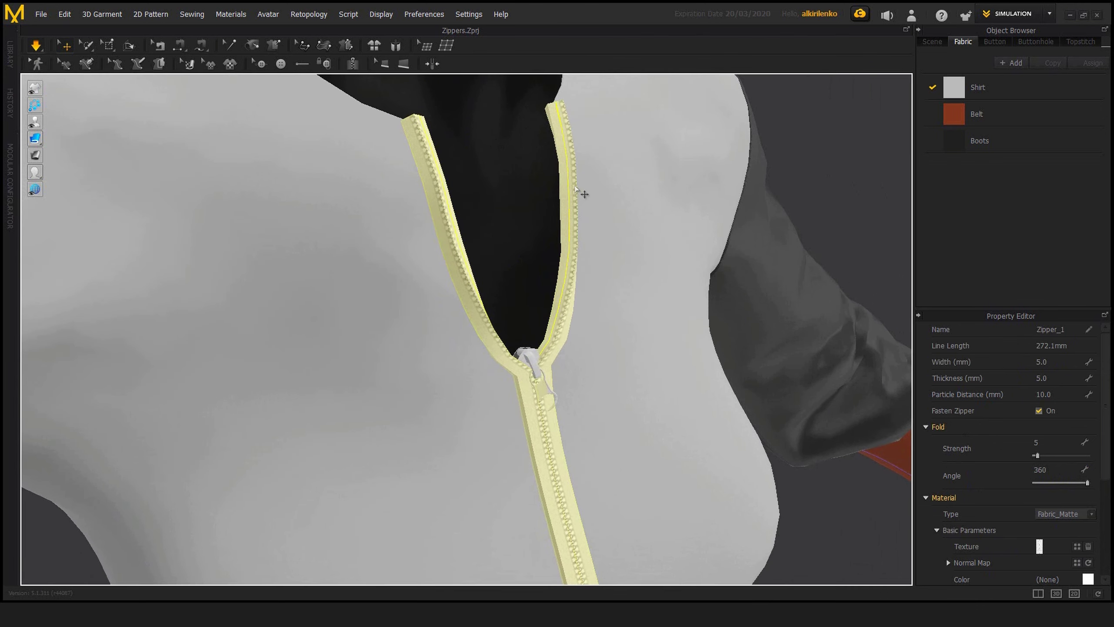
right_drag(598, 187, 719, 192)
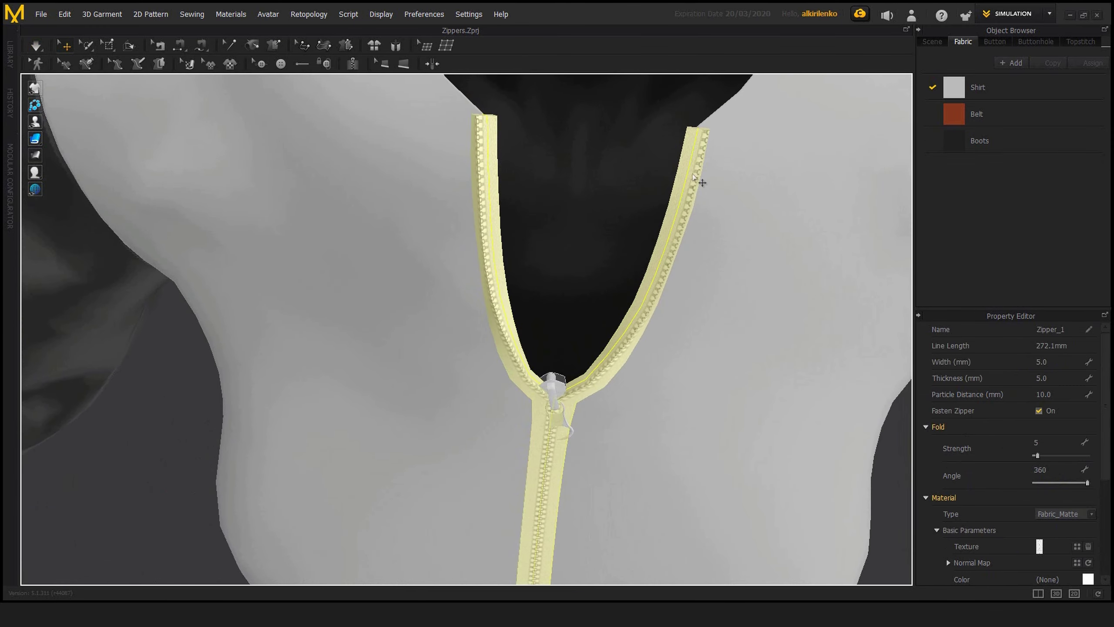
Step: Set the zipper tape's fold angle to 180 and its thickness to 0 mm
click(1057, 471)
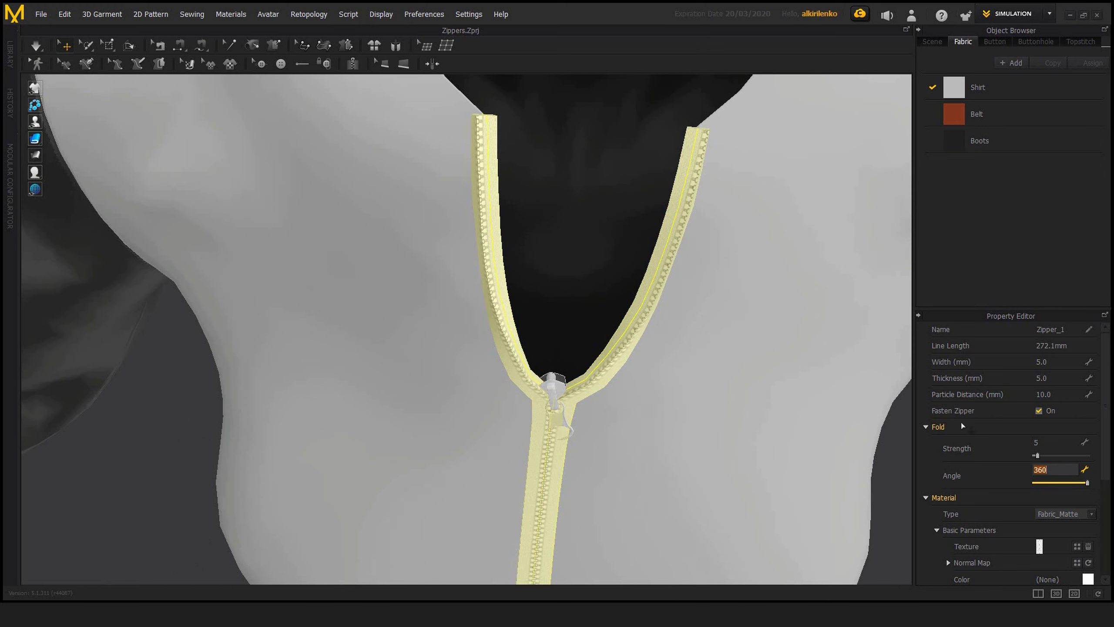
key(Return)
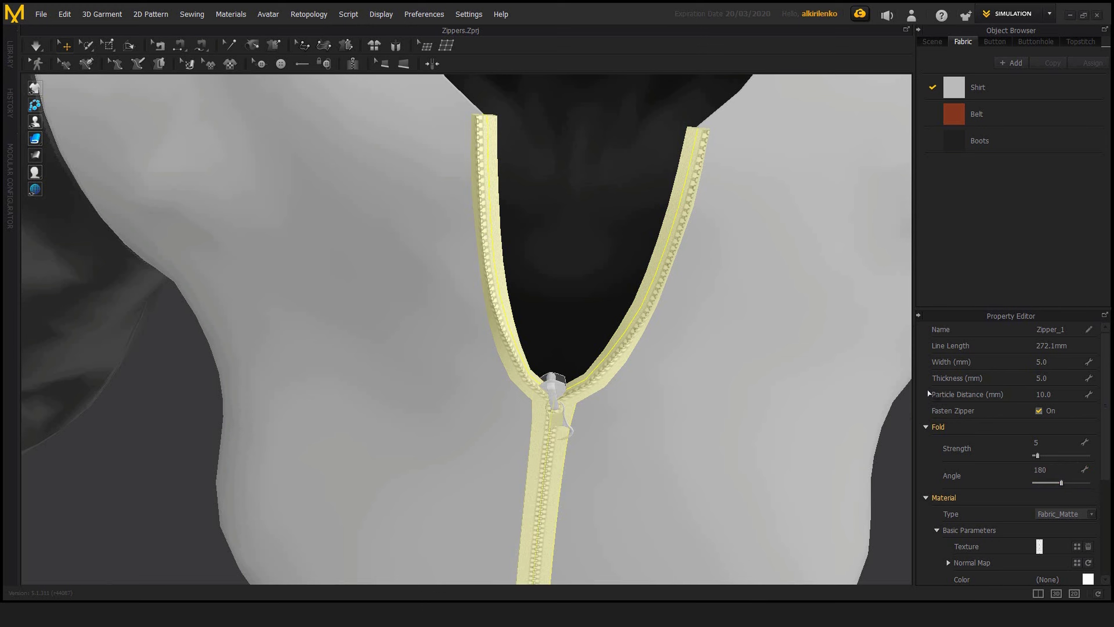
click(1061, 378)
key(Return)
scroll(665, 322, down, 3)
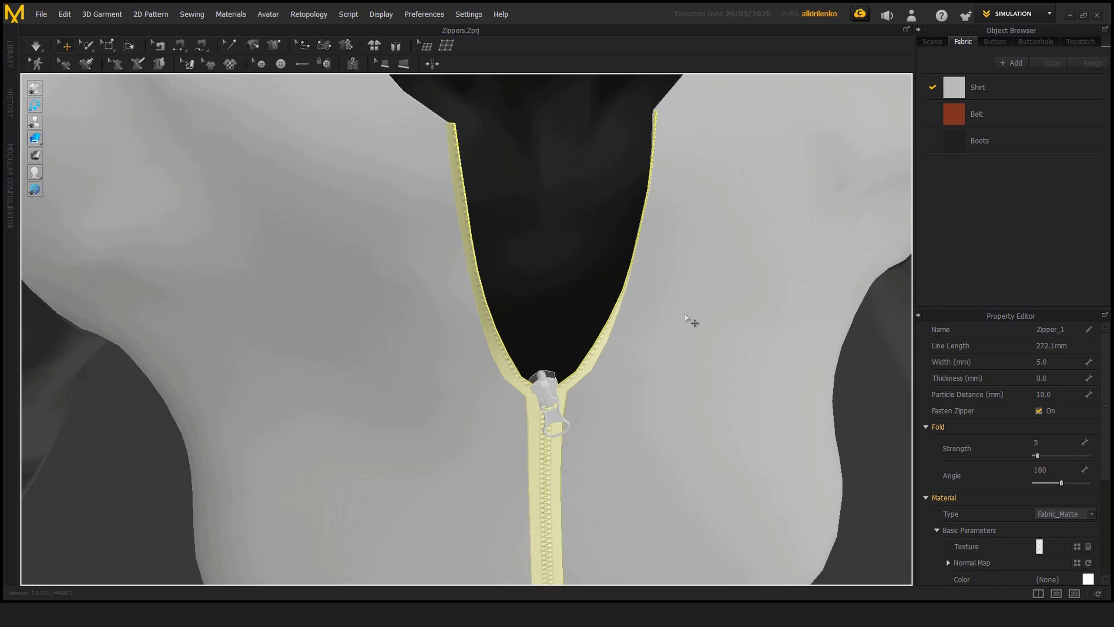
Step: Review the zipper tape's material properties and examine its fabric texture and teeth at close range
scroll(1110, 462, down, 3)
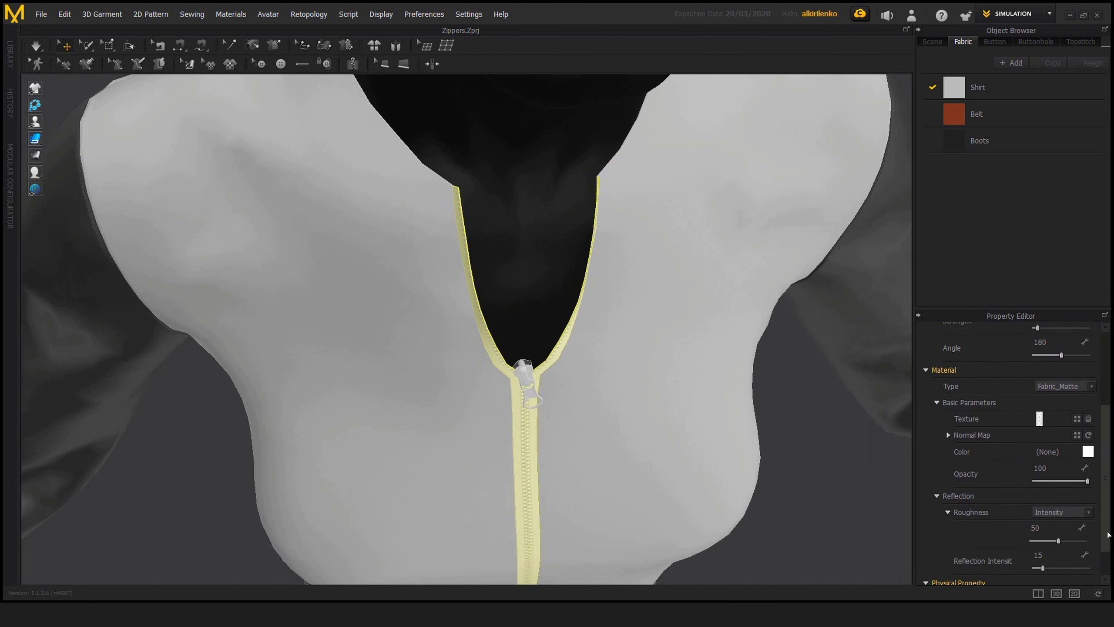
scroll(641, 386, up, 10)
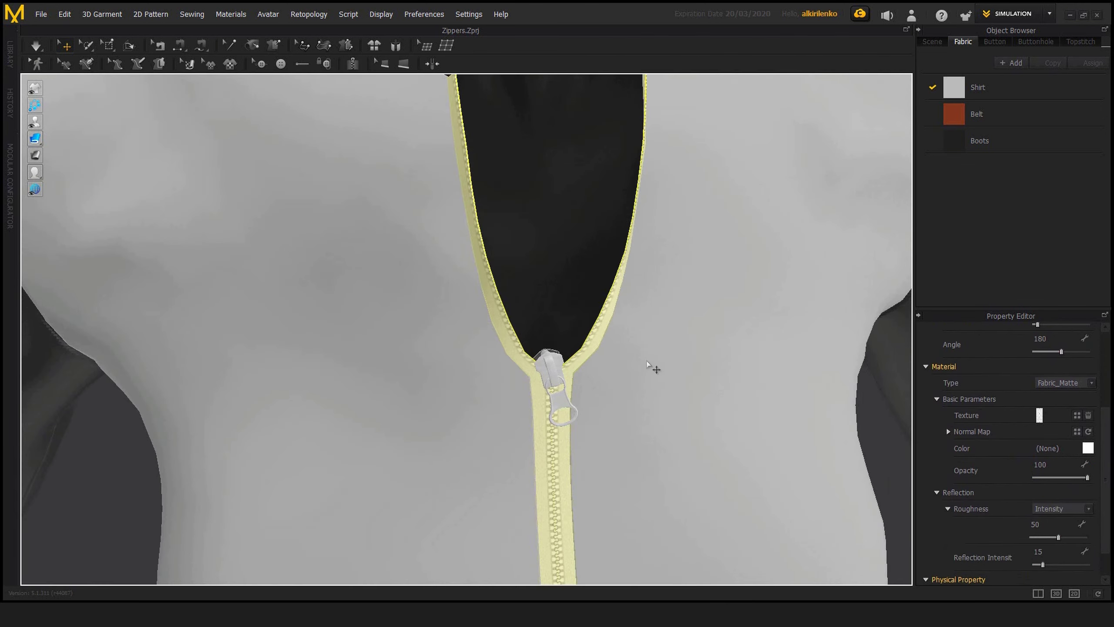
middle_drag(538, 320, 485, 298)
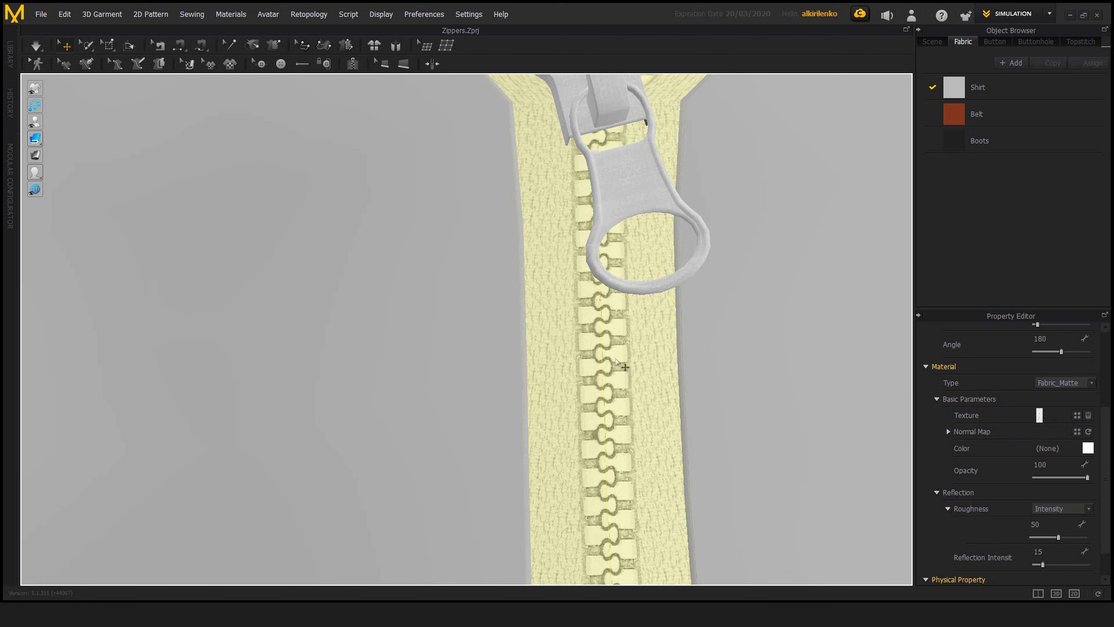
scroll(632, 413, down, 10)
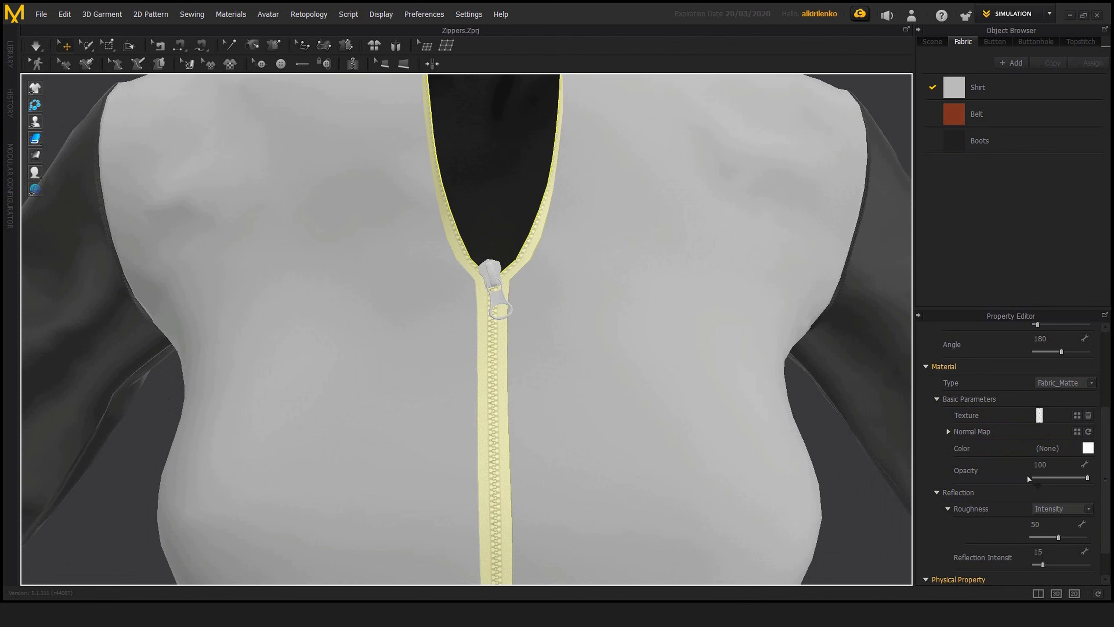
middle_drag(593, 355, 636, 358)
right_drag(637, 357, 649, 369)
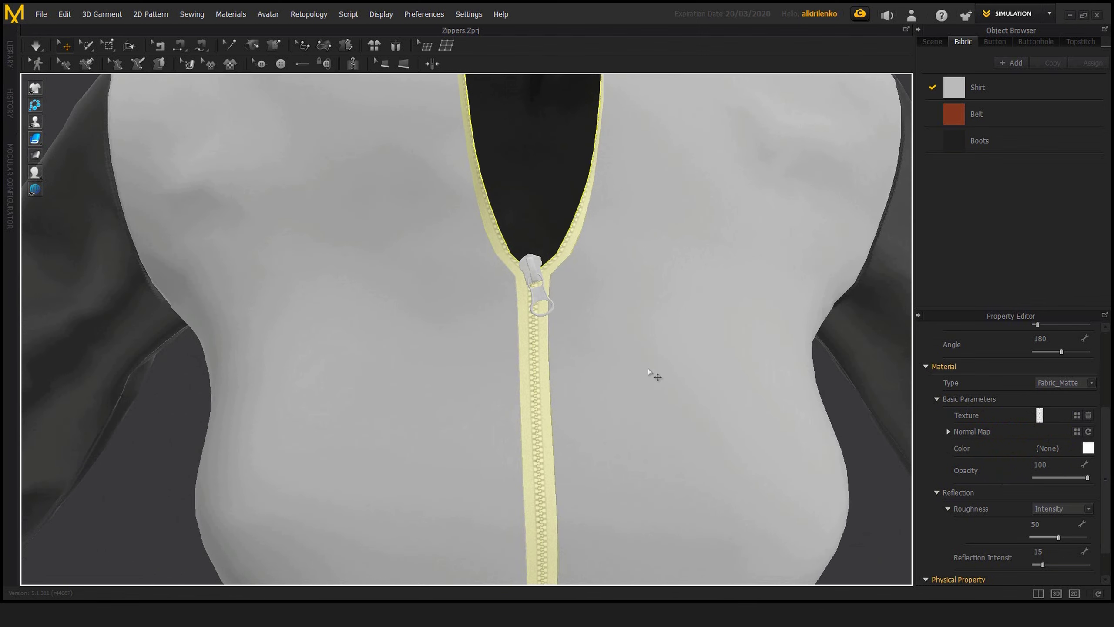
Step: Check the zipper unselected, then reselect its tape and examine the interlocking teeth below the slider
click(153, 422)
scroll(545, 359, up, 2)
right_drag(545, 359, 555, 354)
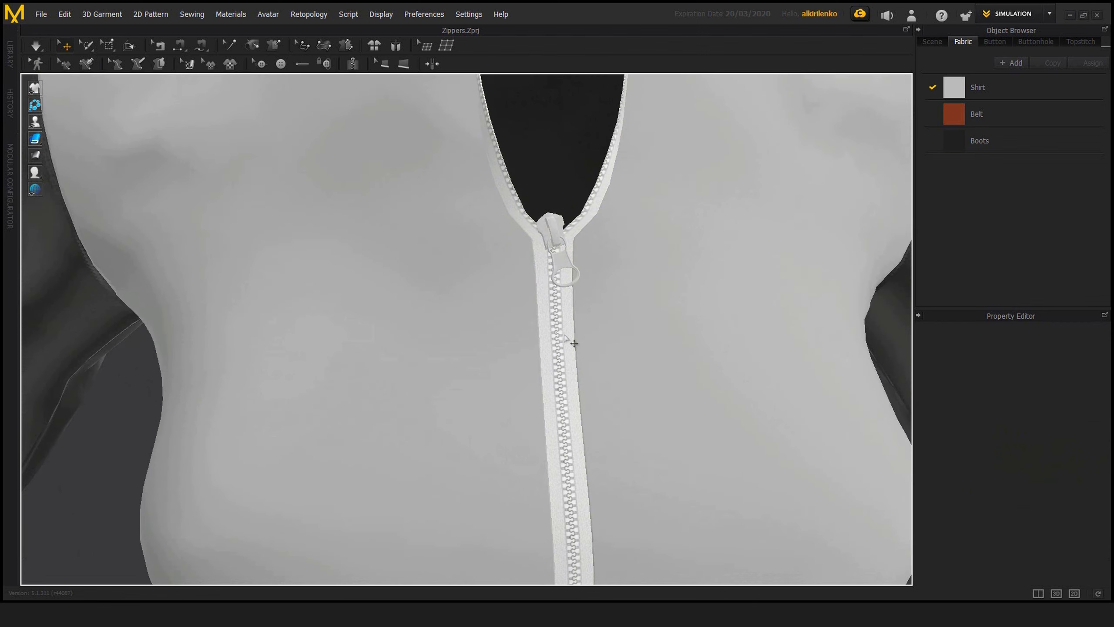
click(573, 342)
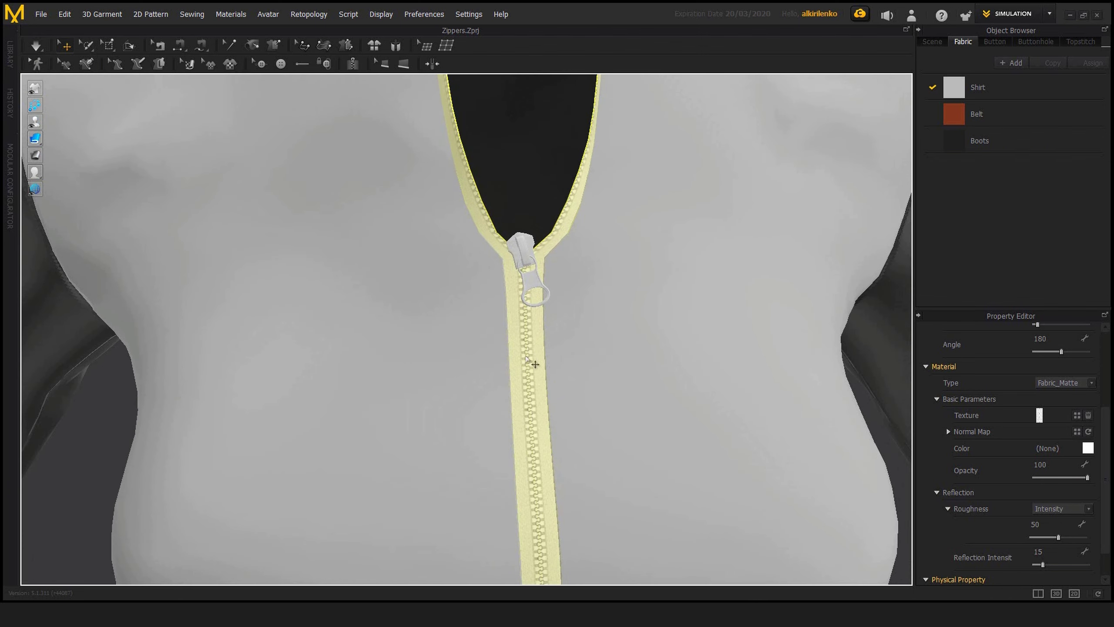
scroll(532, 366, up, 5)
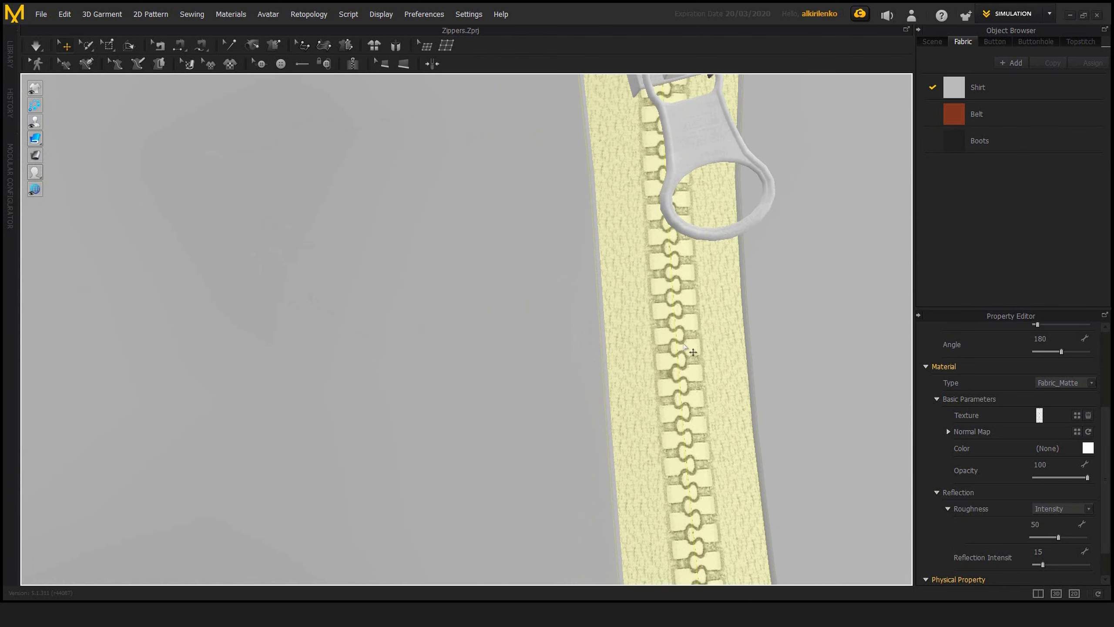
scroll(692, 349, down, 3)
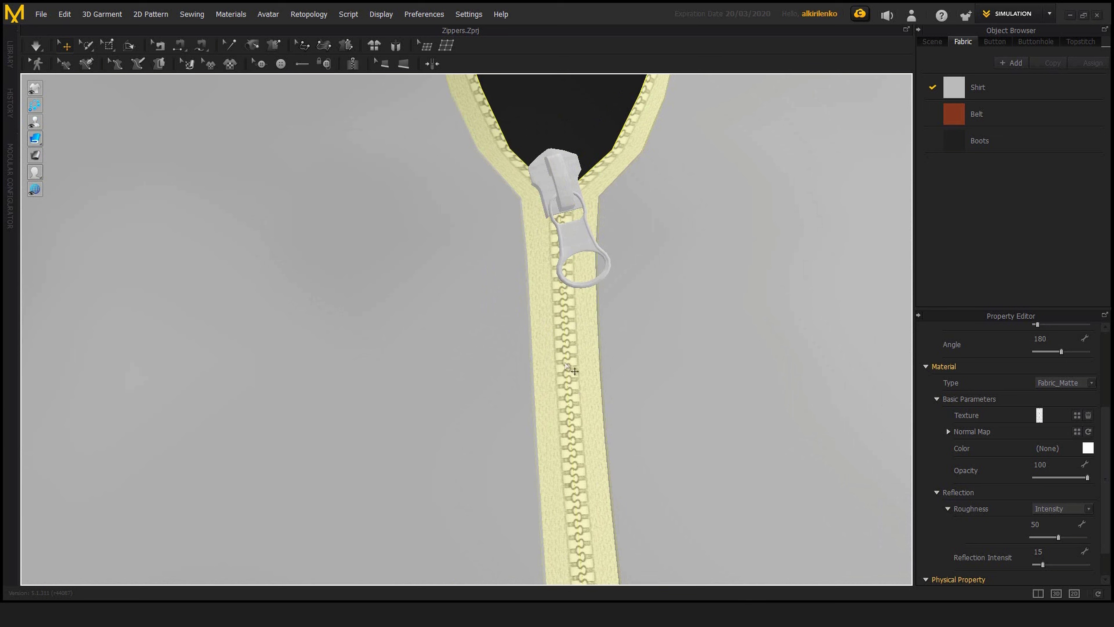
scroll(584, 342, up, 3)
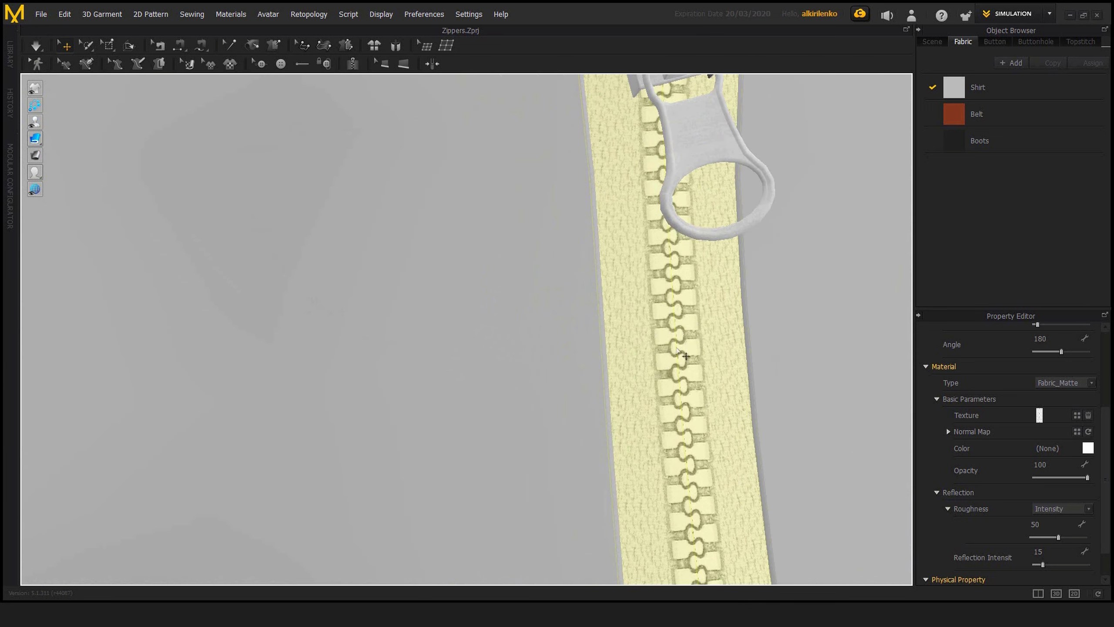
scroll(680, 358, down, 4)
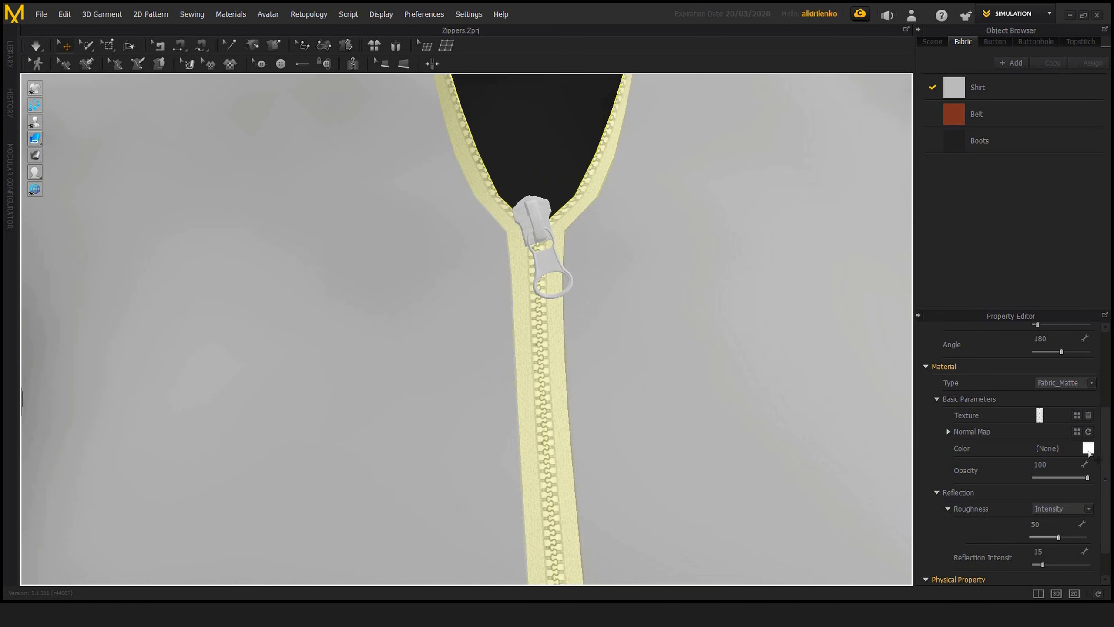
Step: Change the zipper tape's color to blue (RGB 52, 137, 180) and check it on the shirt
click(1089, 448)
click(590, 179)
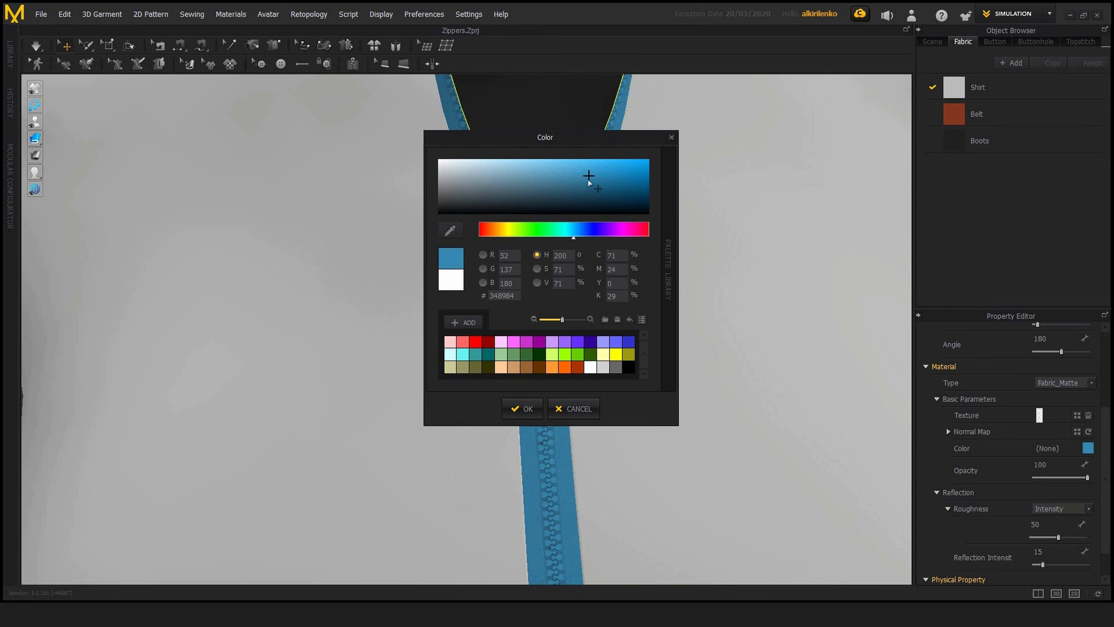
click(522, 408)
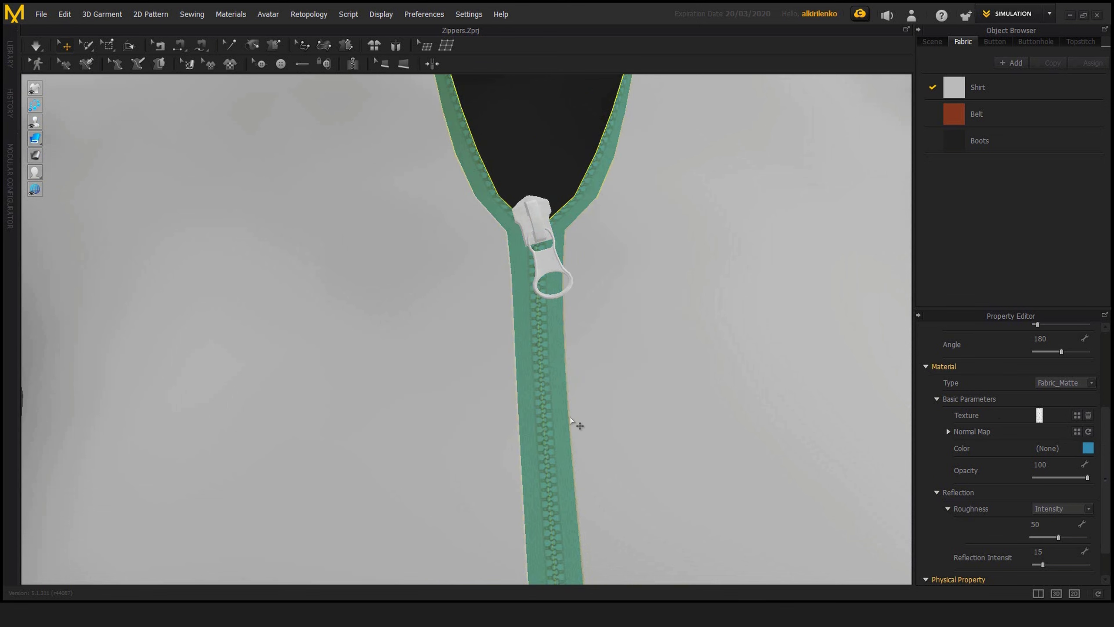
scroll(579, 423, down, 2)
click(55, 447)
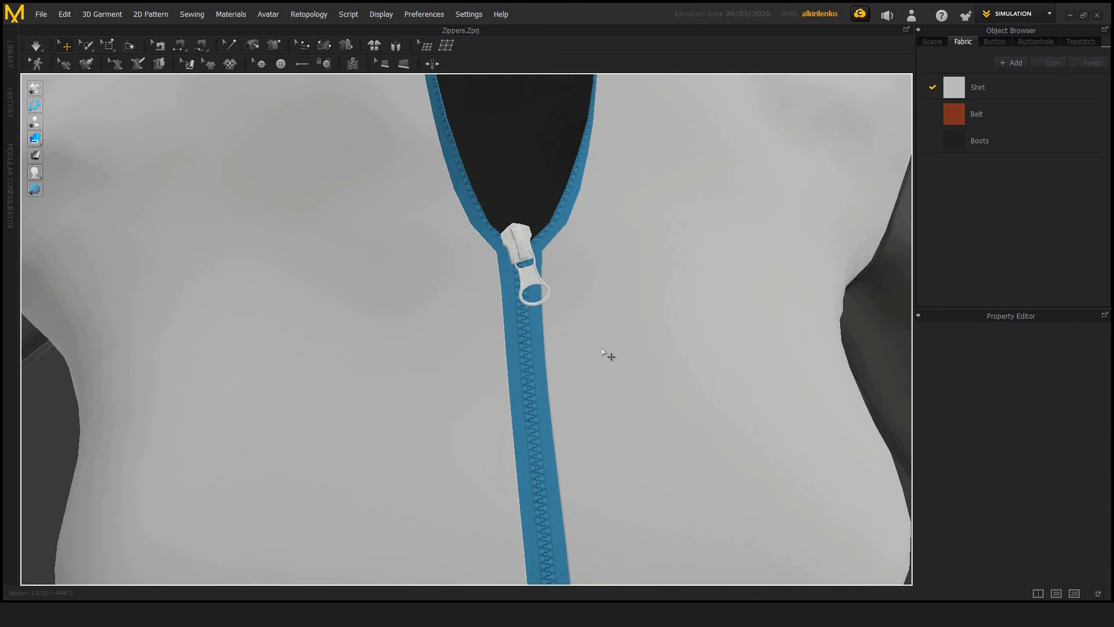
middle_drag(578, 322, 608, 366)
scroll(609, 367, down, 1)
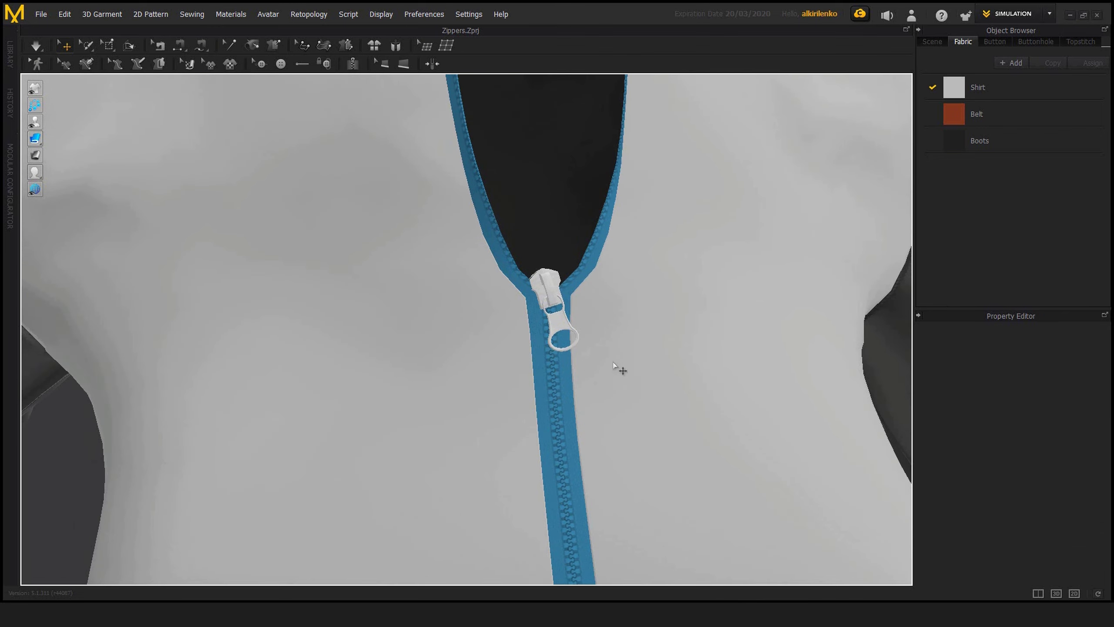
Step: Reselect the zipper tape and look through the available physical property presets without applying one
click(538, 370)
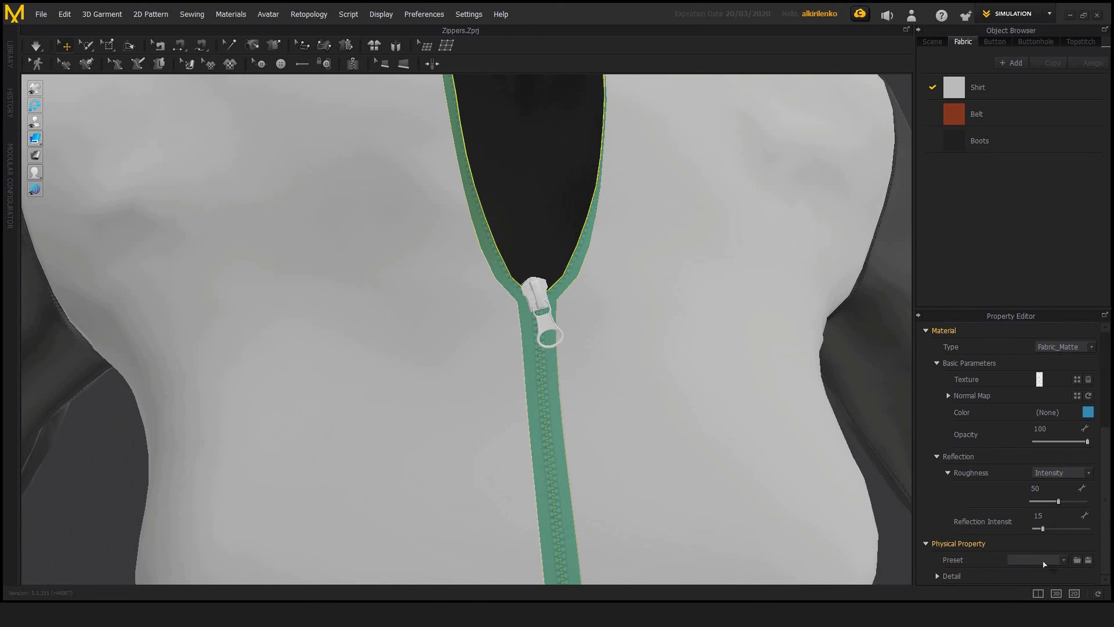
click(1064, 562)
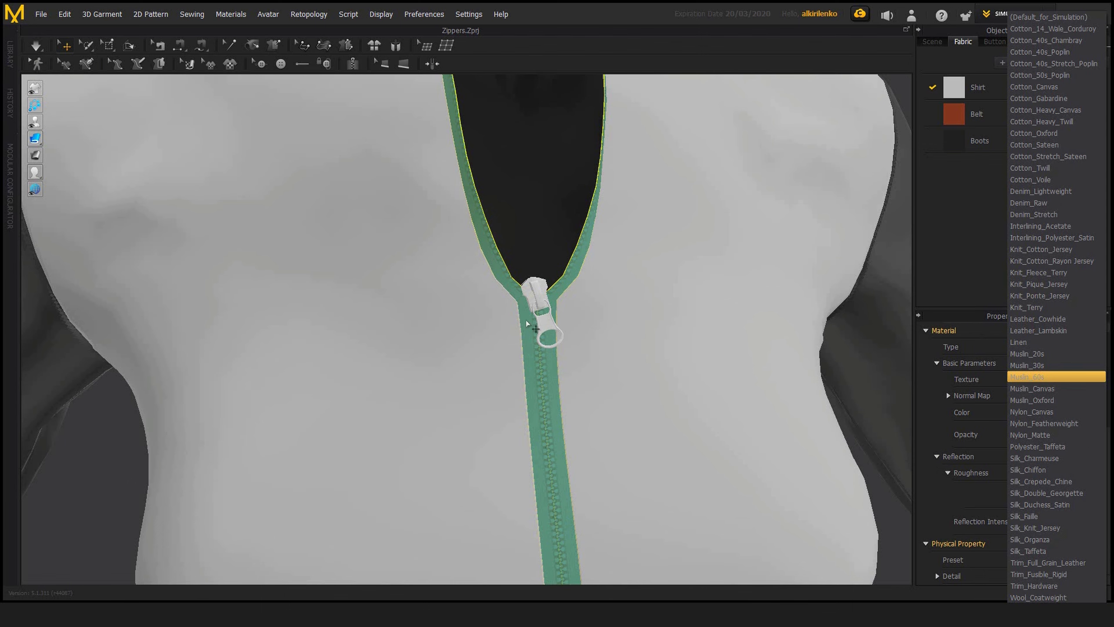
mouse_move(572, 343)
right_down()
mouse_move(538, 344)
mouse_move(570, 343)
right_up()
scroll(566, 340, down, 5)
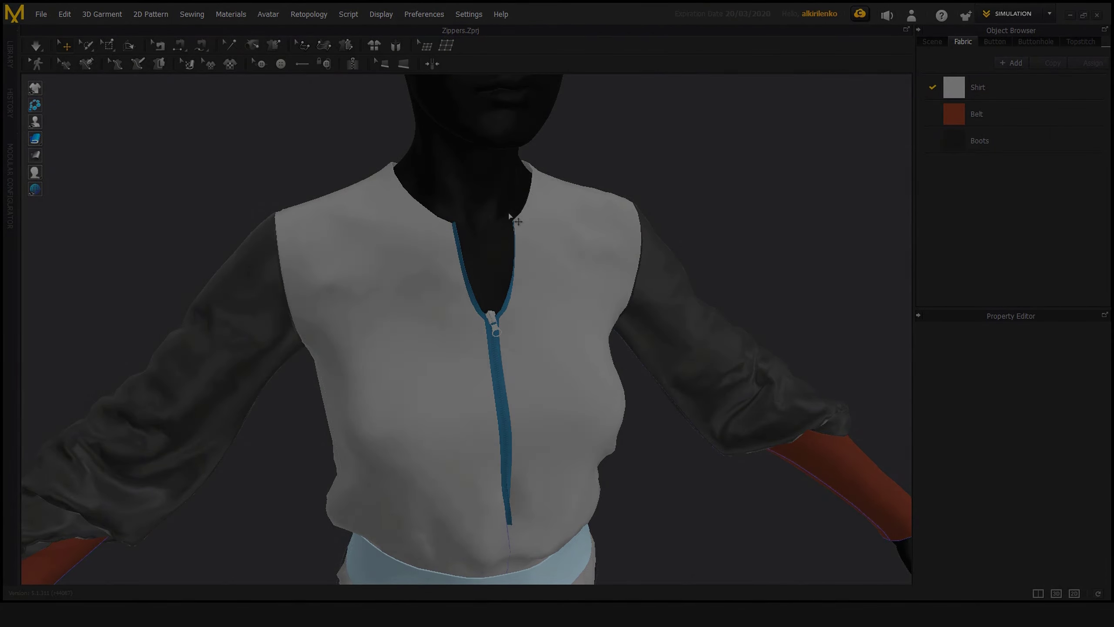
Step: Select the zipper slider and look through the available slider and puller shapes without changing them
scroll(504, 263, up, 5)
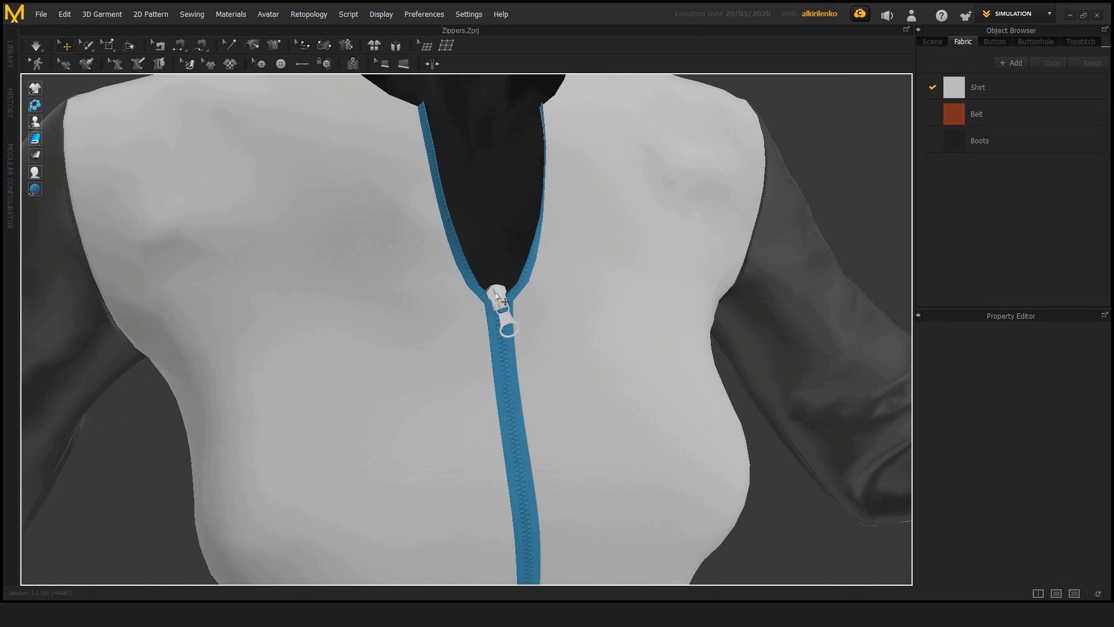
click(515, 327)
right_drag(510, 326, 520, 291)
scroll(520, 291, up, 3)
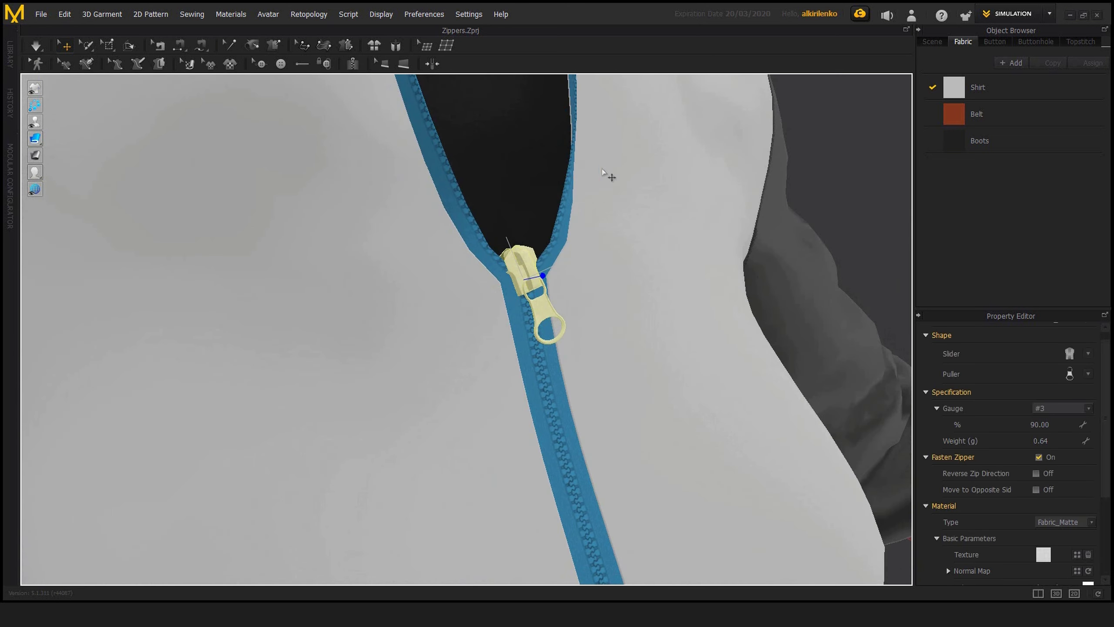
scroll(955, 334, up, 1)
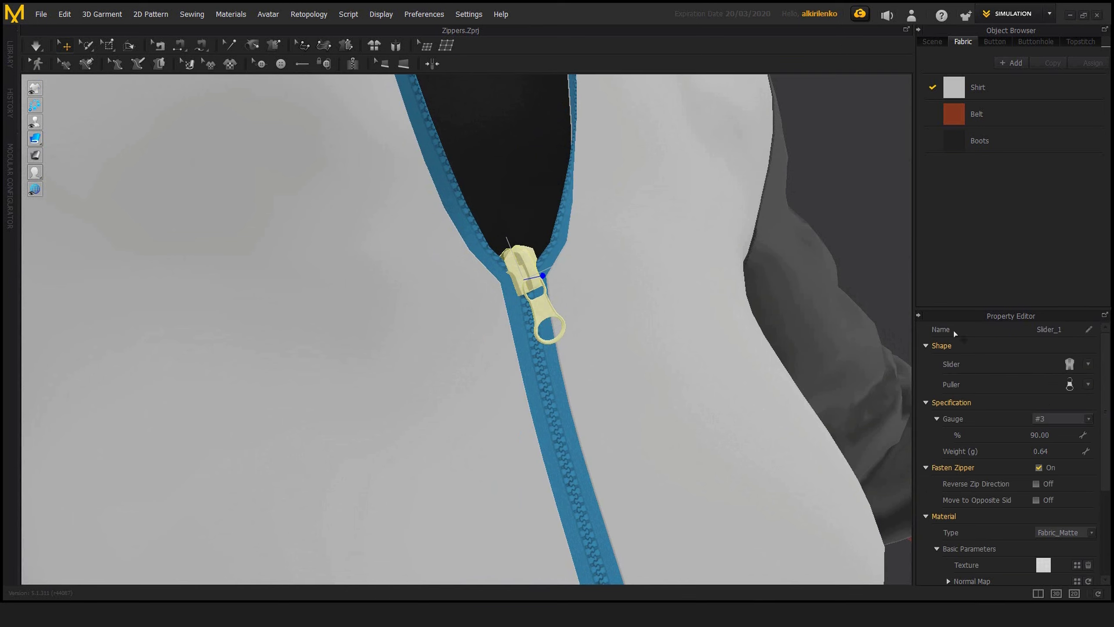
click(1089, 364)
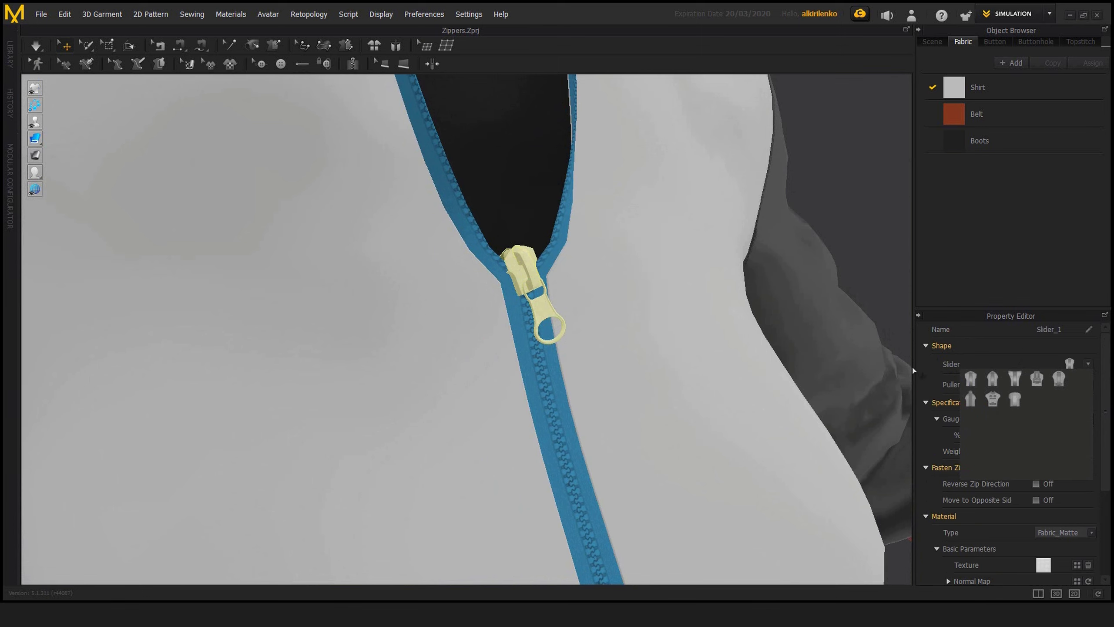
click(1021, 298)
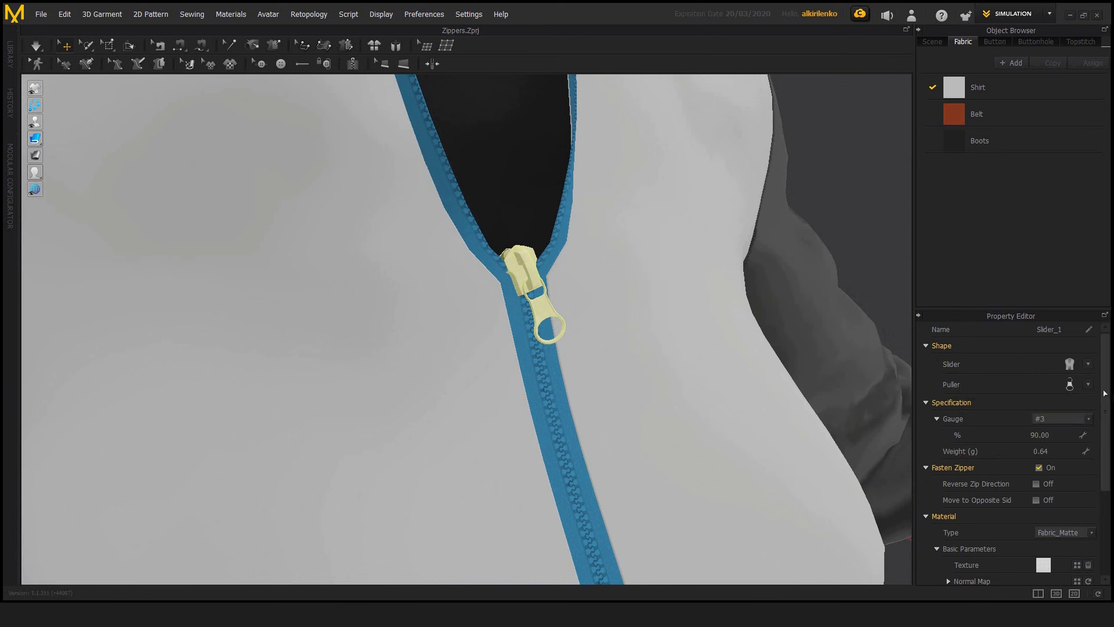
click(1088, 384)
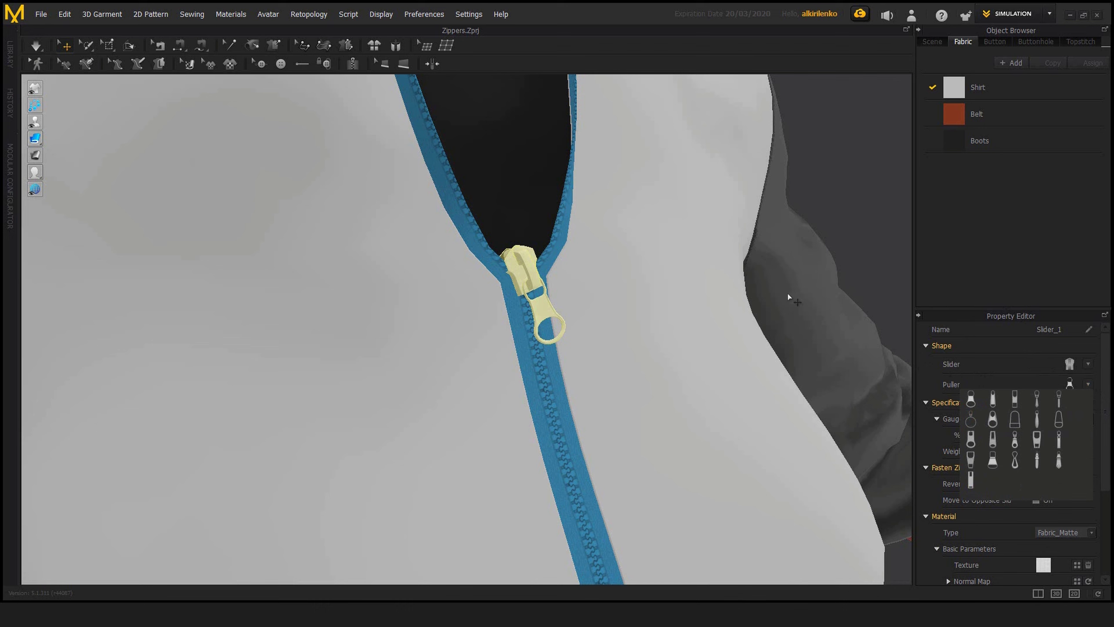
click(853, 259)
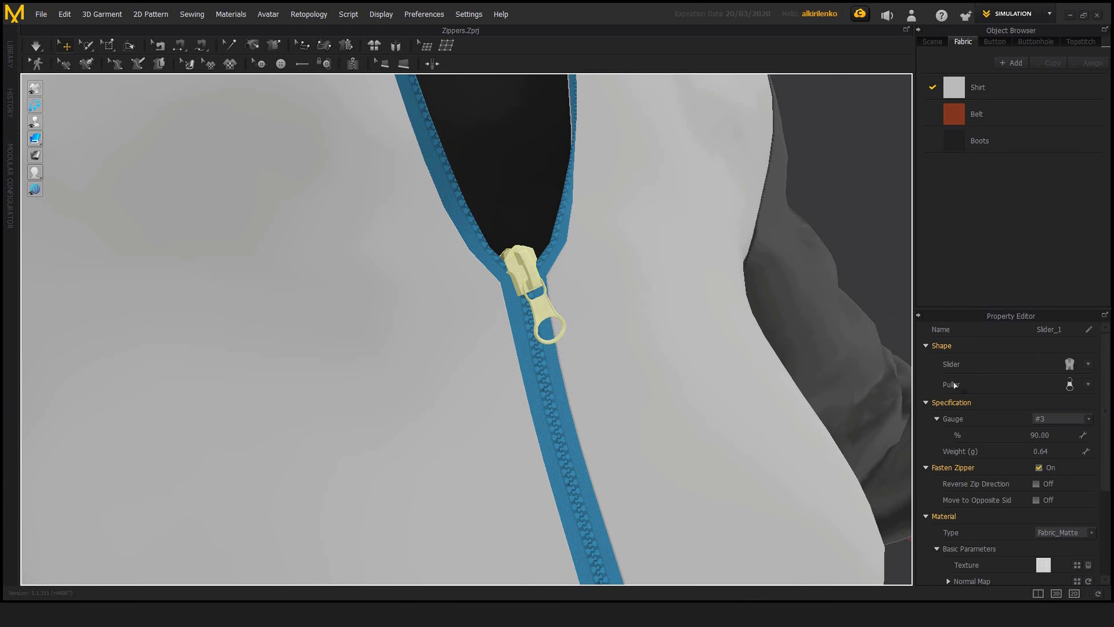
Step: Look through the available material commands, including those for buttons
click(230, 14)
mouse_move(237, 65)
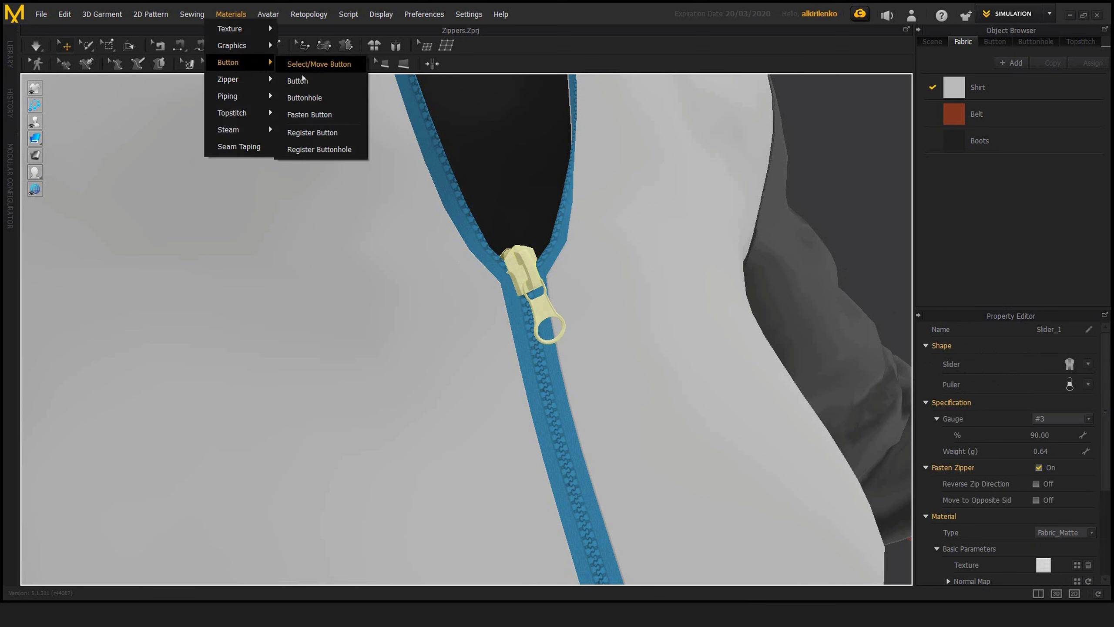
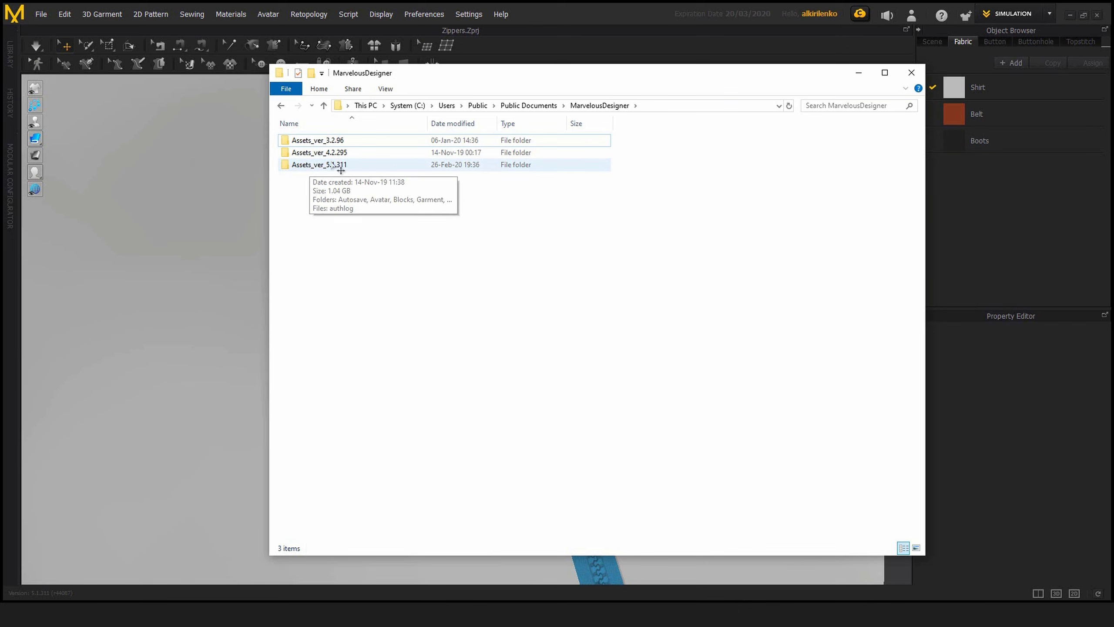
Step: Browse the Assets_ver_5.1.311 folder through Materials and Hardware_and_Trims to the Zippers folder
double_click(334, 164)
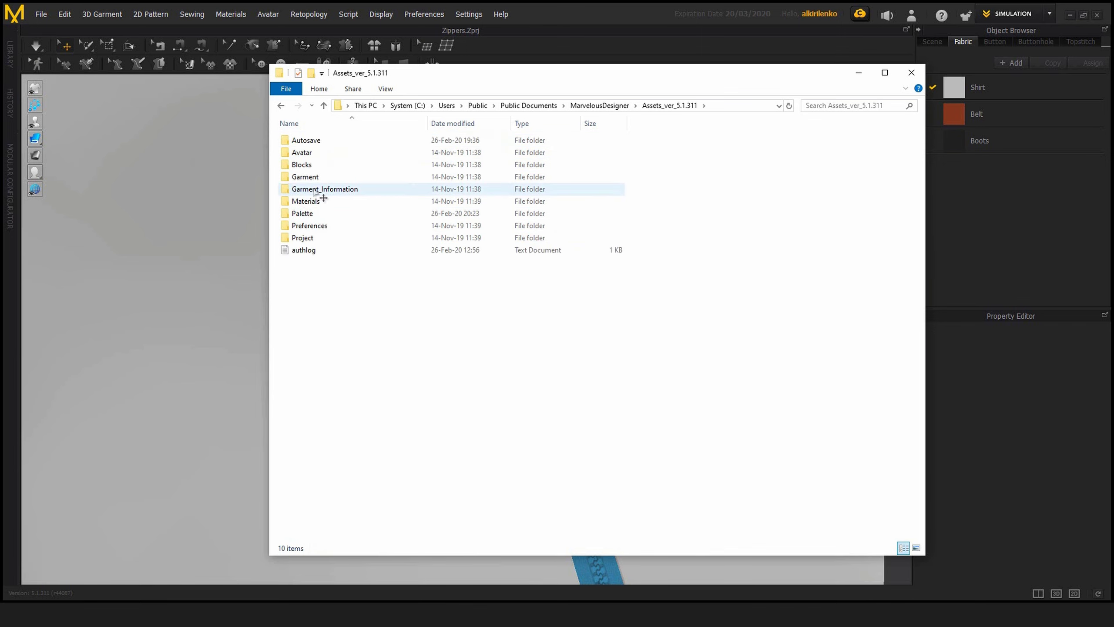
double_click(315, 202)
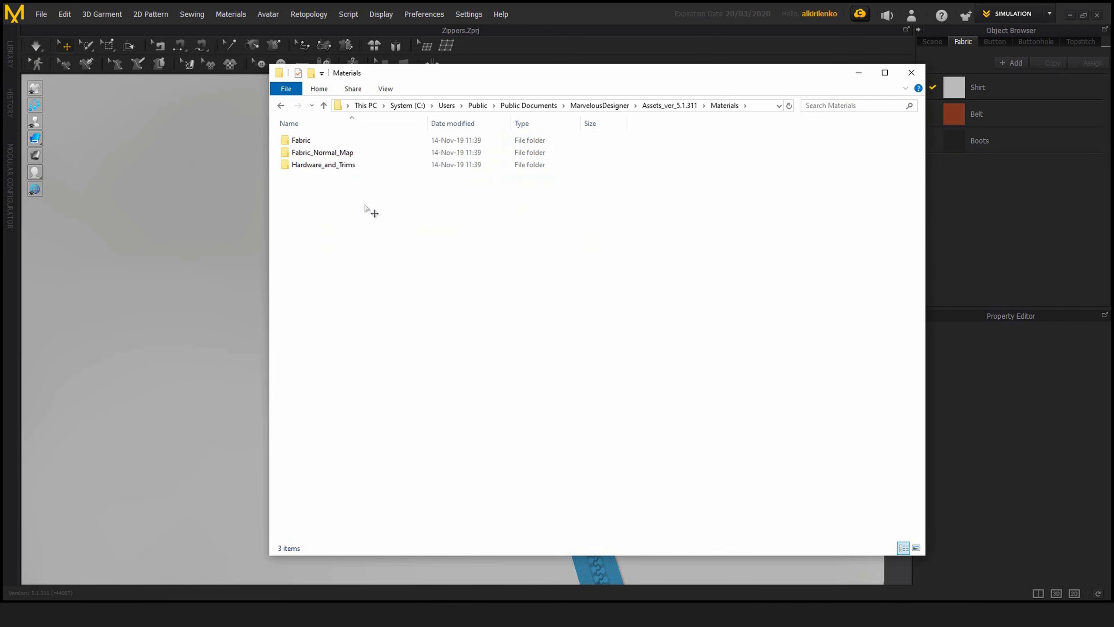
double_click(334, 169)
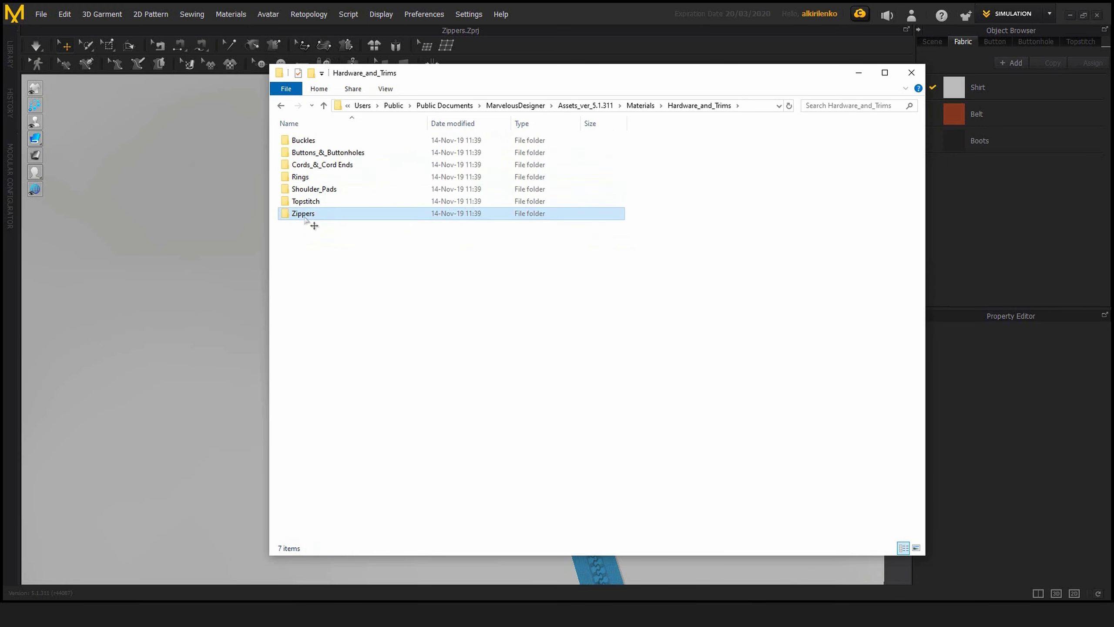
double_click(306, 214)
drag(357, 192, 309, 137)
drag(406, 206, 311, 127)
click(381, 217)
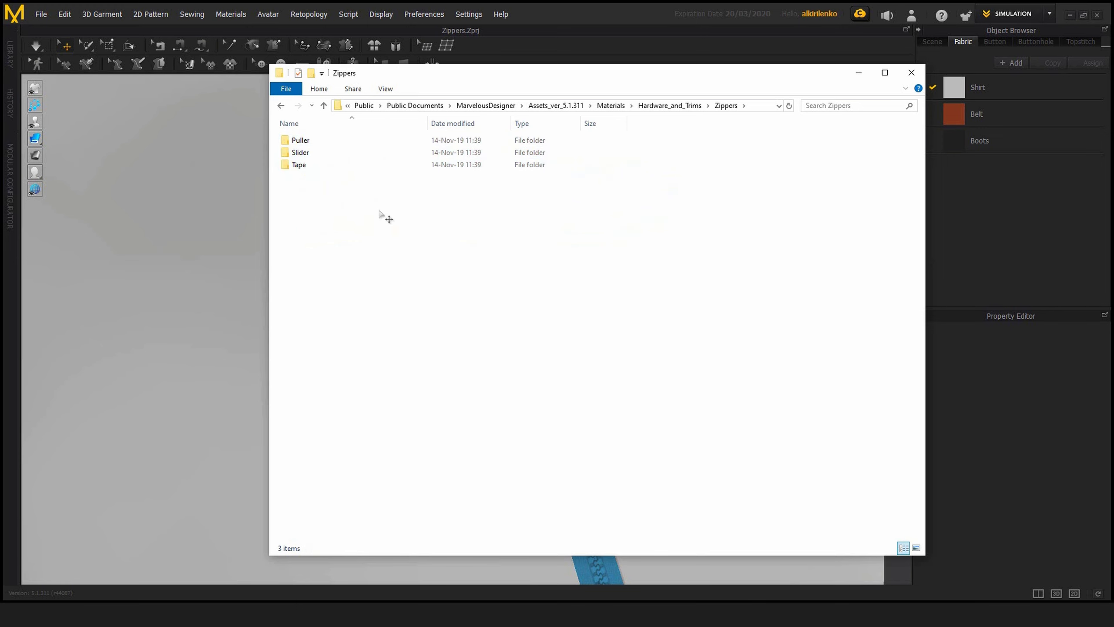
Step: Look through the zipper preset files in the Puller and Slider folders
click(334, 143)
double_click(333, 142)
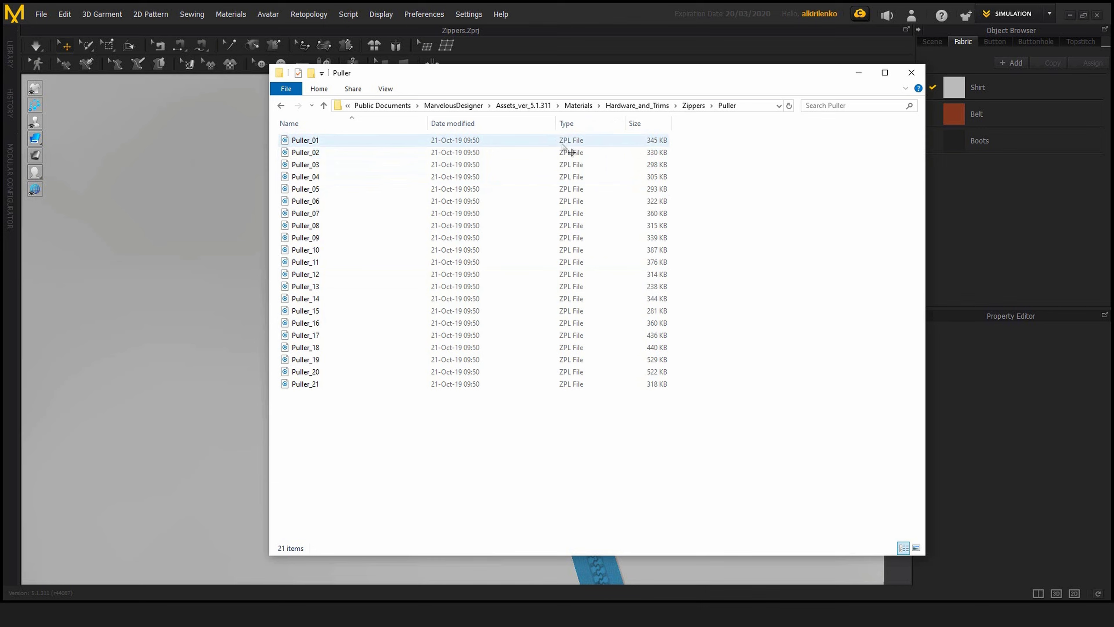
key(alt+Left)
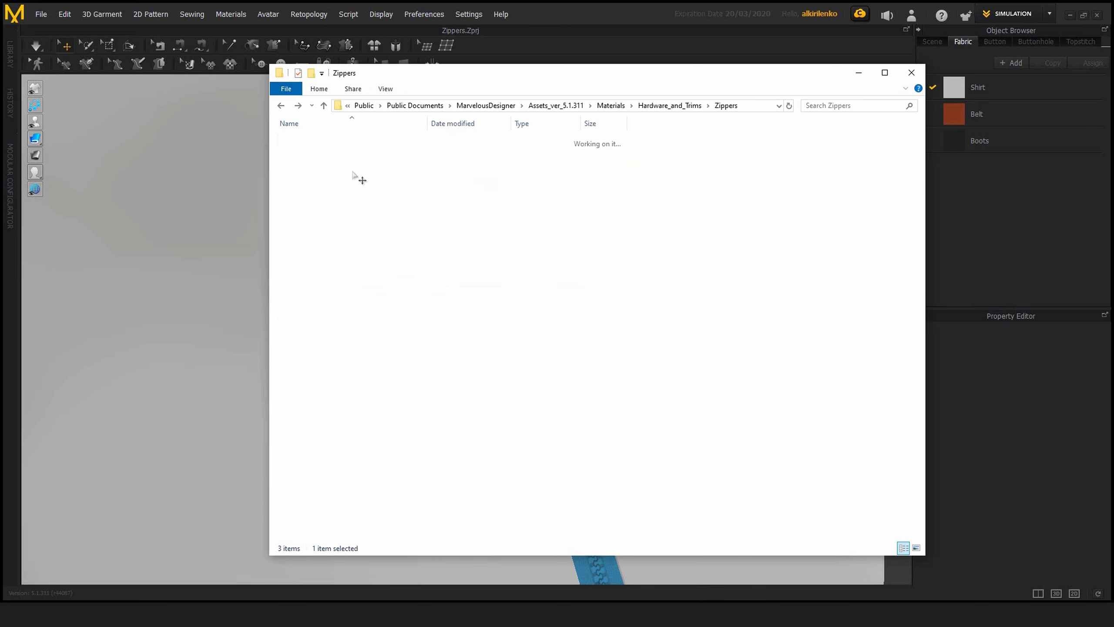
click(314, 152)
double_click(314, 151)
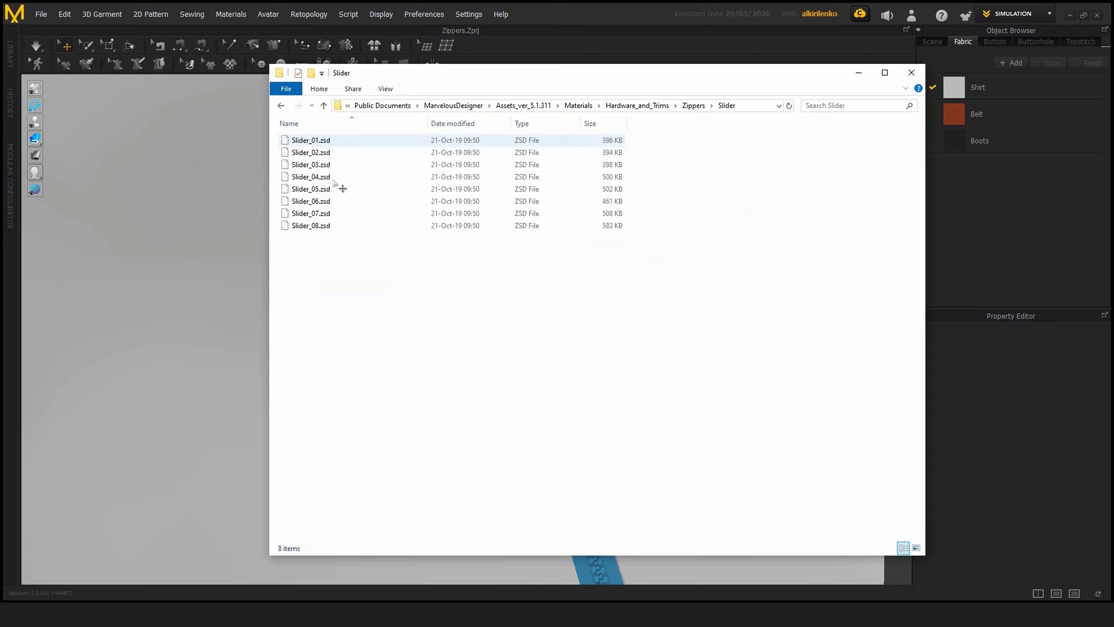
key(alt+Left)
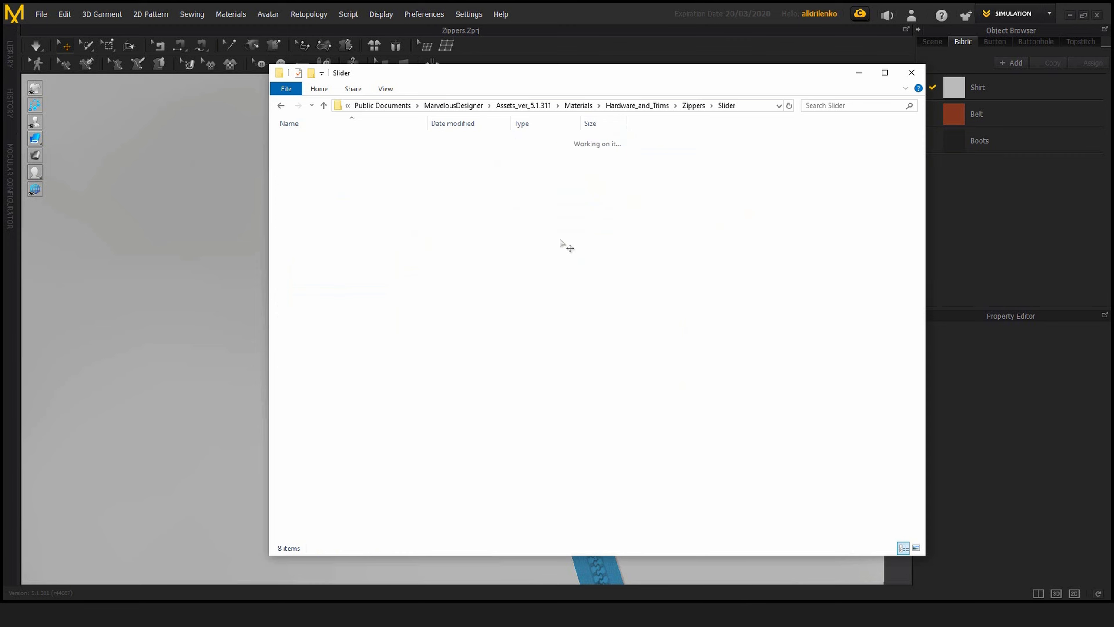
Step: Return to the garment, select the zipper slider and try gauges #7 and #10 on it
click(221, 330)
click(536, 282)
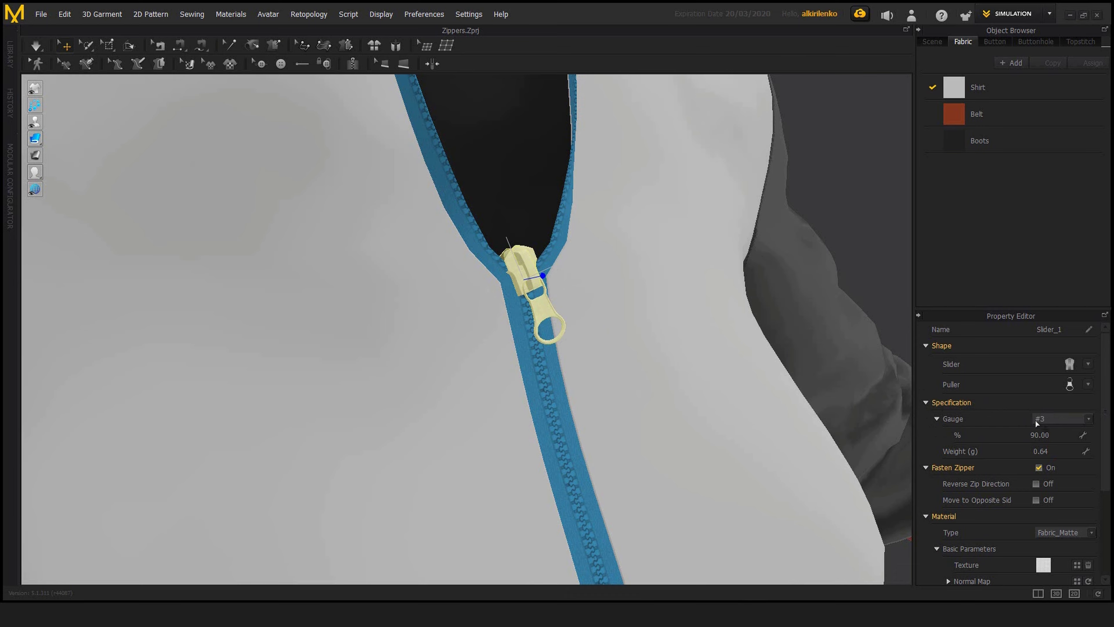
click(1089, 420)
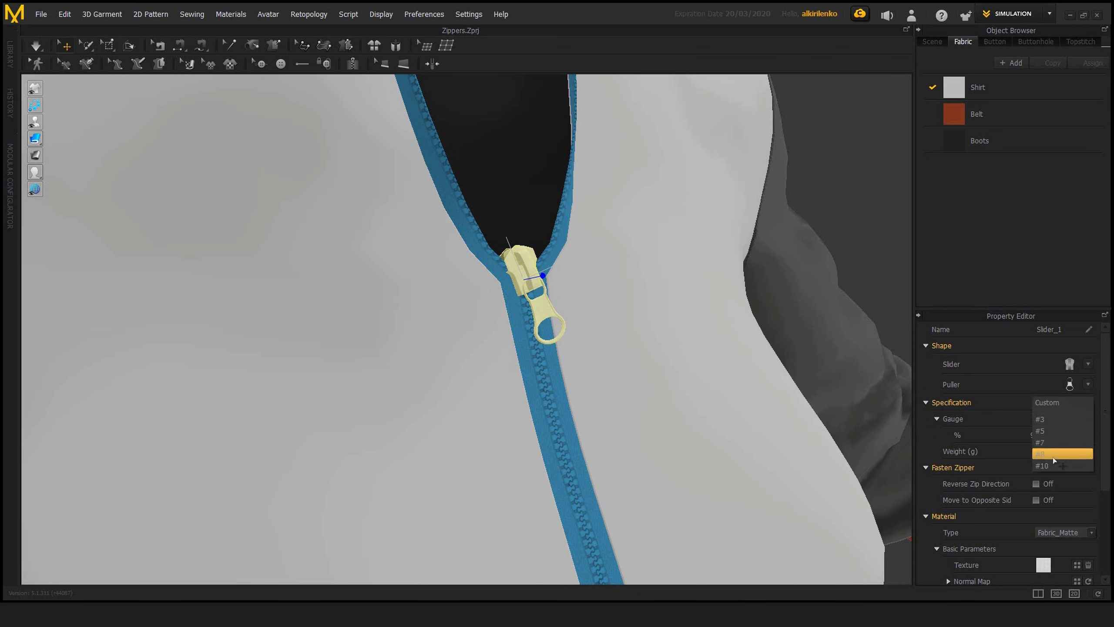
click(1050, 443)
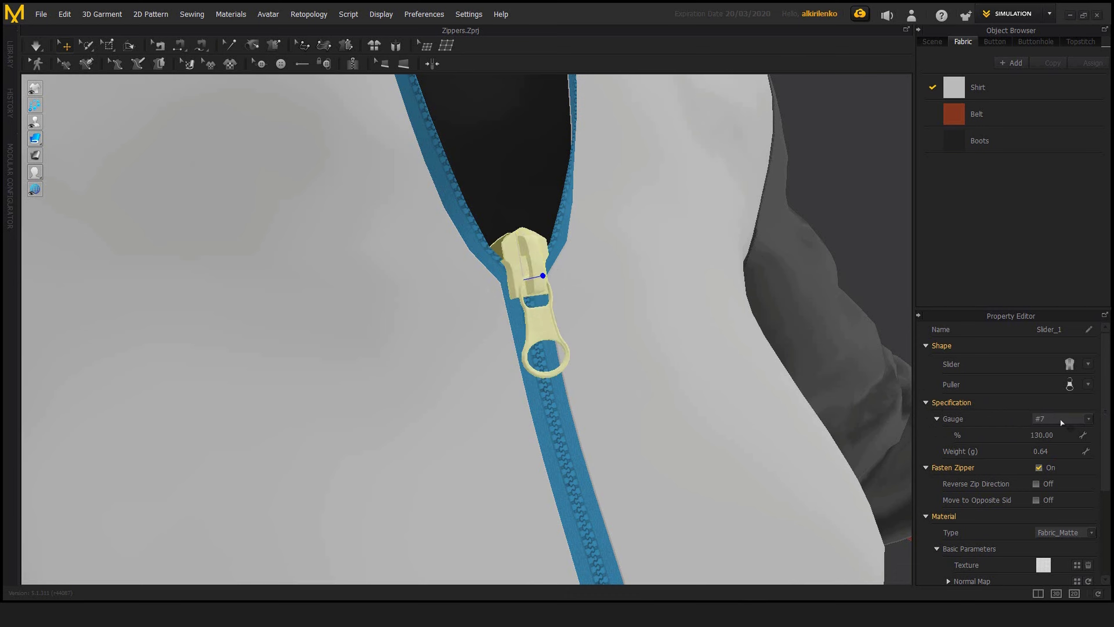
click(1091, 421)
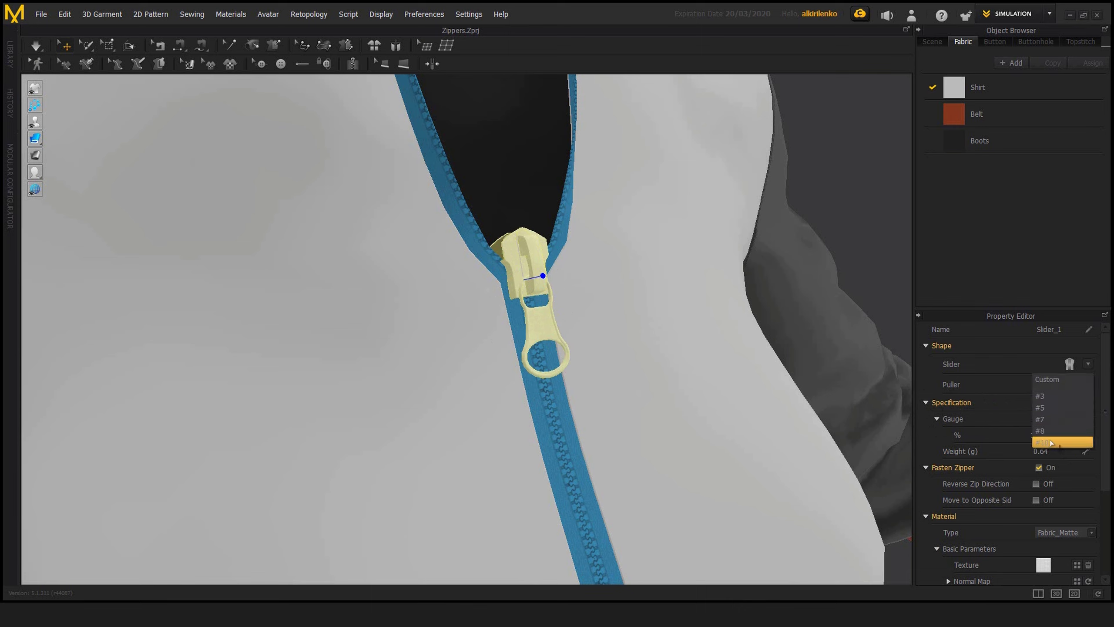
click(1054, 443)
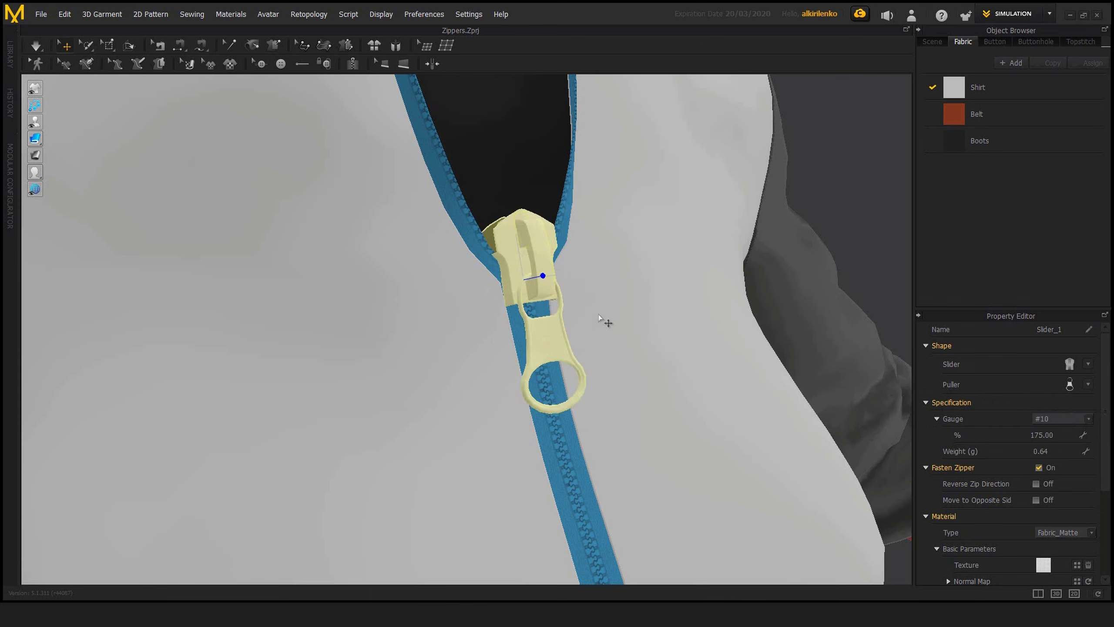
Step: Try a custom 50% size on the zipper slider and reset its gauge to #3
click(1066, 435)
text(50)
key(Return)
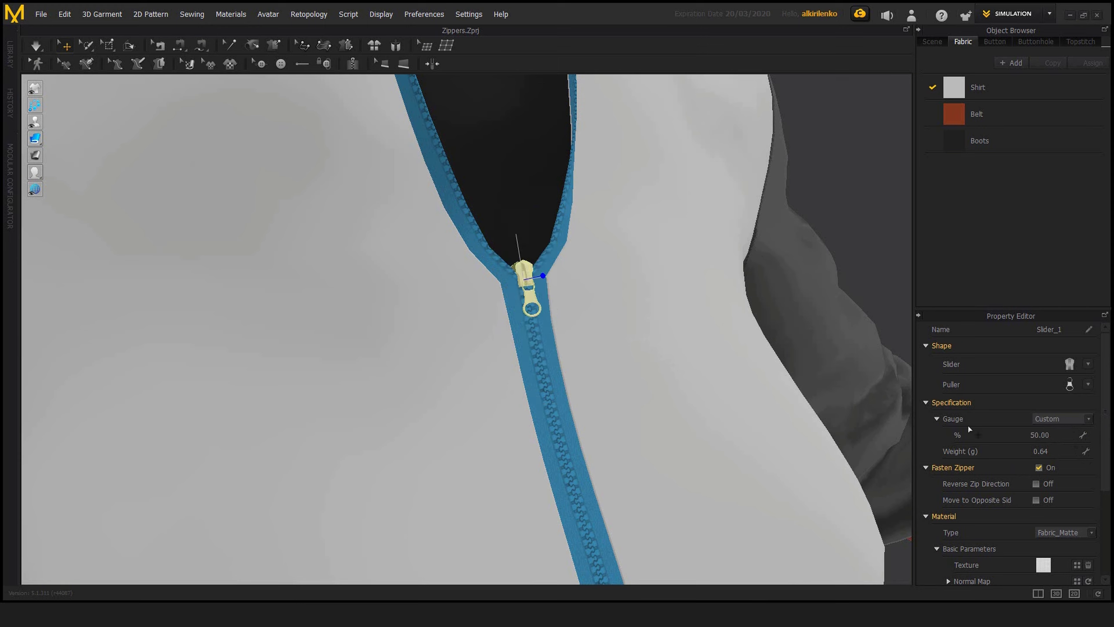
click(1086, 420)
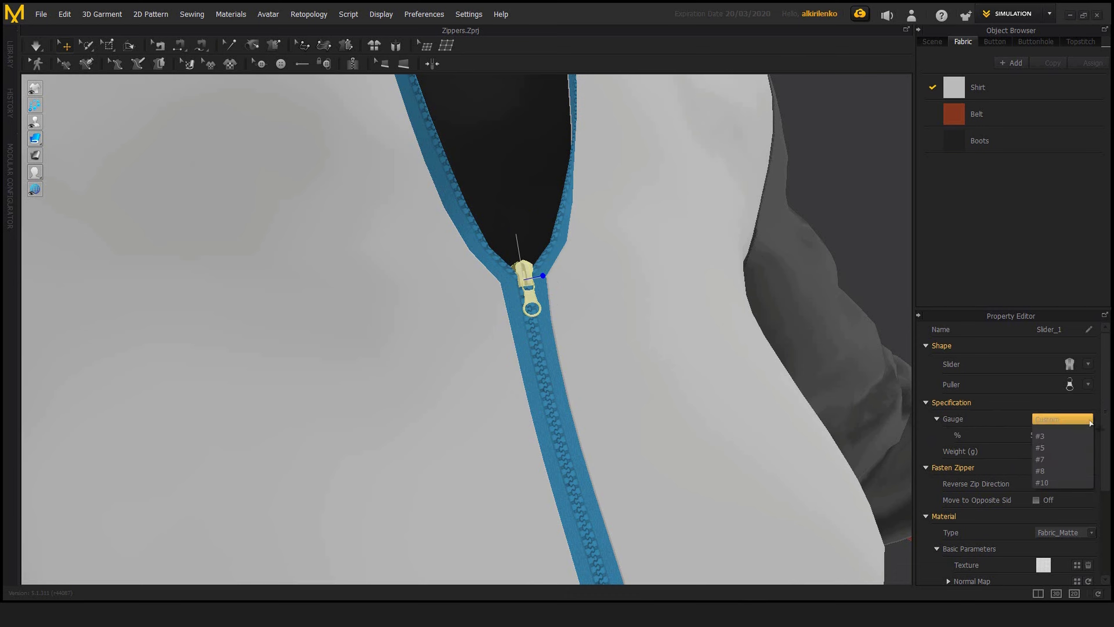
click(1059, 435)
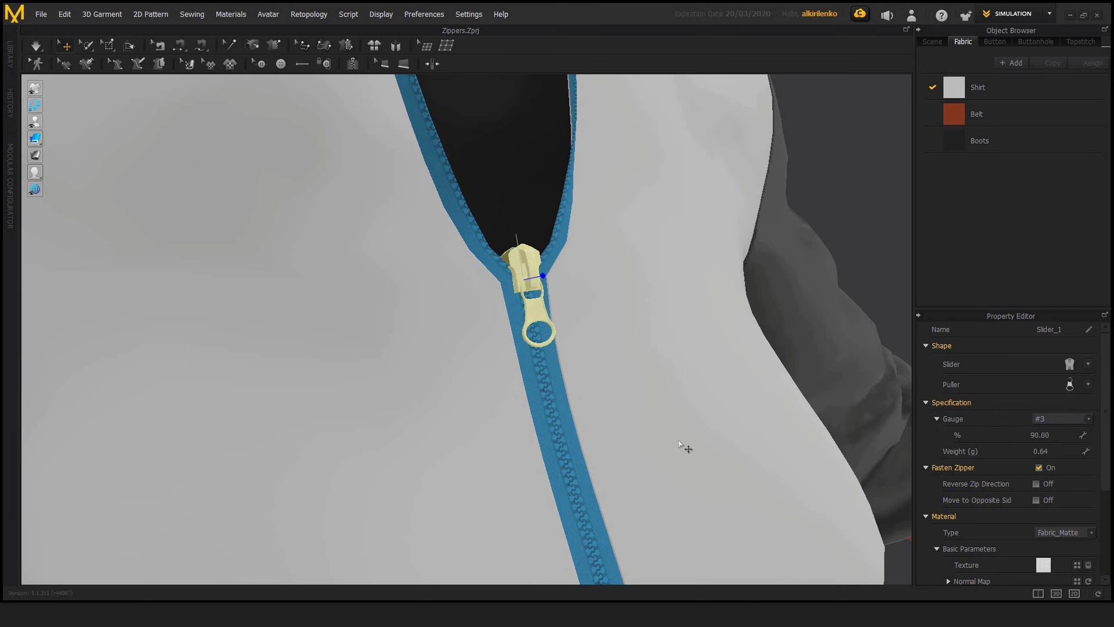
Step: Turn off Fasten Zipper for the slider and simulate the garment so the shirt's front opens
scroll(677, 439, down, 6)
click(803, 226)
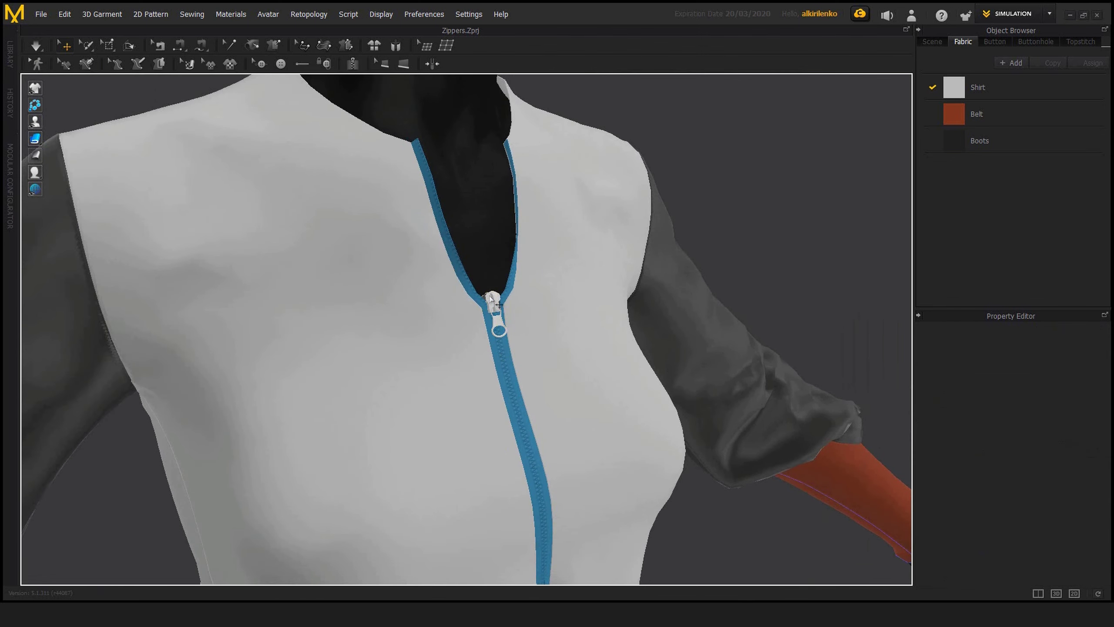
click(491, 300)
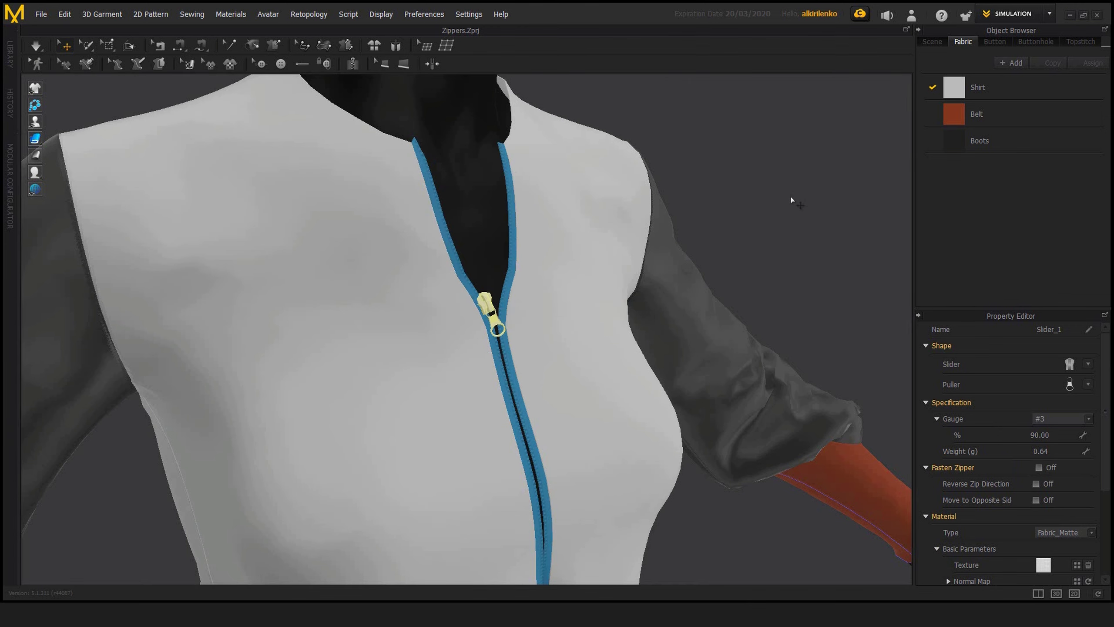
key(space)
click(754, 204)
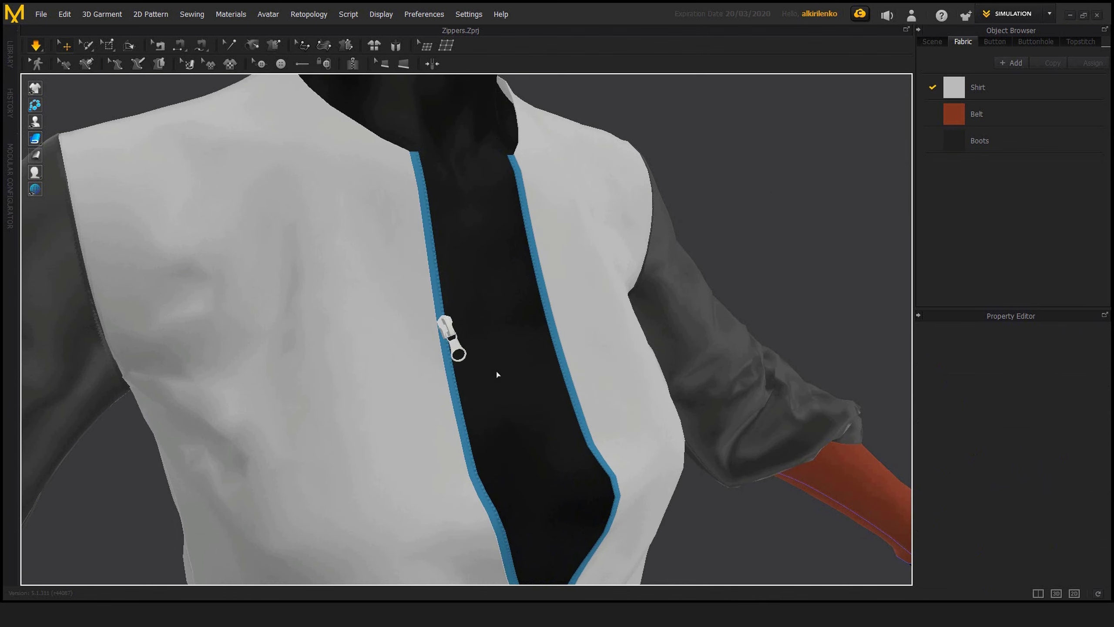
key(2)
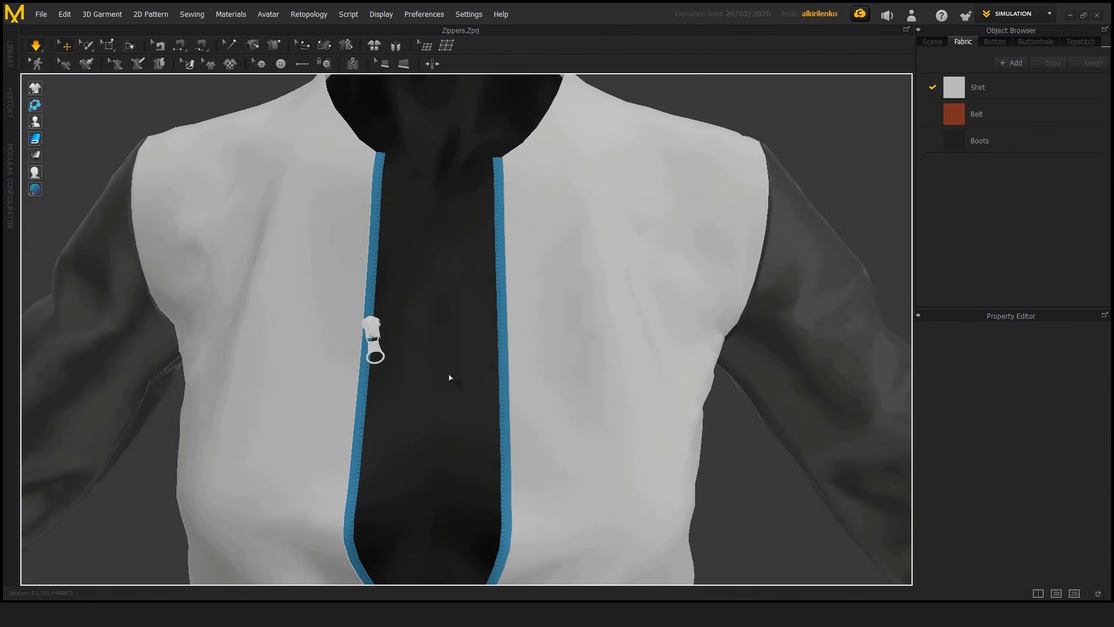
right_drag(449, 377, 494, 366)
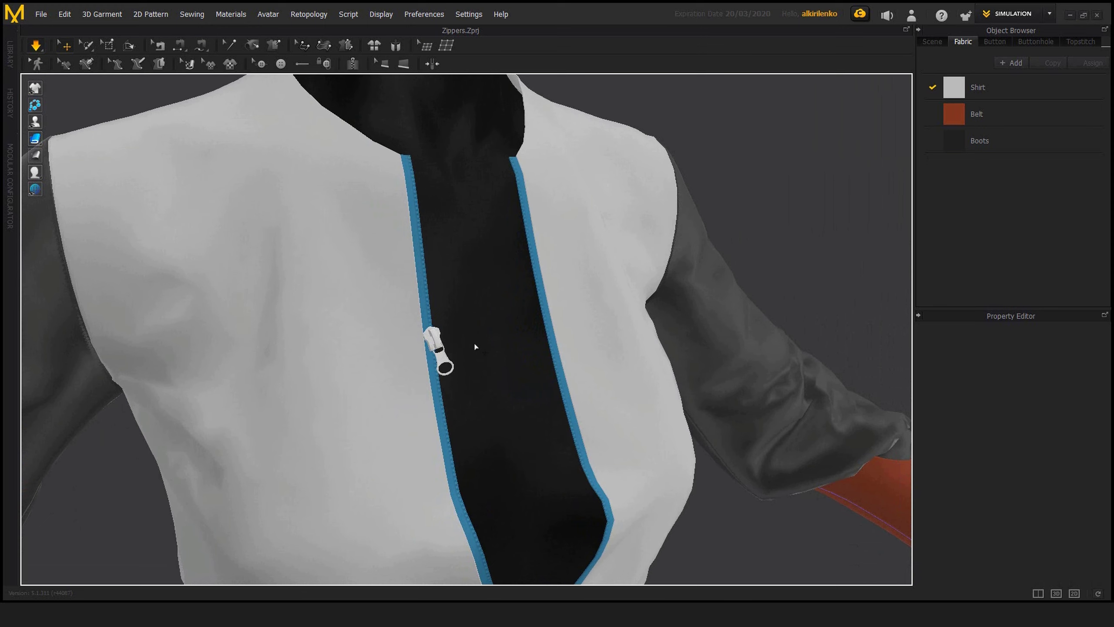
scroll(584, 398, down, 8)
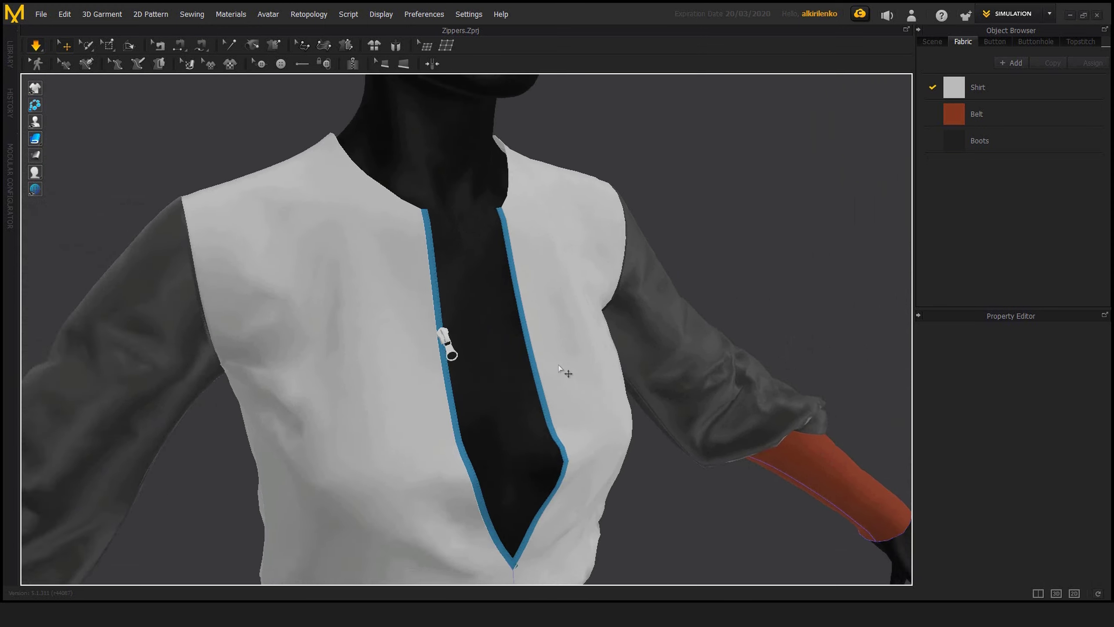
mouse_move(532, 372)
right_down()
mouse_move(458, 371)
mouse_move(525, 368)
right_up()
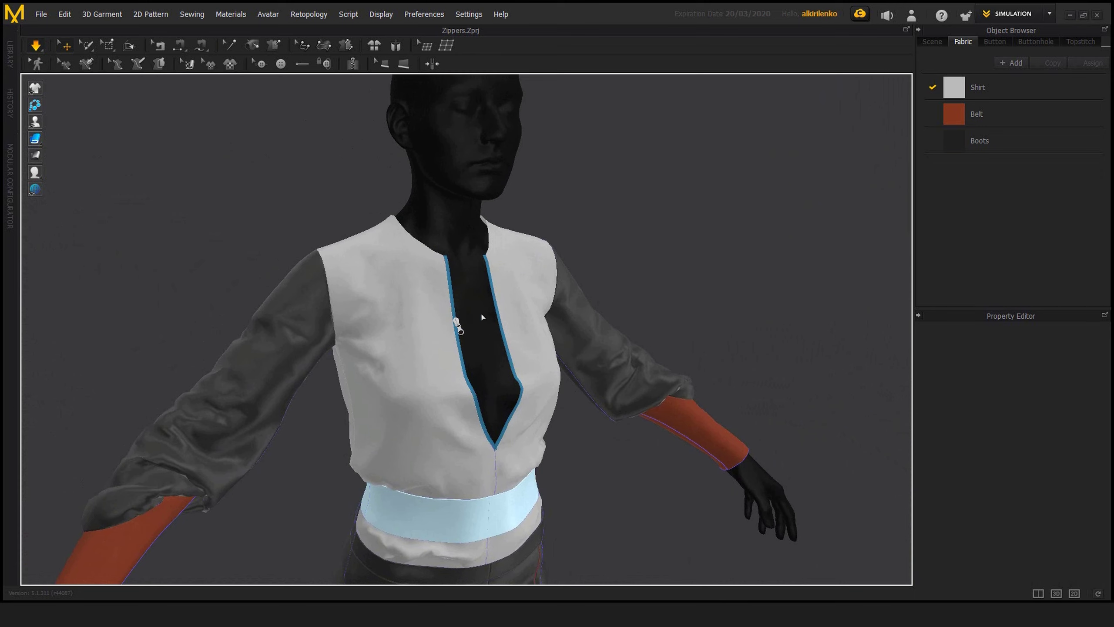
scroll(491, 306, up, 10)
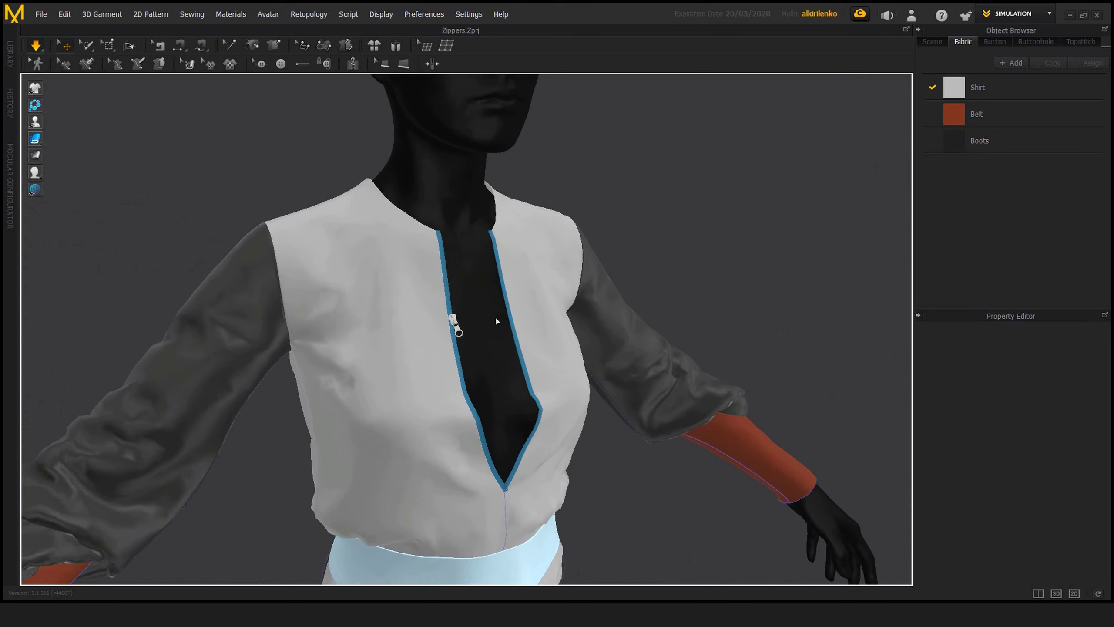
scroll(491, 340, down, 8)
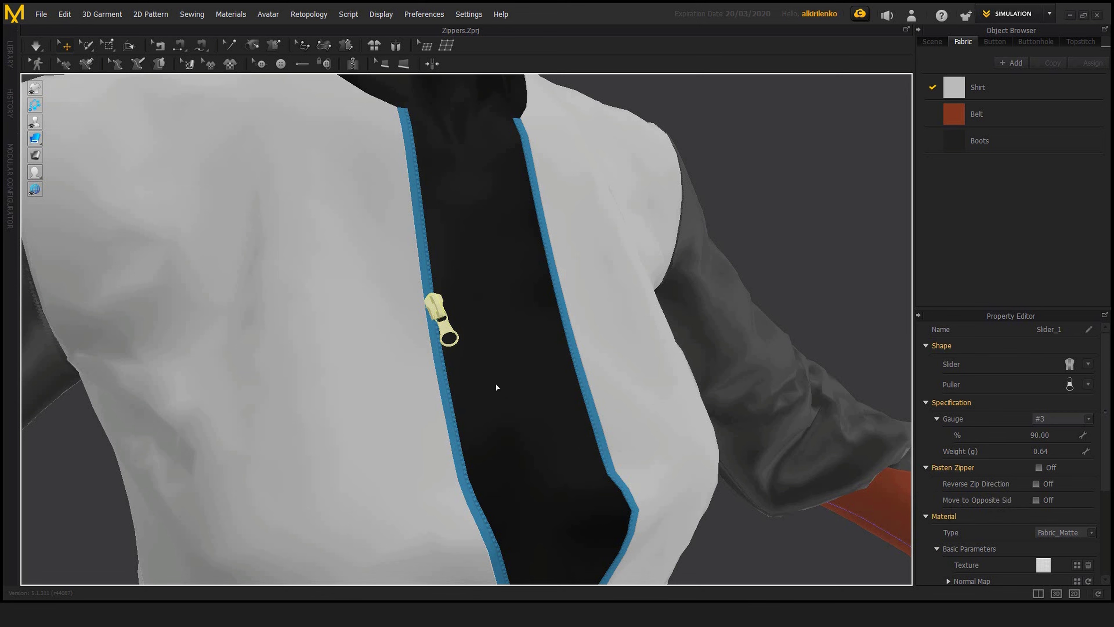
Step: Try the option that moves the slider to the opposite side of the zipper, and switch it off again
right_drag(496, 387, 448, 387)
click(1036, 501)
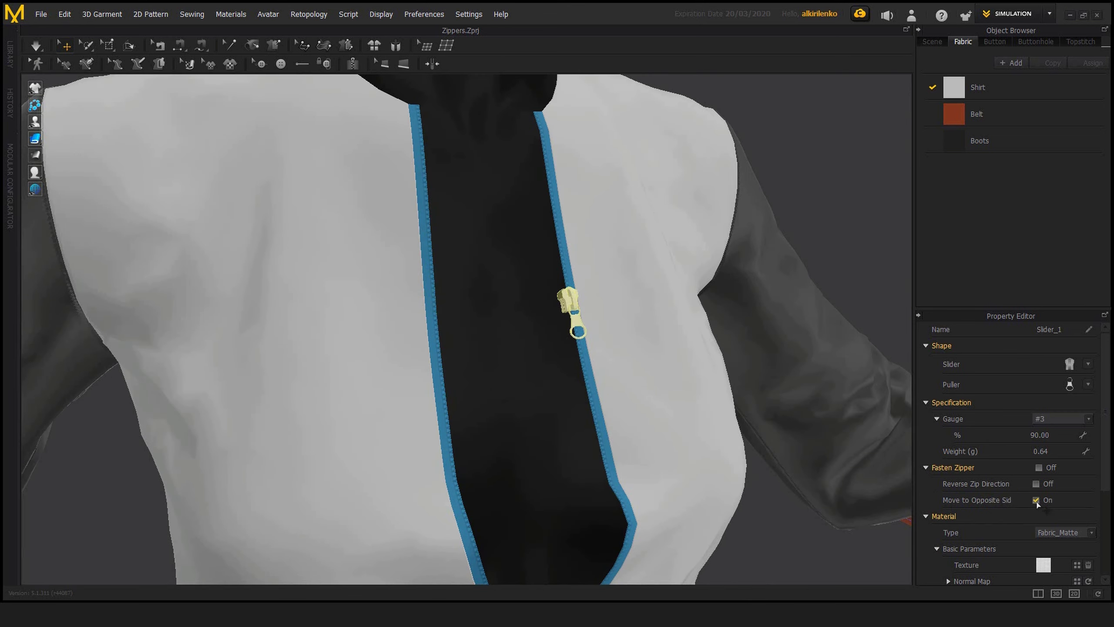
click(1036, 500)
click(1036, 500)
click(1037, 500)
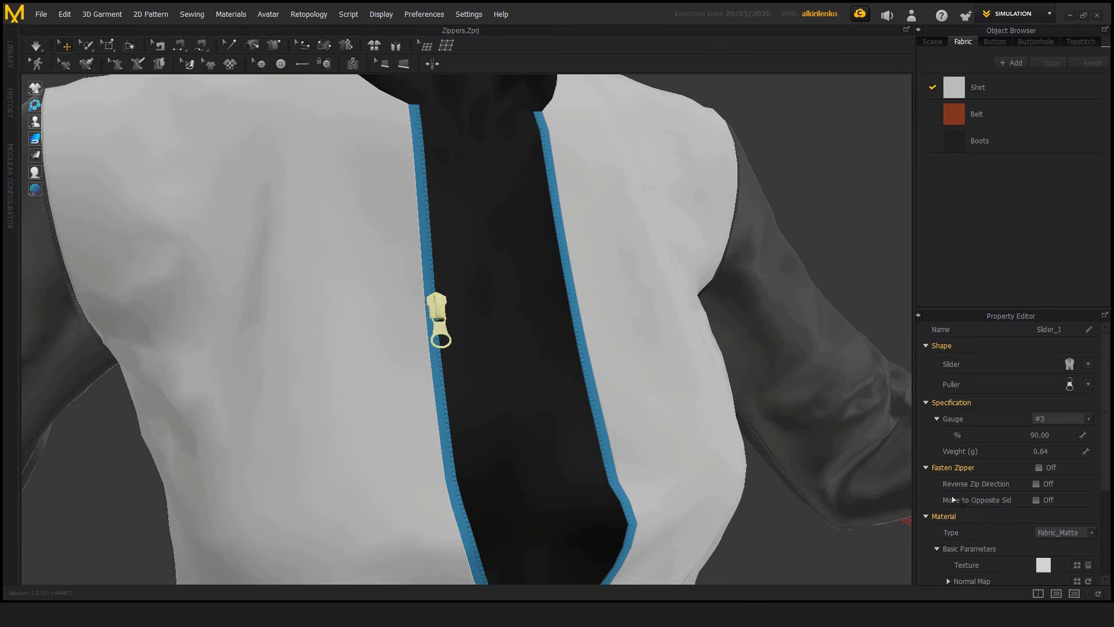
Step: Enable Reverse Zip Direction for the slider and inspect its orientation on the open zipper from several angles
scroll(652, 390, down, 4)
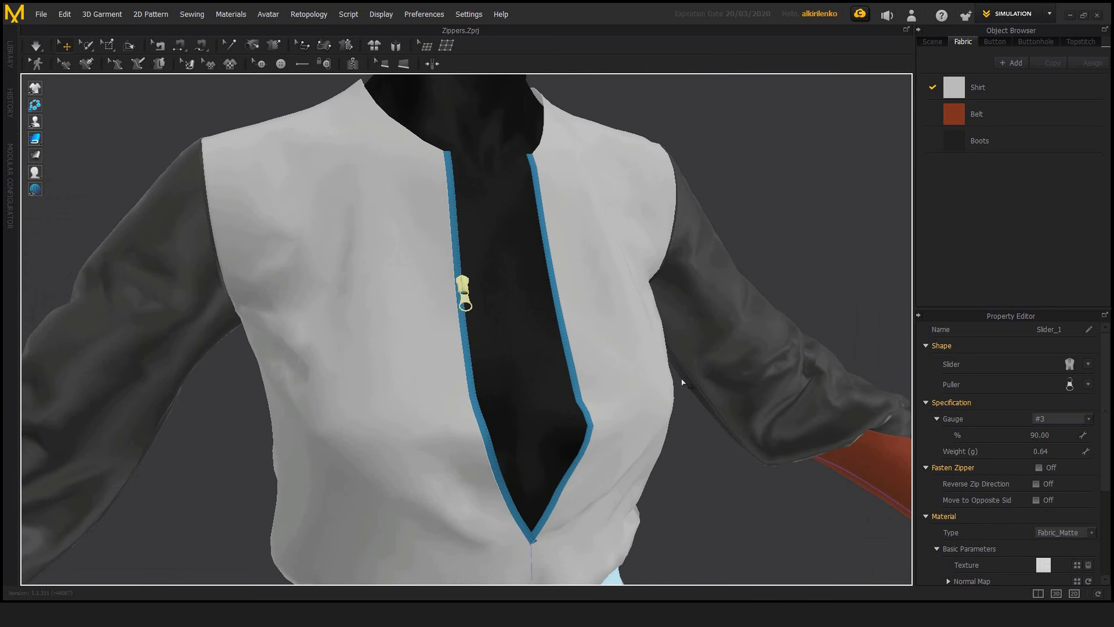
click(1036, 484)
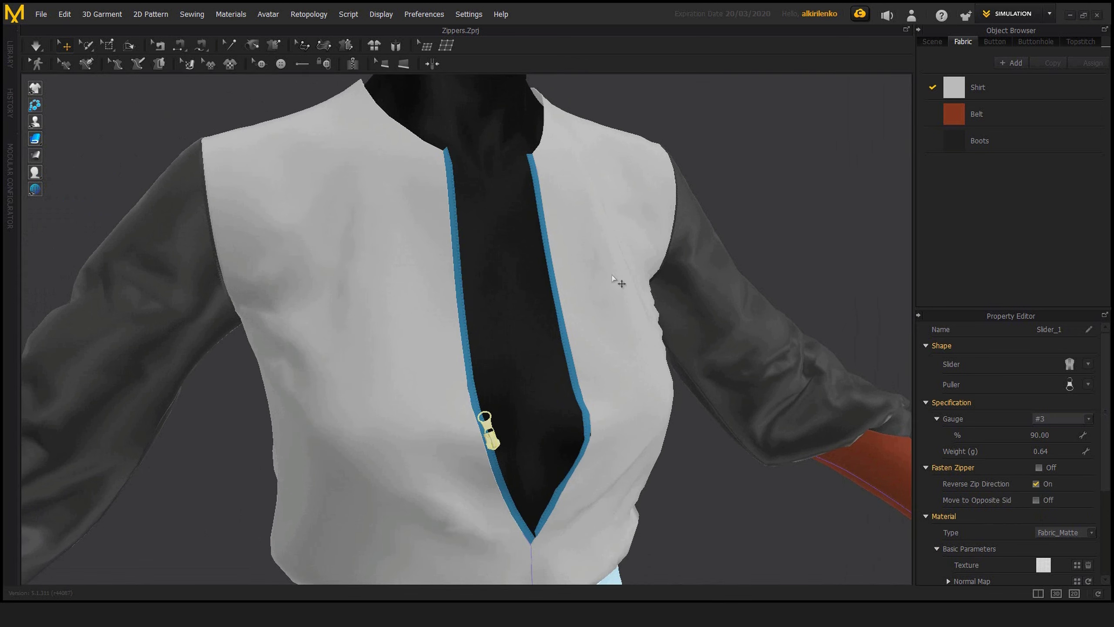
right_drag(486, 417, 499, 393)
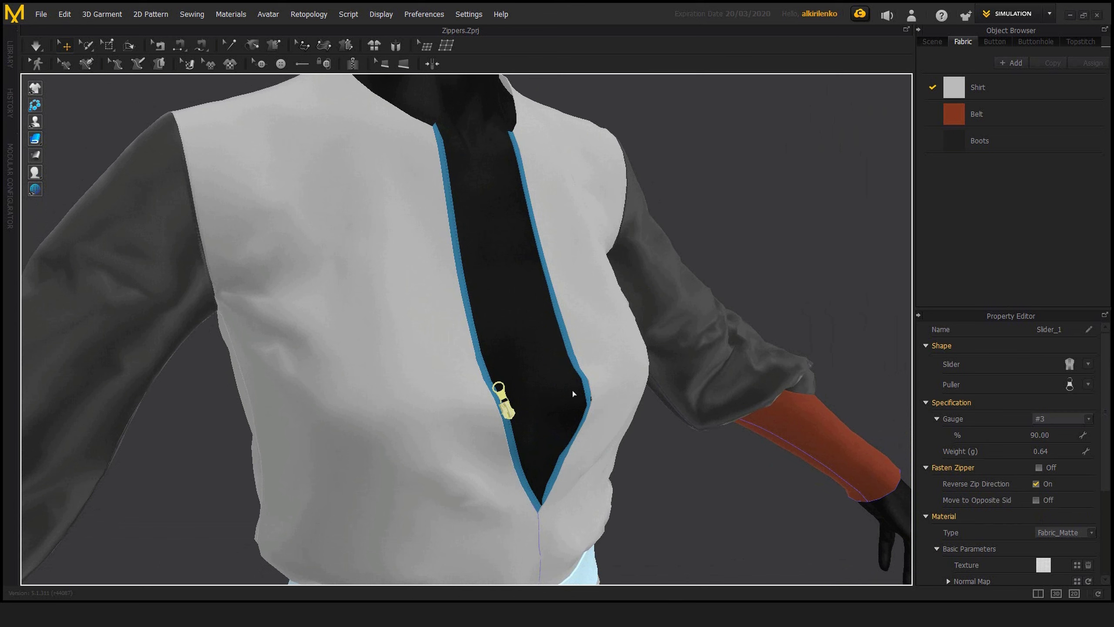
right_drag(589, 388, 502, 285)
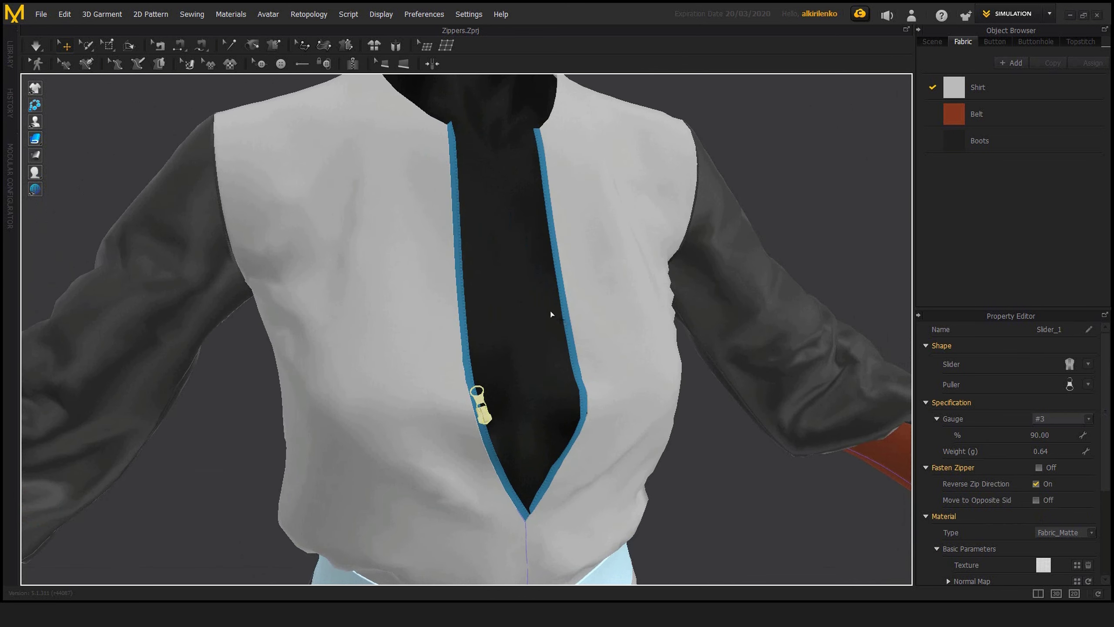
right_drag(549, 316, 463, 420)
right_drag(502, 317, 531, 167)
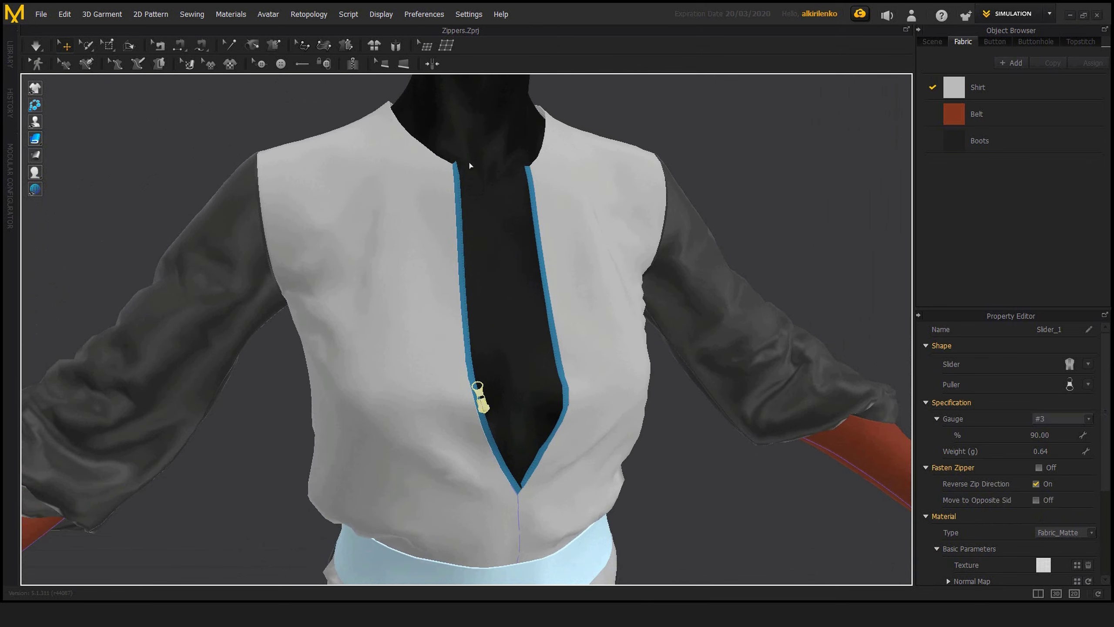
right_drag(484, 489, 551, 416)
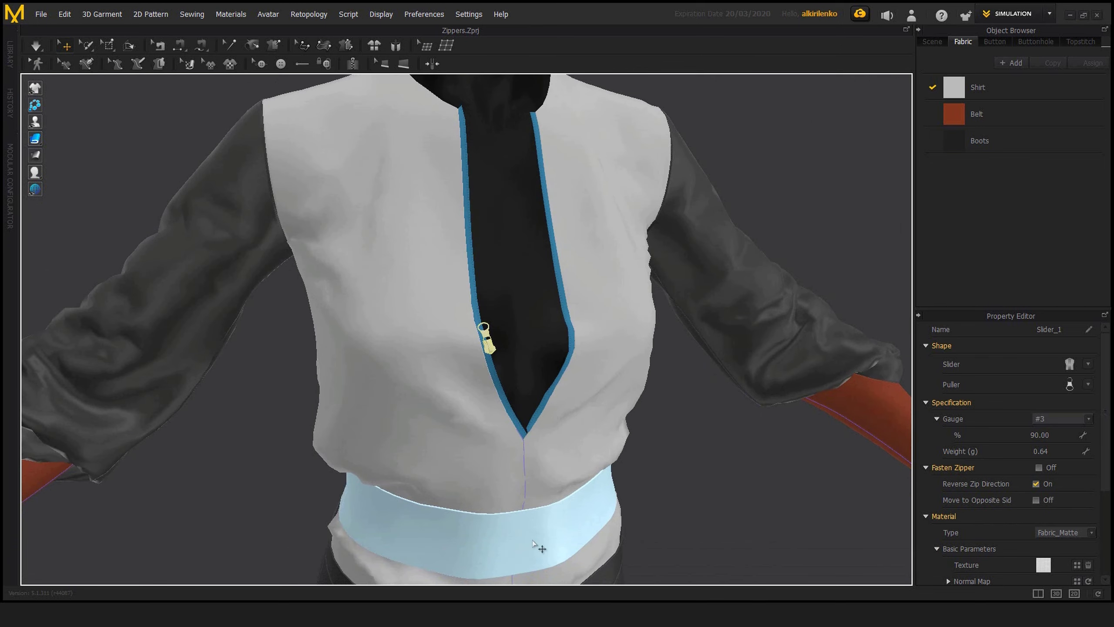
scroll(525, 444, down, 2)
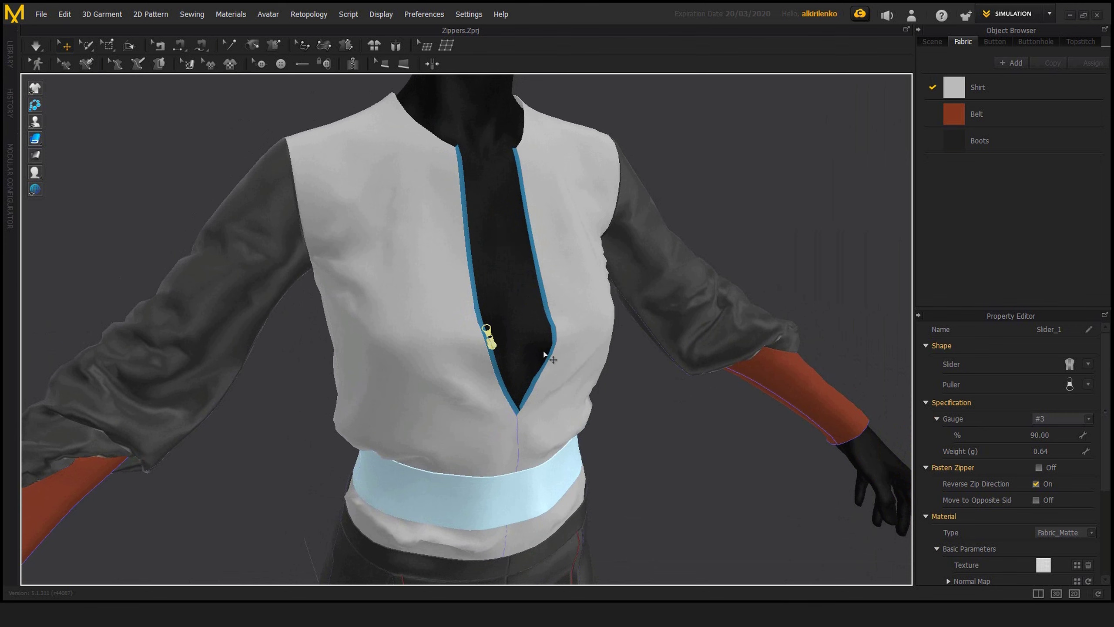
mouse_move(517, 315)
right_down()
mouse_move(479, 307)
mouse_move(496, 309)
right_up()
scroll(479, 306, up, 3)
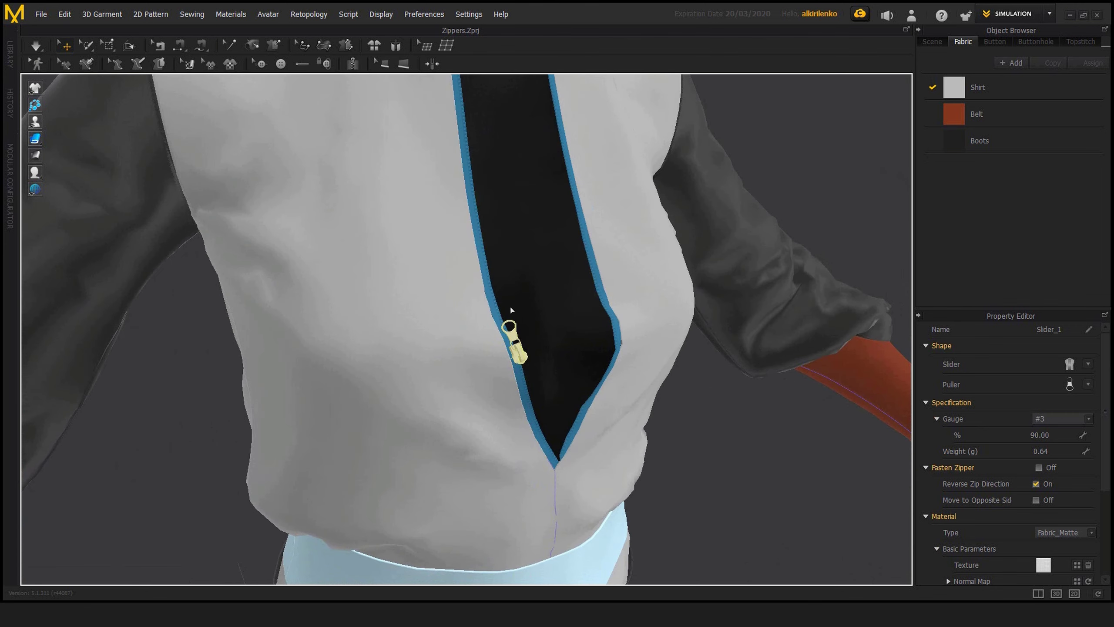
Step: Select the zipper on the shirt's front opening and try its Reverse (Right-Clicked) option, checking the slider
click(493, 303)
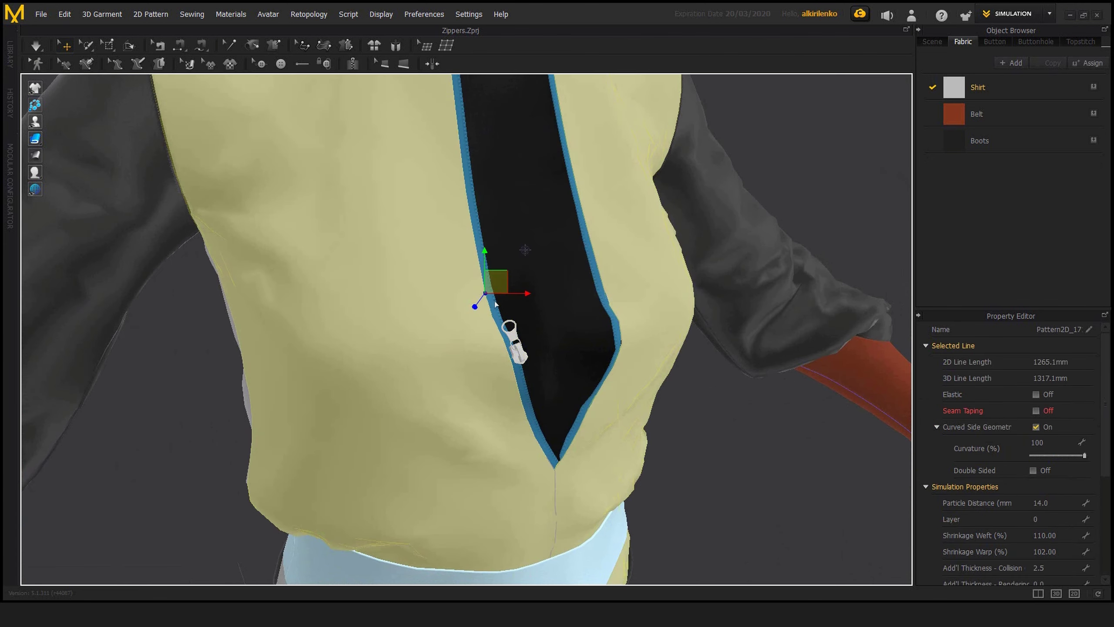
click(599, 300)
right_click(600, 294)
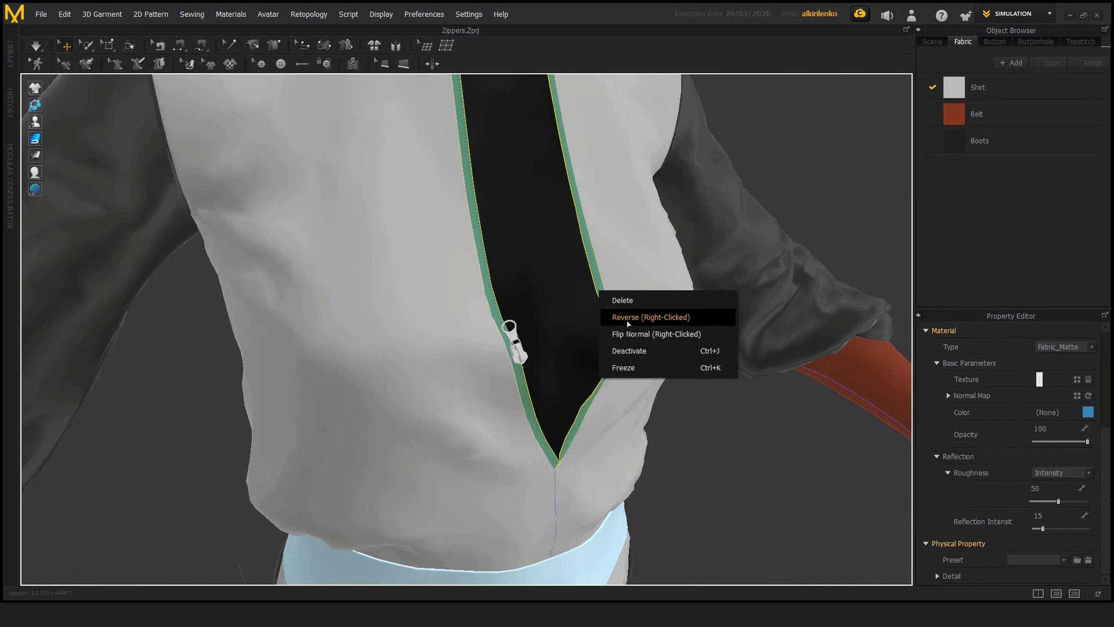
click(664, 318)
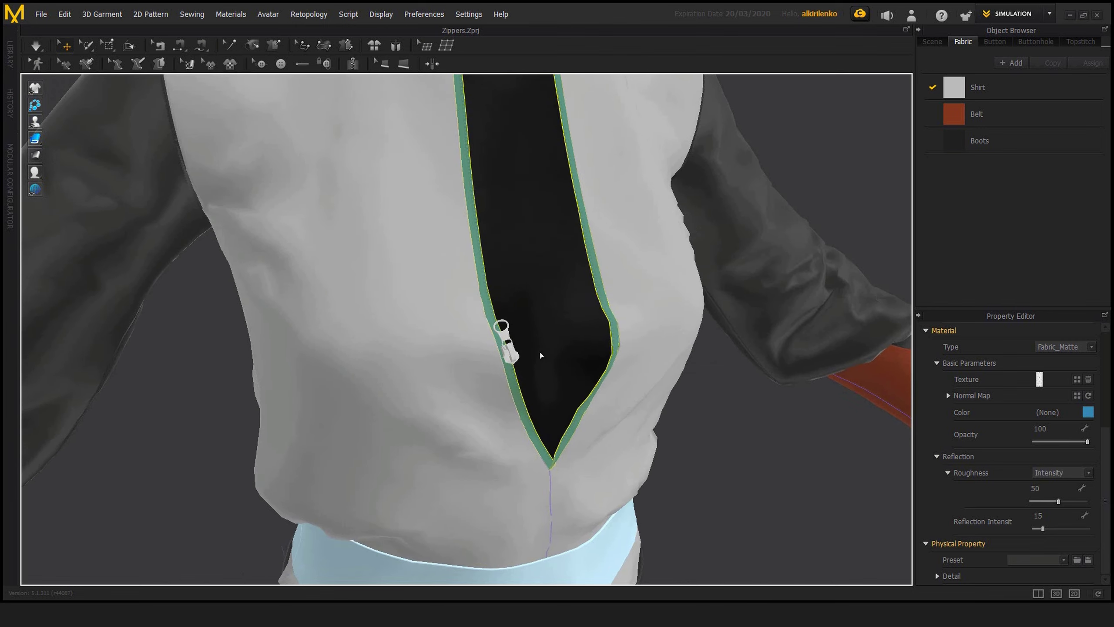
right_drag(541, 356, 731, 416)
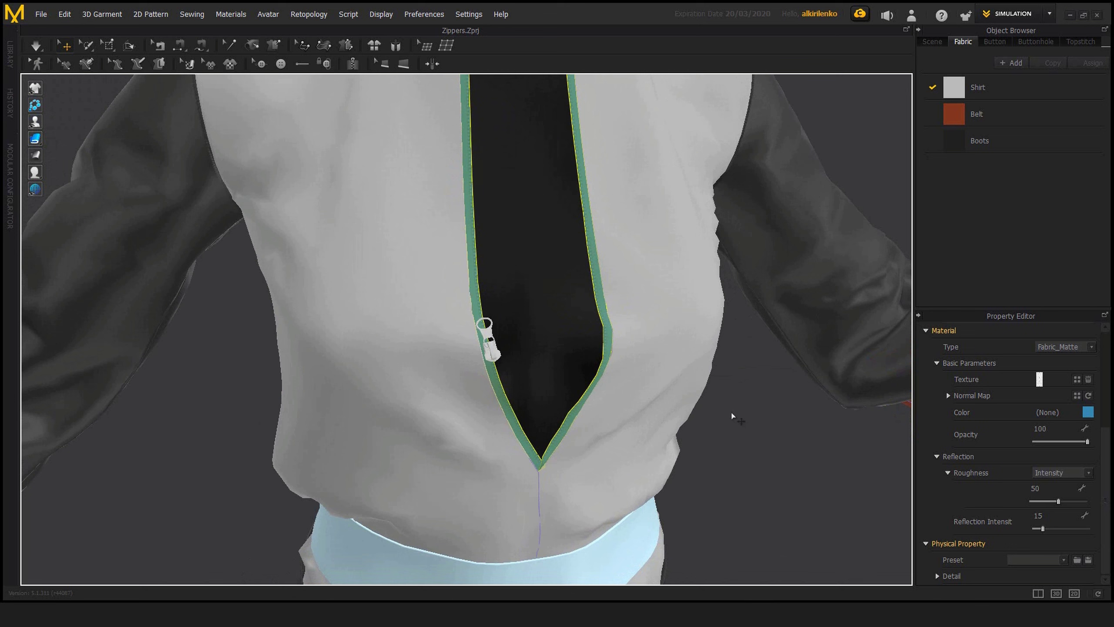
Step: Turn off Reverse Zip Direction for the slider, and reverse the zipper itself with Reverse (Right-Clicked)
click(490, 351)
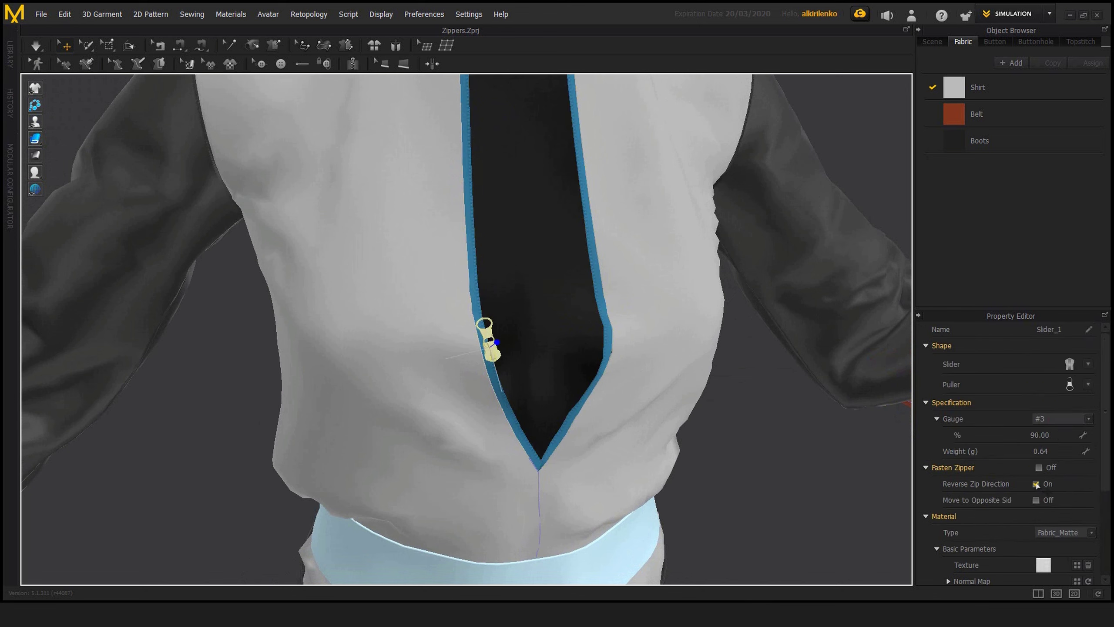
click(1036, 484)
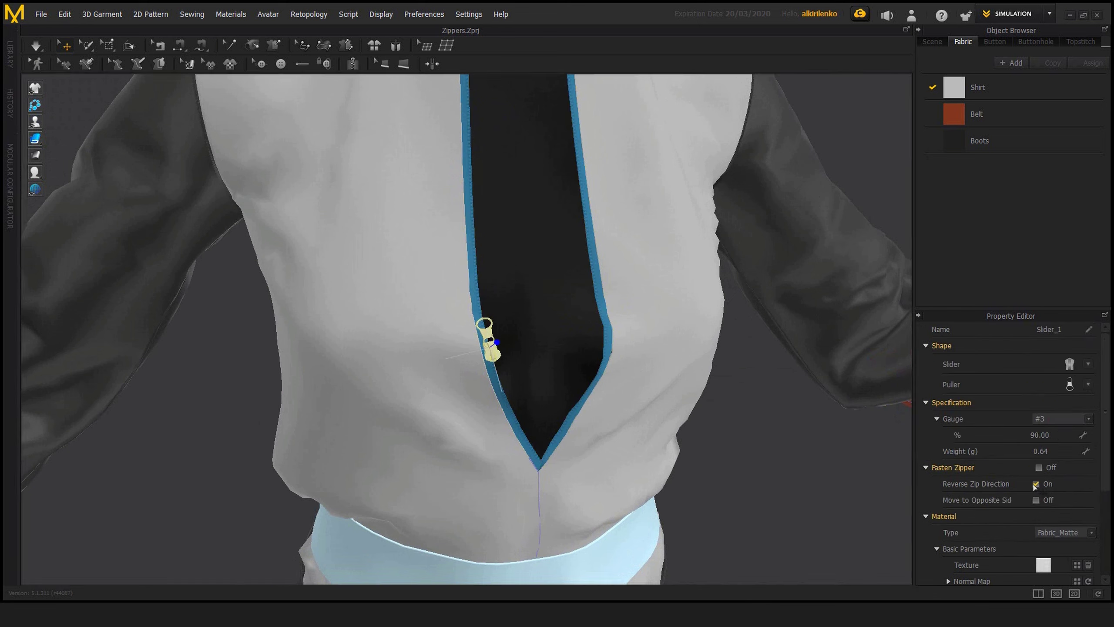
click(475, 261)
right_click(473, 260)
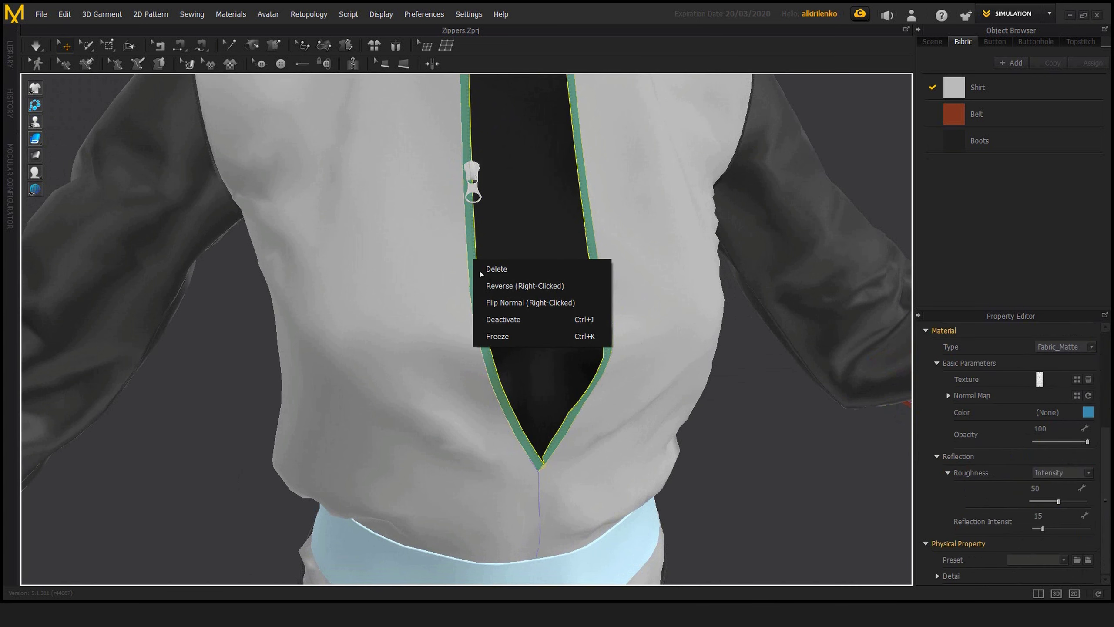
click(517, 286)
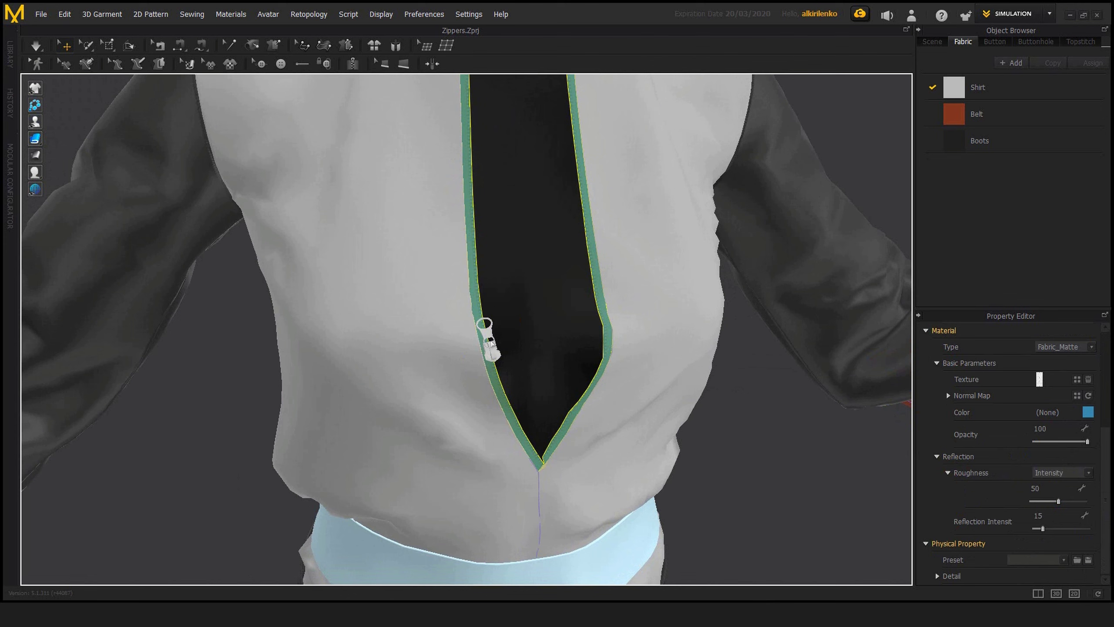
Step: Select the slider and review its material properties, including type, texture, color, opacity and reflection
click(490, 335)
scroll(1107, 473, down, 5)
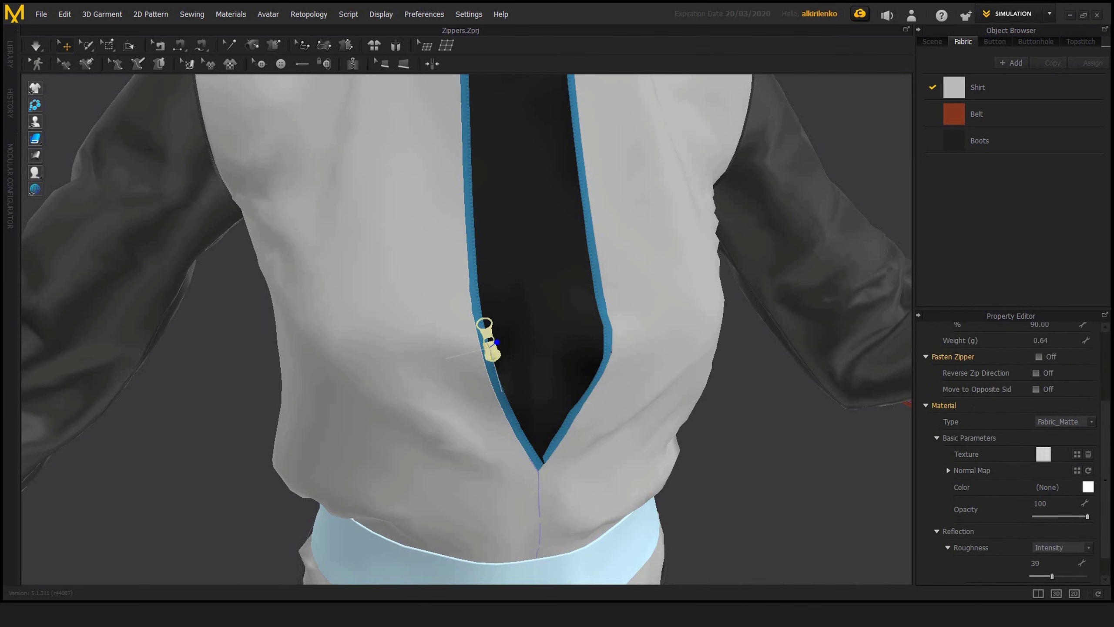
scroll(1017, 557, down, 1)
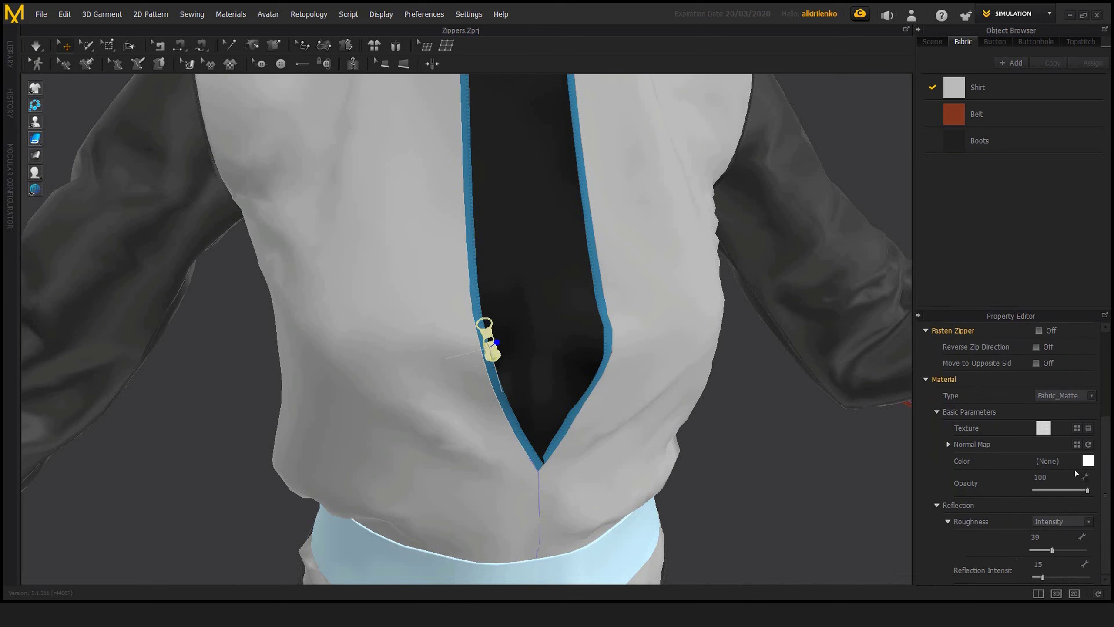
scroll(1105, 481, up, 1)
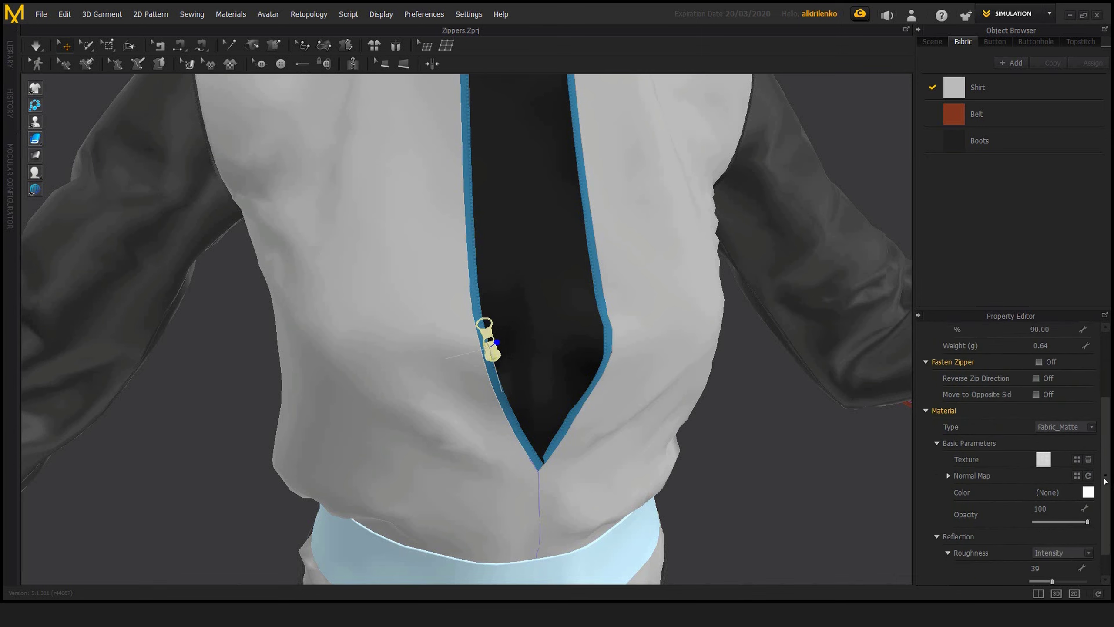
scroll(1105, 482, up, 3)
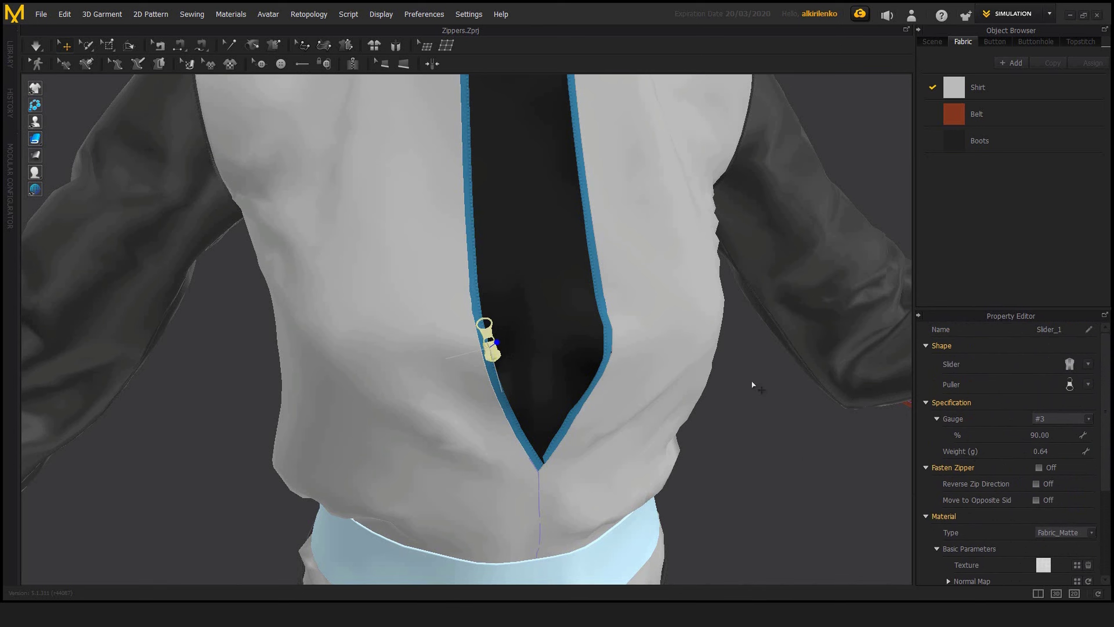
Step: Try moving the slider off the zipper tape into the space in front of the shirt, checking it from both sides
right_drag(518, 365, 514, 403)
drag(507, 397, 511, 362)
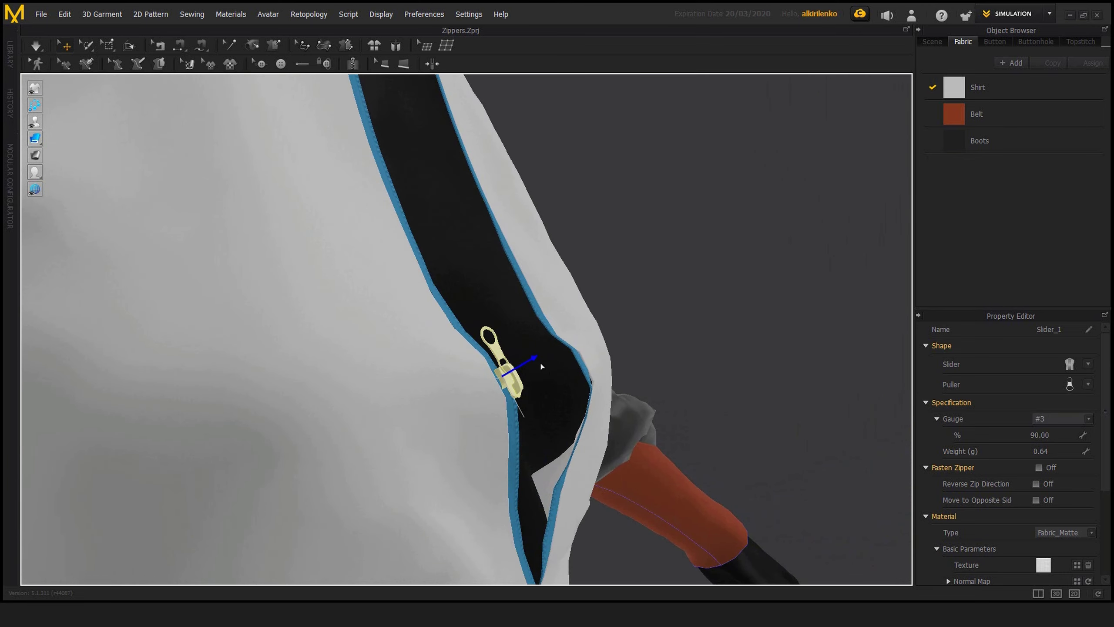
drag(566, 354, 666, 306)
right_drag(667, 307, 514, 362)
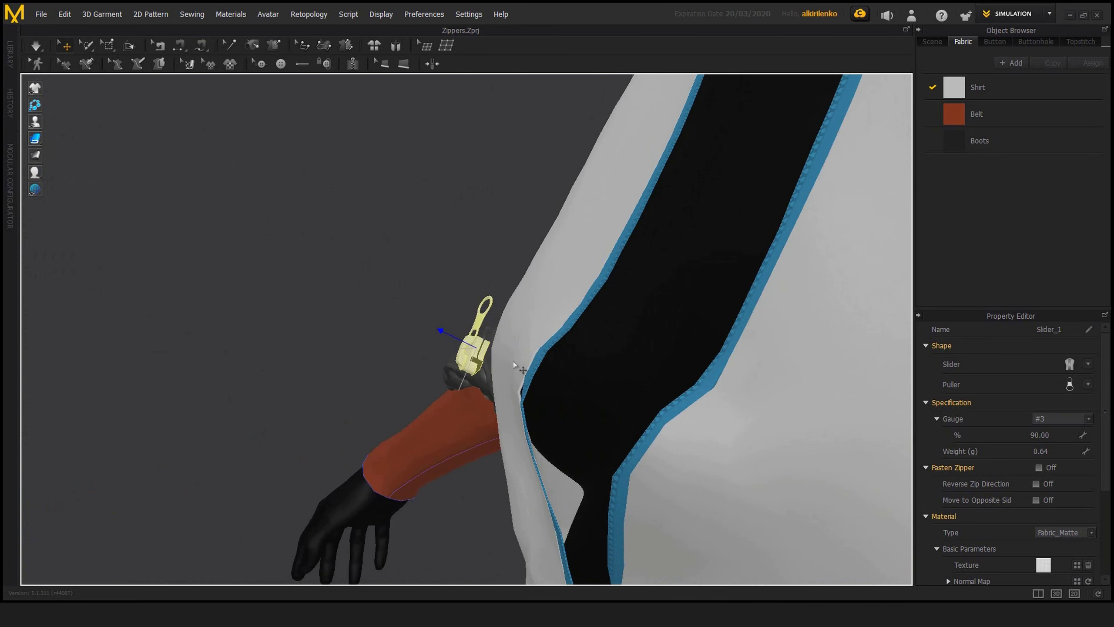
right_drag(562, 330, 499, 375)
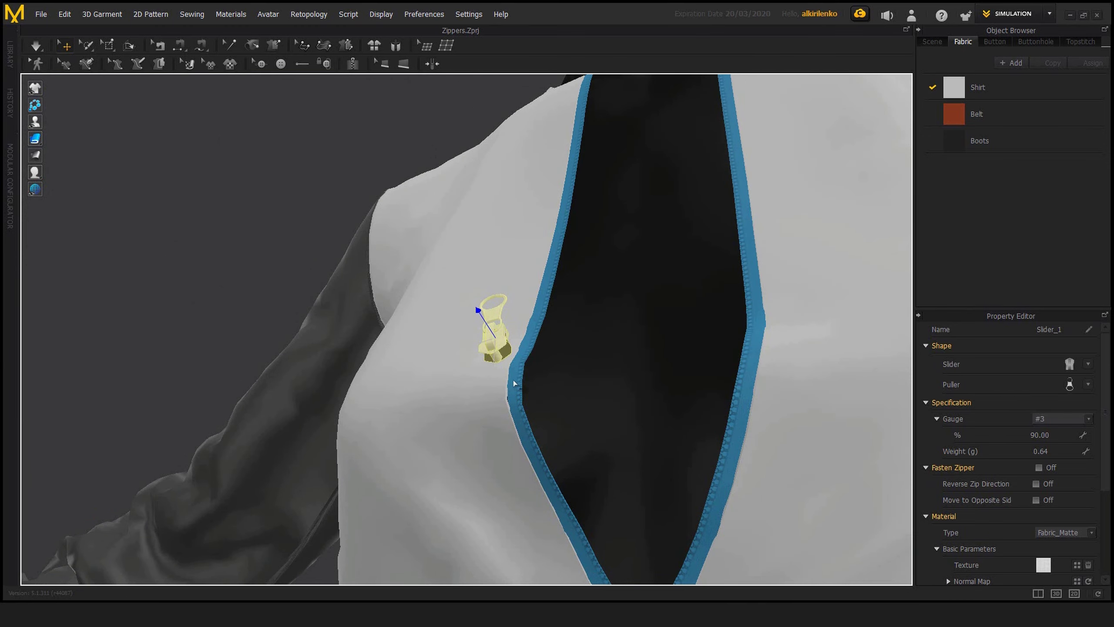
right_drag(500, 390, 527, 385)
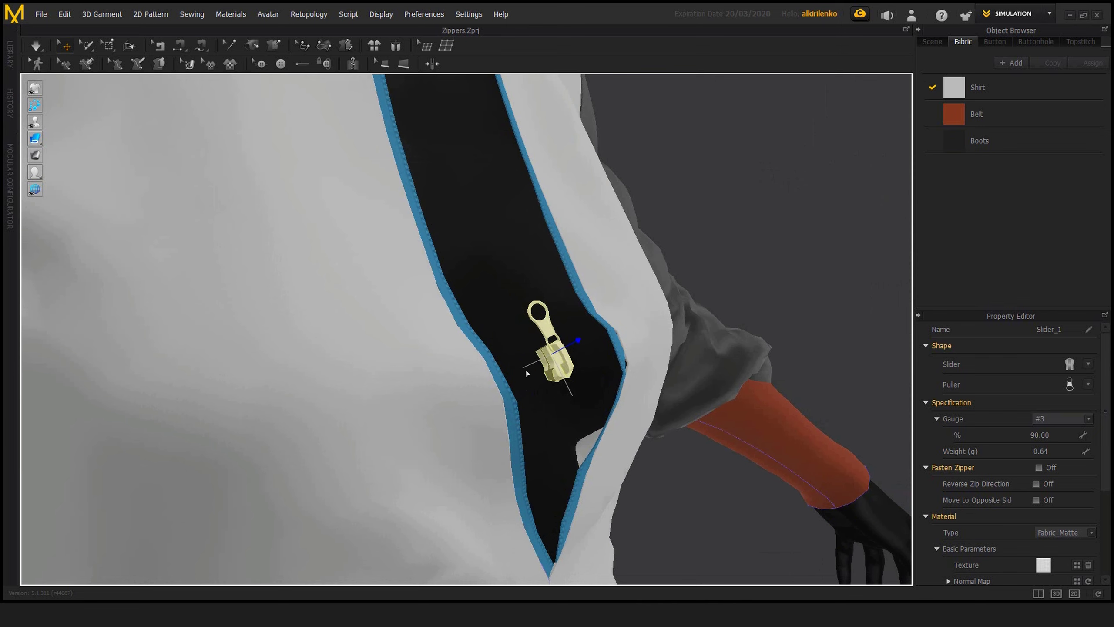
right_drag(527, 373, 371, 390)
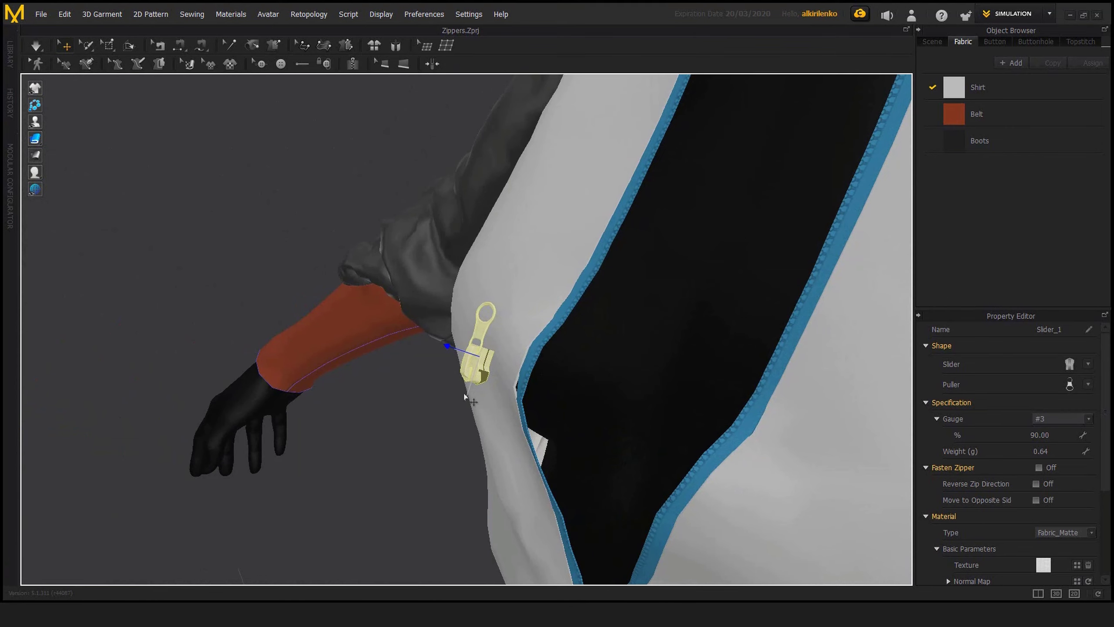
right_drag(472, 401, 647, 341)
Step: Run short simulations of the garment and inspect how the displaced slider behaves around the front opening
key(space)
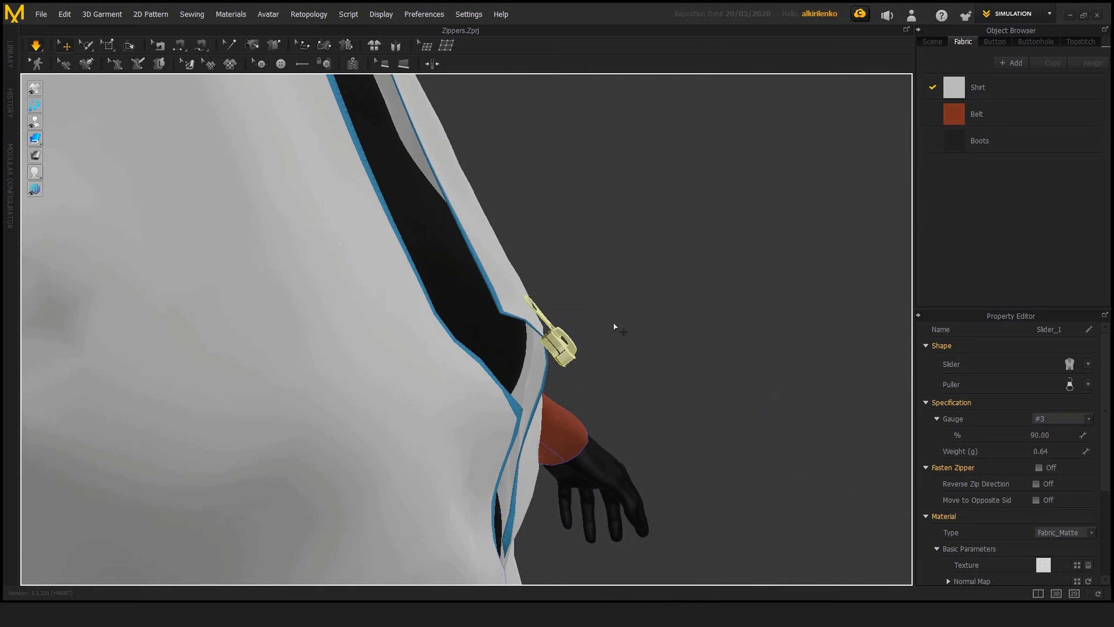
key(space)
right_drag(656, 333, 452, 338)
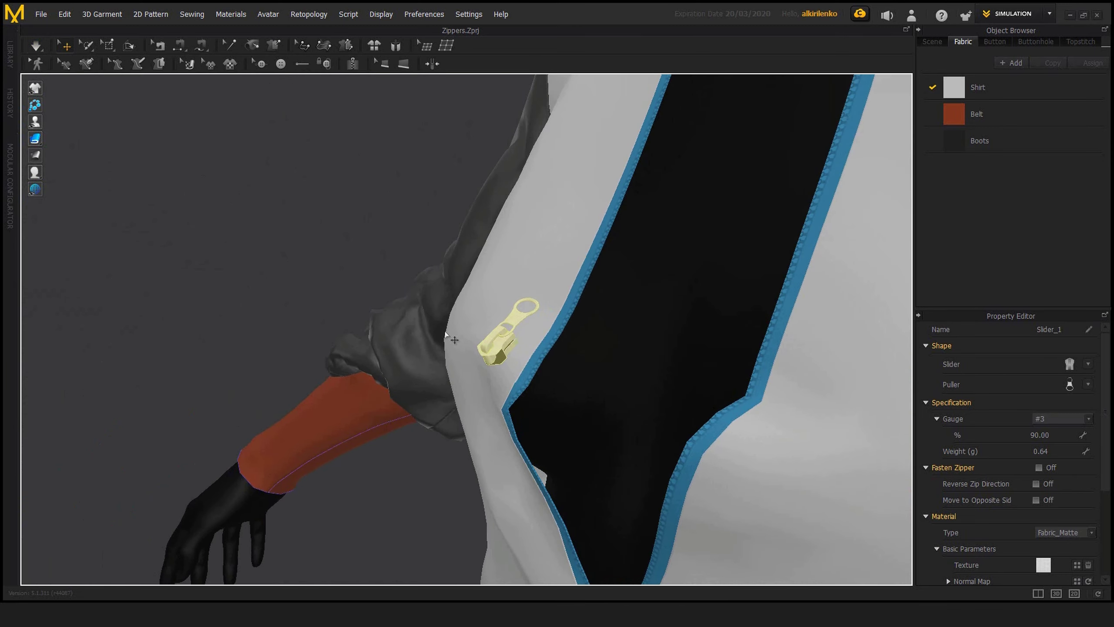
key(space)
right_drag(544, 350, 488, 343)
key(space)
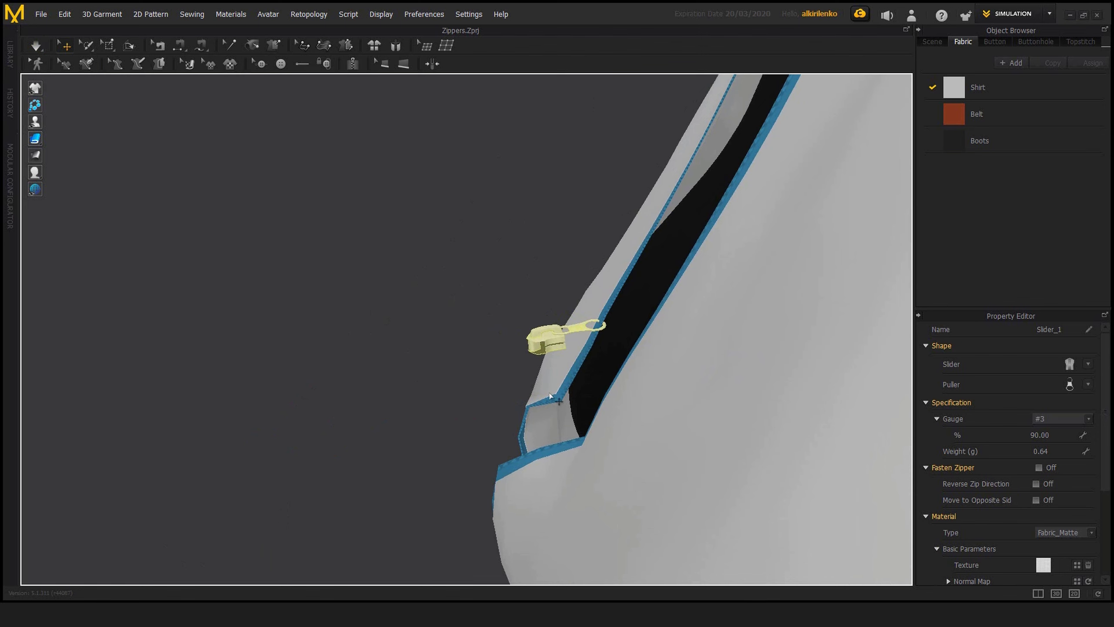
right_drag(462, 350, 491, 314)
drag(490, 314, 499, 372)
right_drag(657, 245, 496, 382)
Step: Flip the slider's normal and inspect its orientation beside the open zipper
right_click(507, 382)
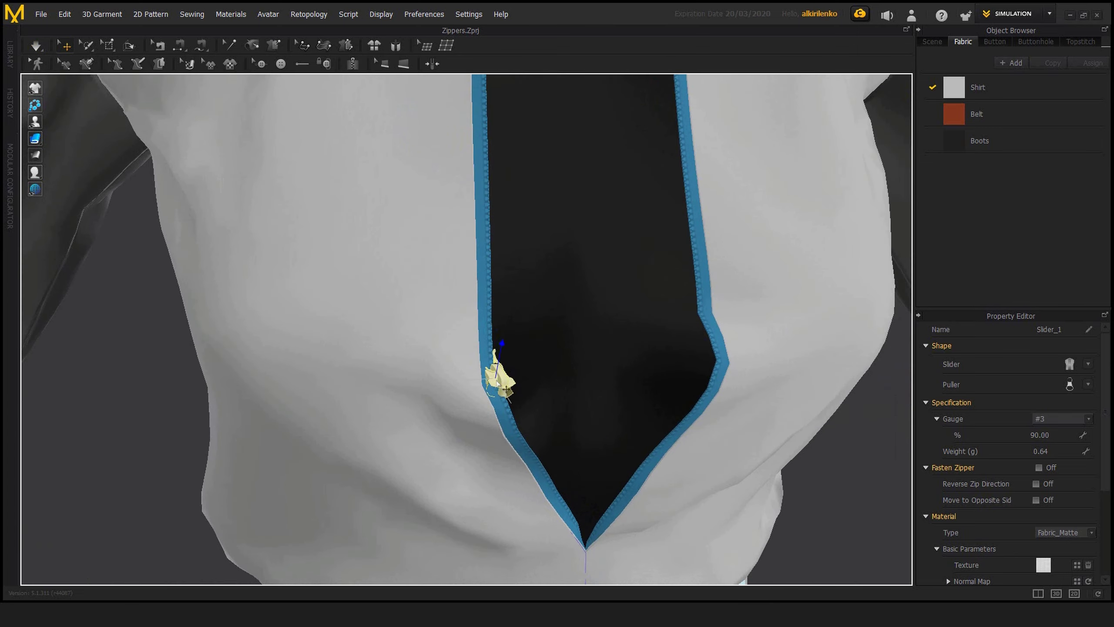
right_click(502, 384)
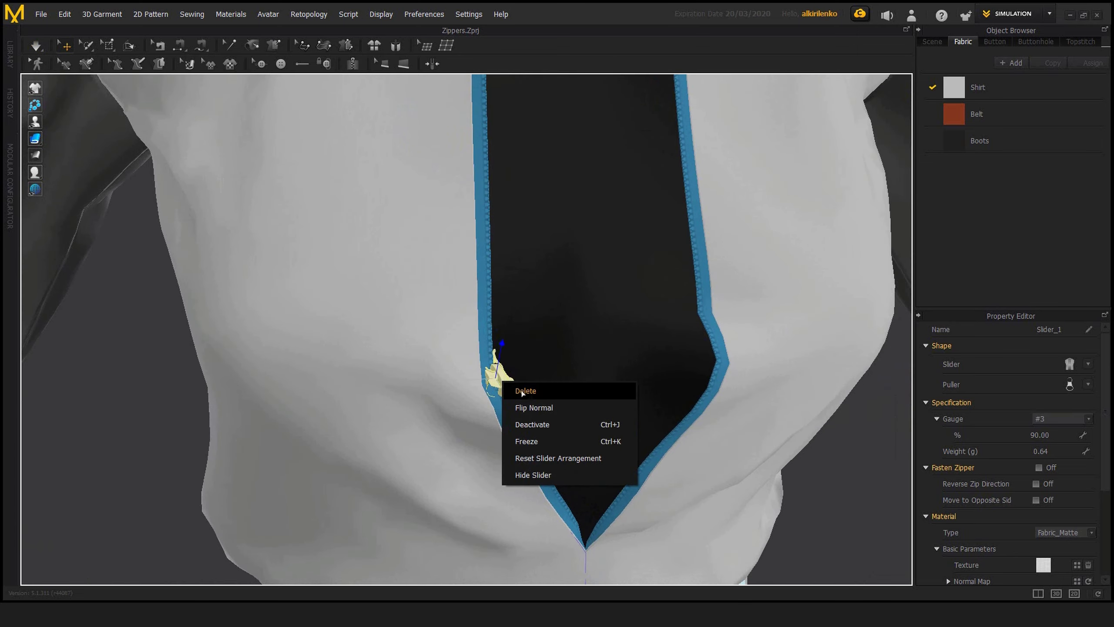
click(552, 408)
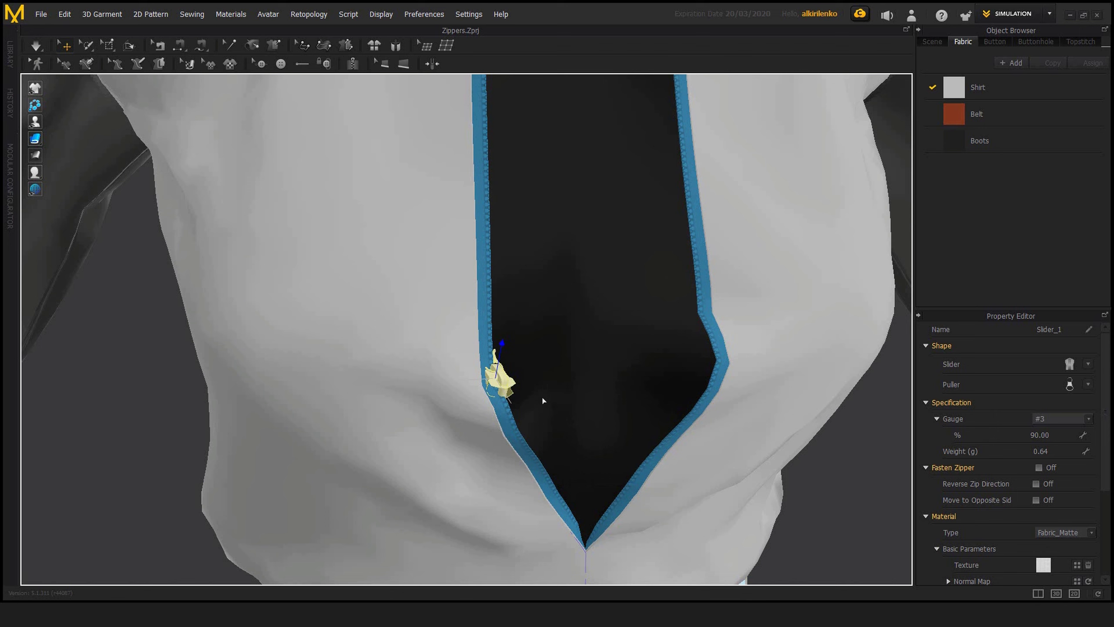
key(space)
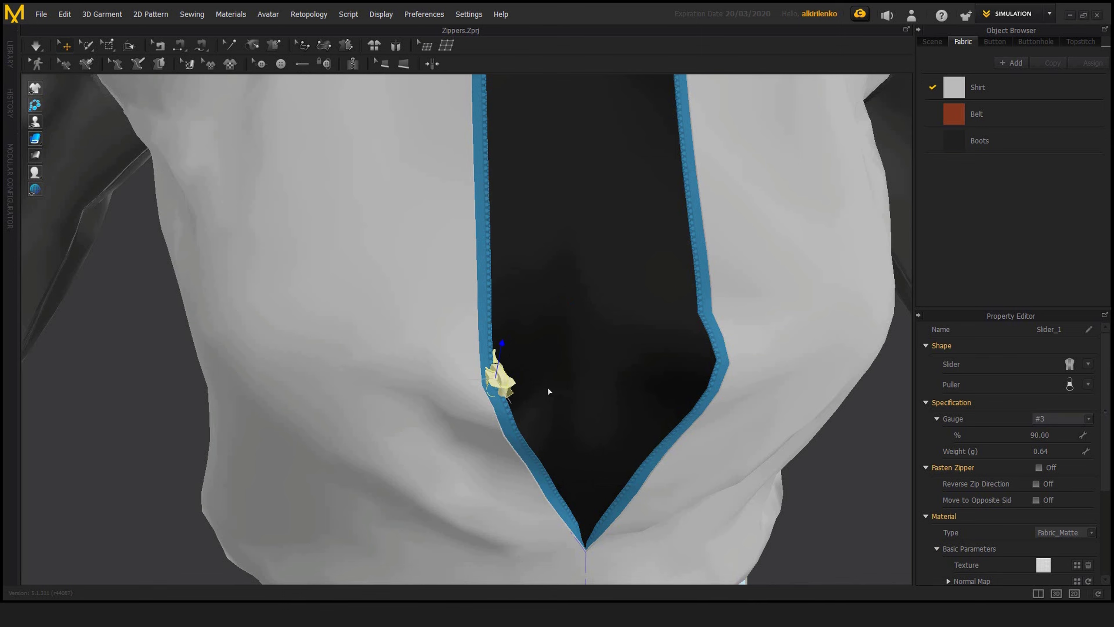
right_drag(447, 378, 535, 393)
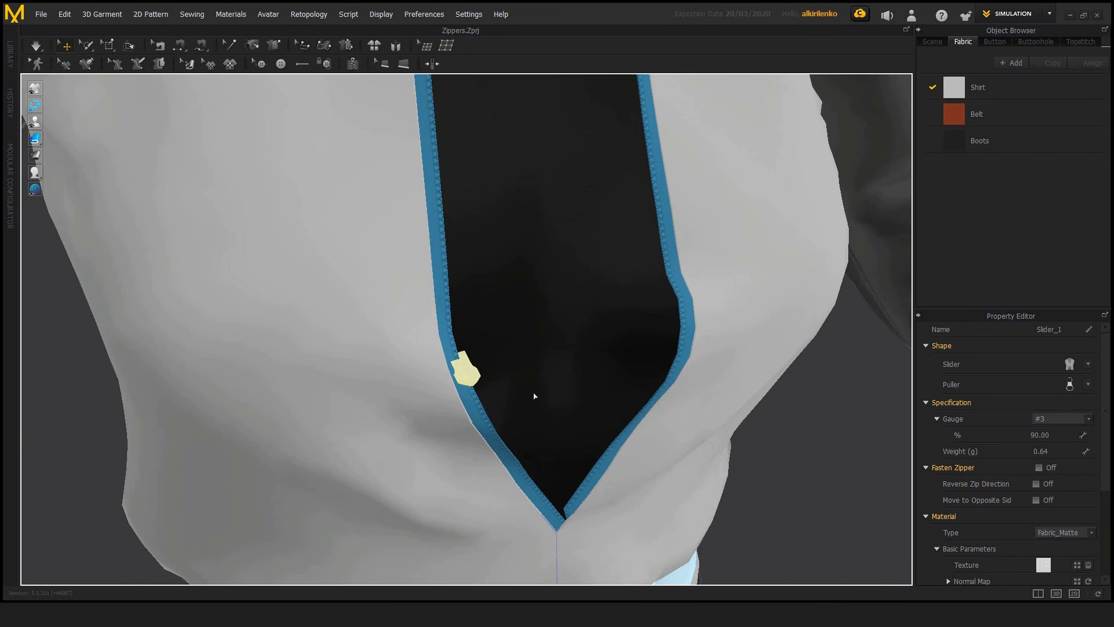
Step: Restore the slider's placement with Reset Slider Arrangement, then shift it off the tape and reset it again
right_click(465, 372)
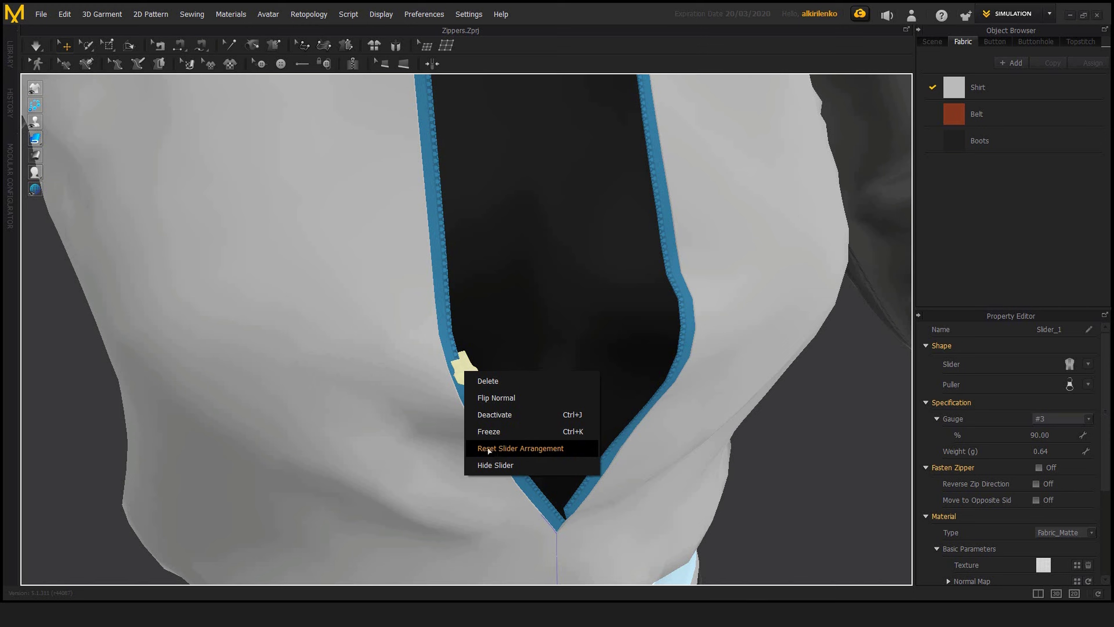
click(526, 448)
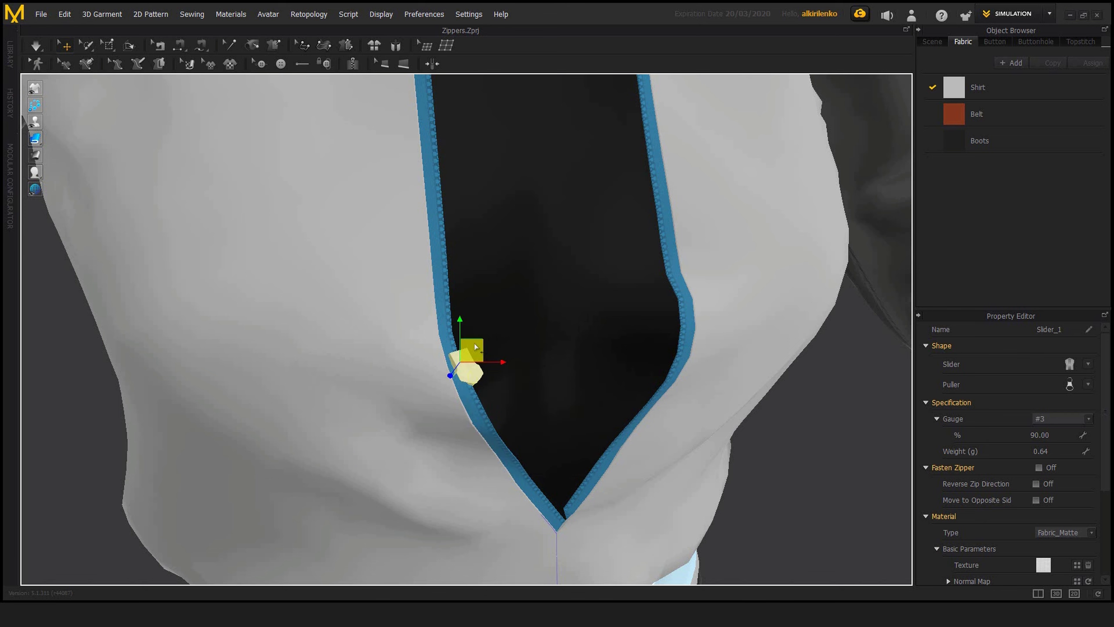
scroll(548, 385, up, 2)
right_drag(547, 384, 525, 381)
right_click(509, 374)
click(526, 447)
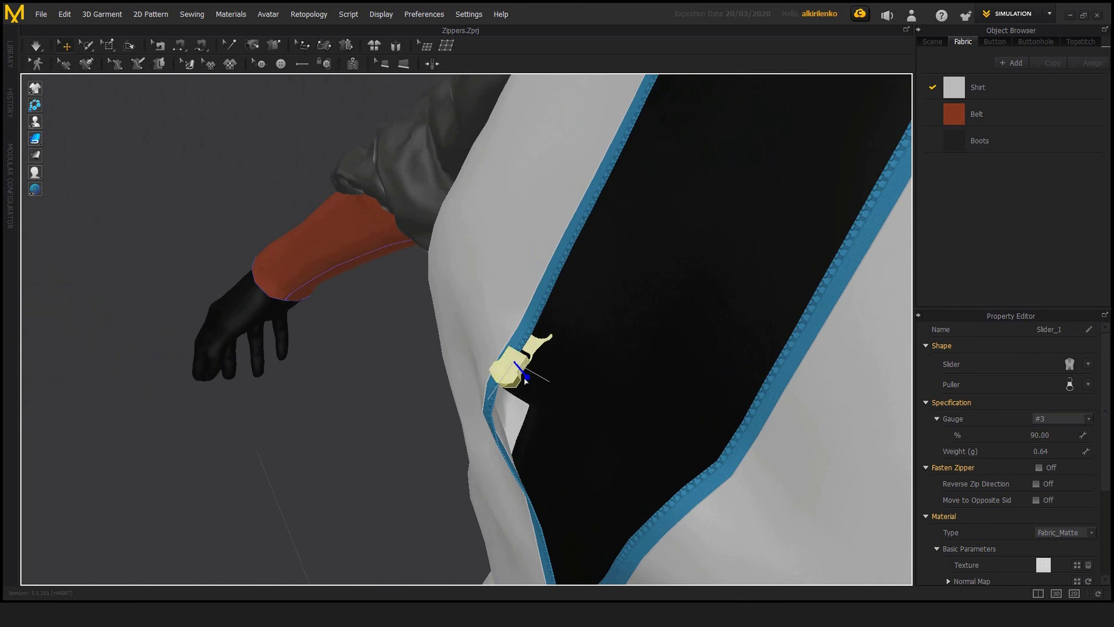
right_click(487, 342)
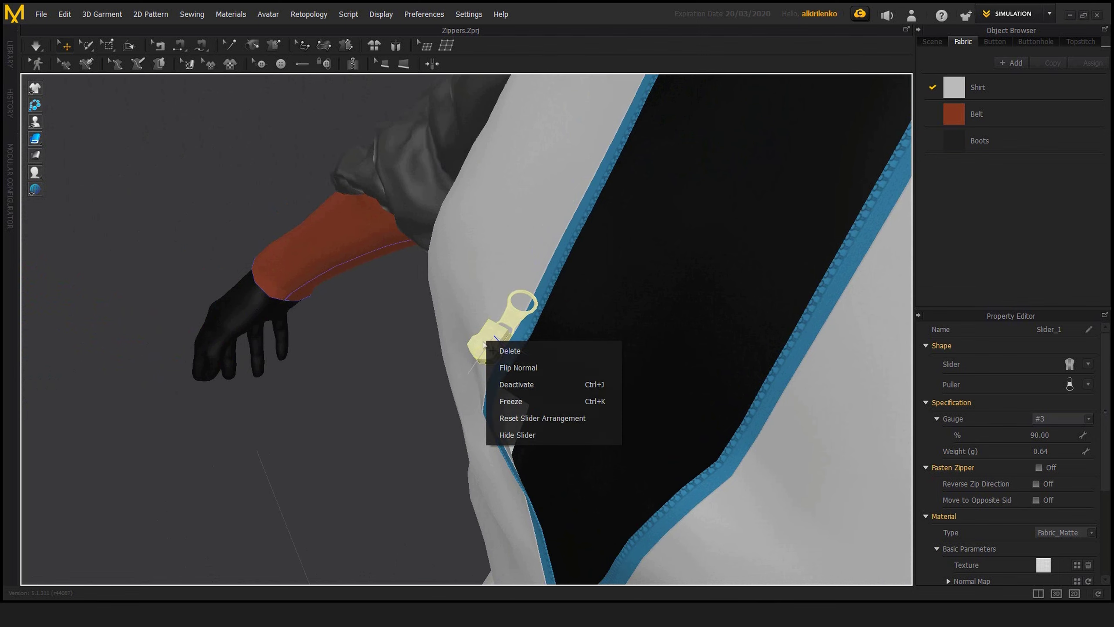
click(535, 418)
right_drag(557, 418, 483, 368)
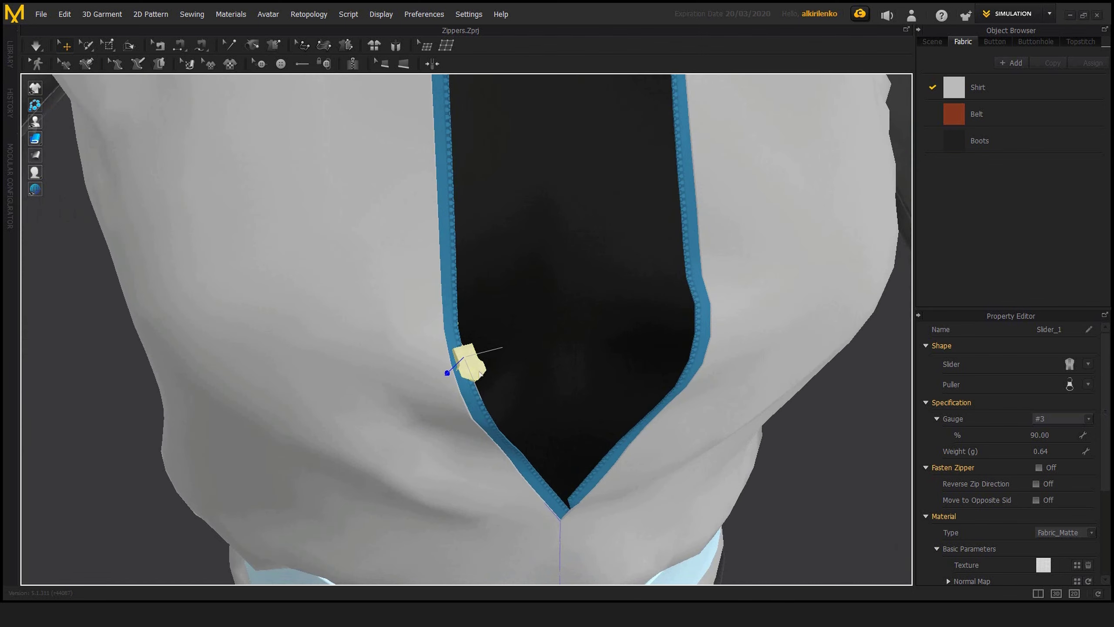
Step: Hide the slider body so that only the puller remains on the zipper
right_click(480, 373)
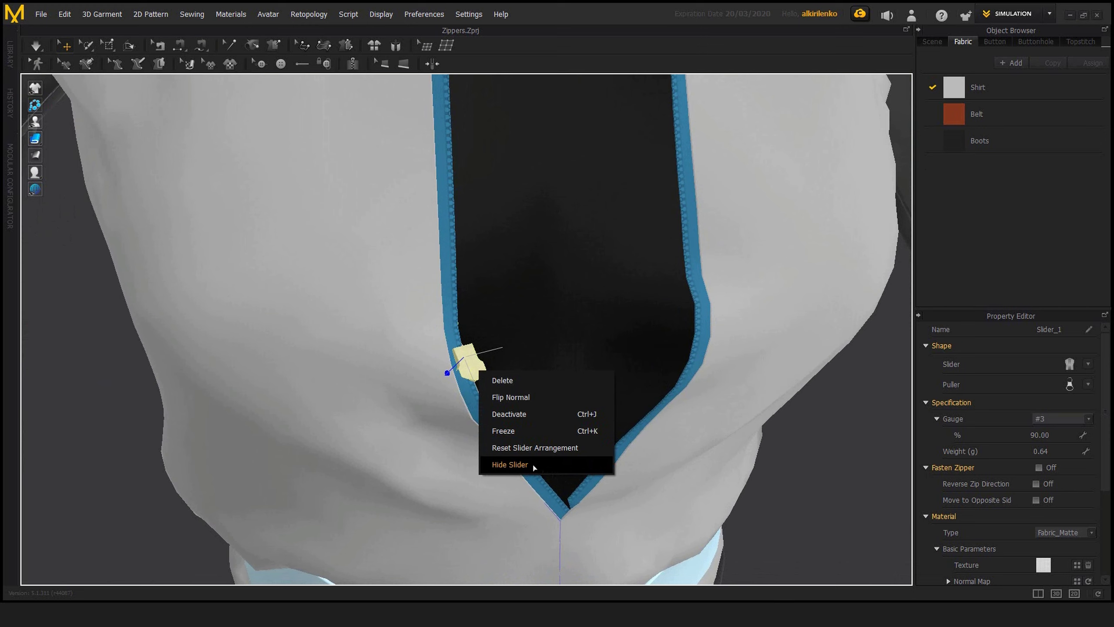
click(556, 469)
right_drag(557, 469, 502, 365)
click(526, 397)
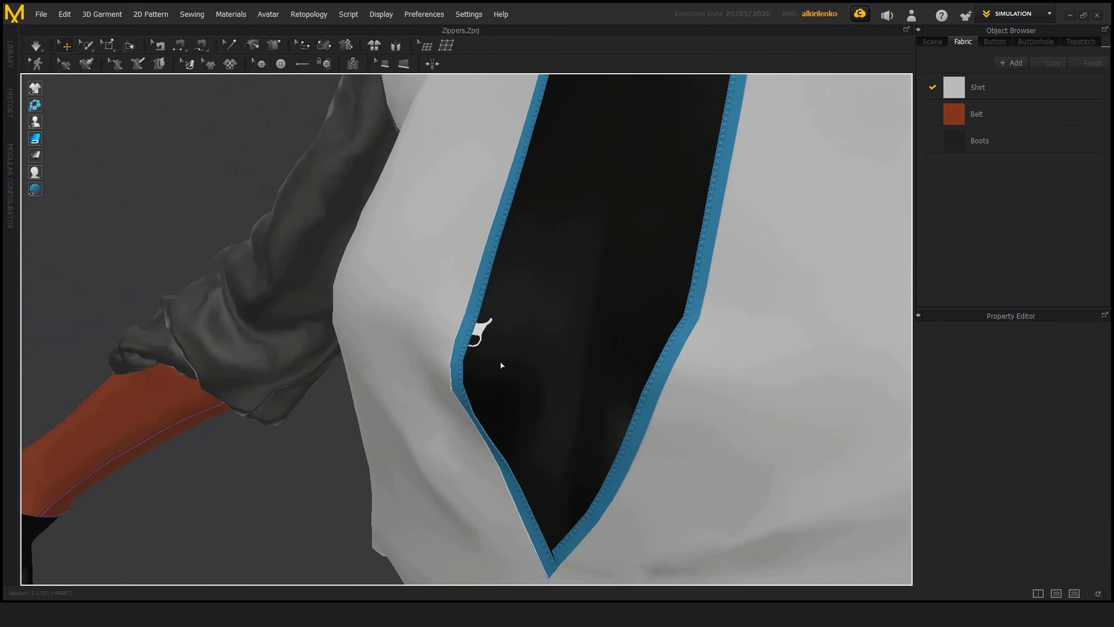
Step: Show the hidden slider body again together with its puller on the shirt's open zipper
click(481, 335)
right_click(482, 335)
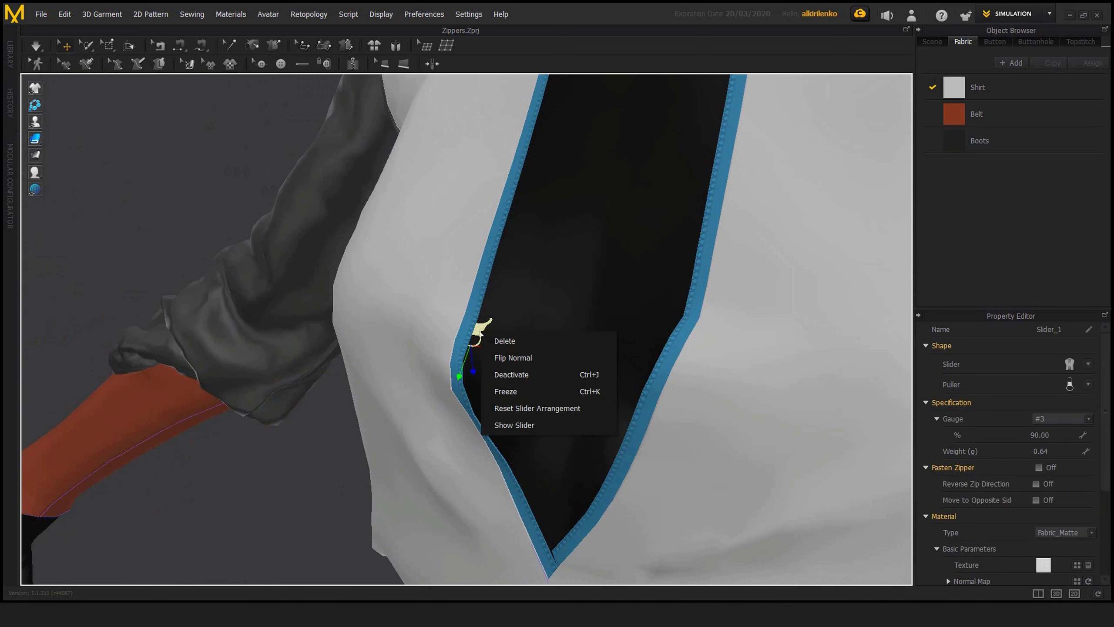
click(474, 343)
right_drag(474, 342, 499, 339)
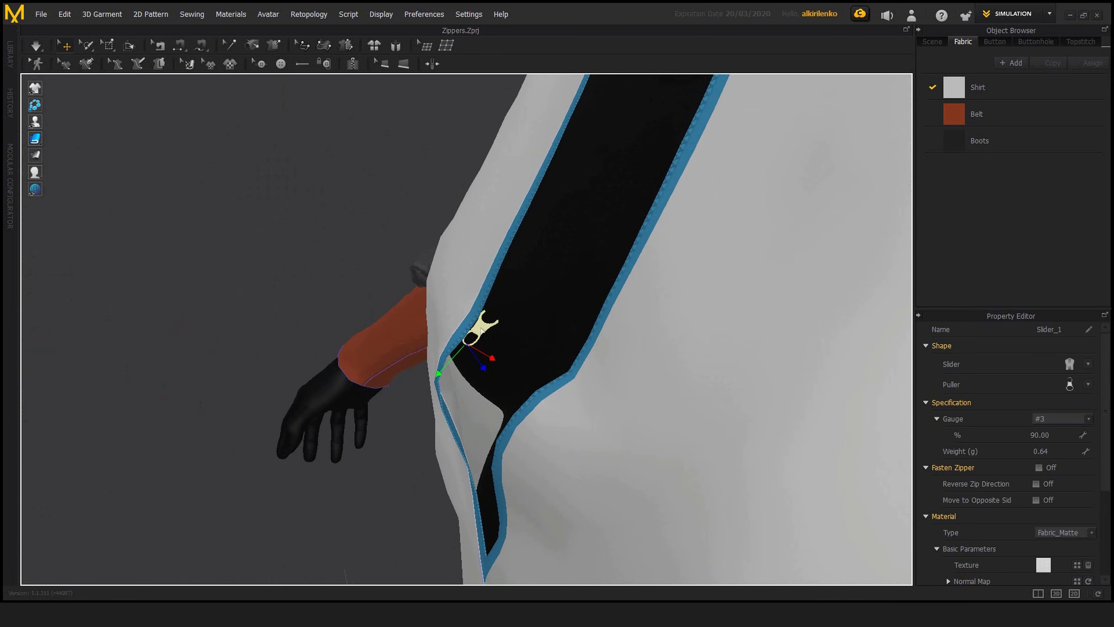
right_click(482, 330)
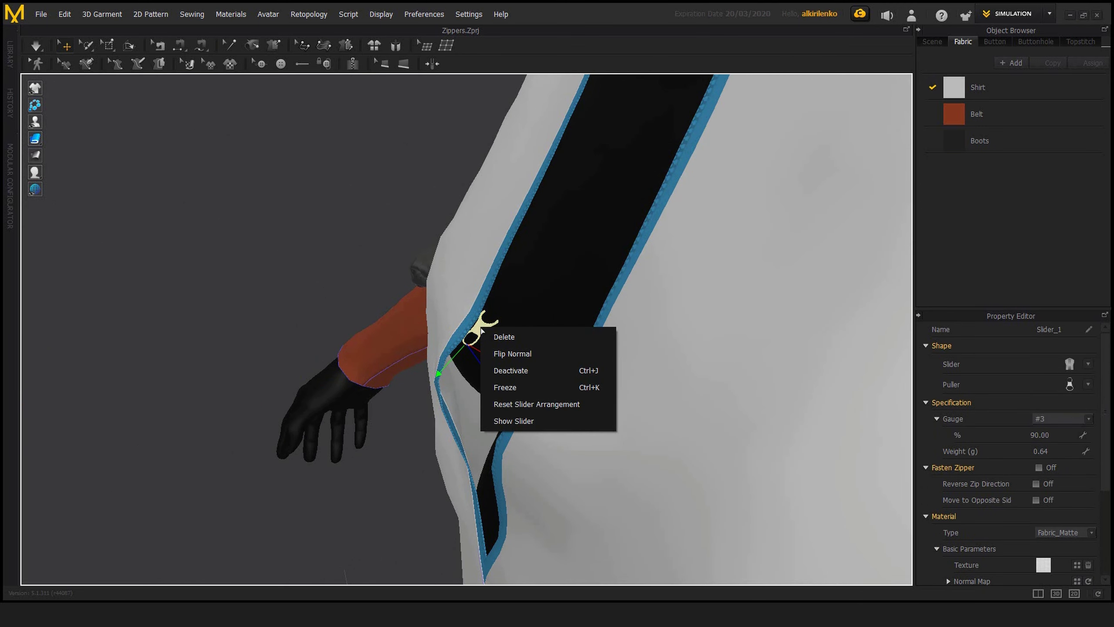
click(512, 425)
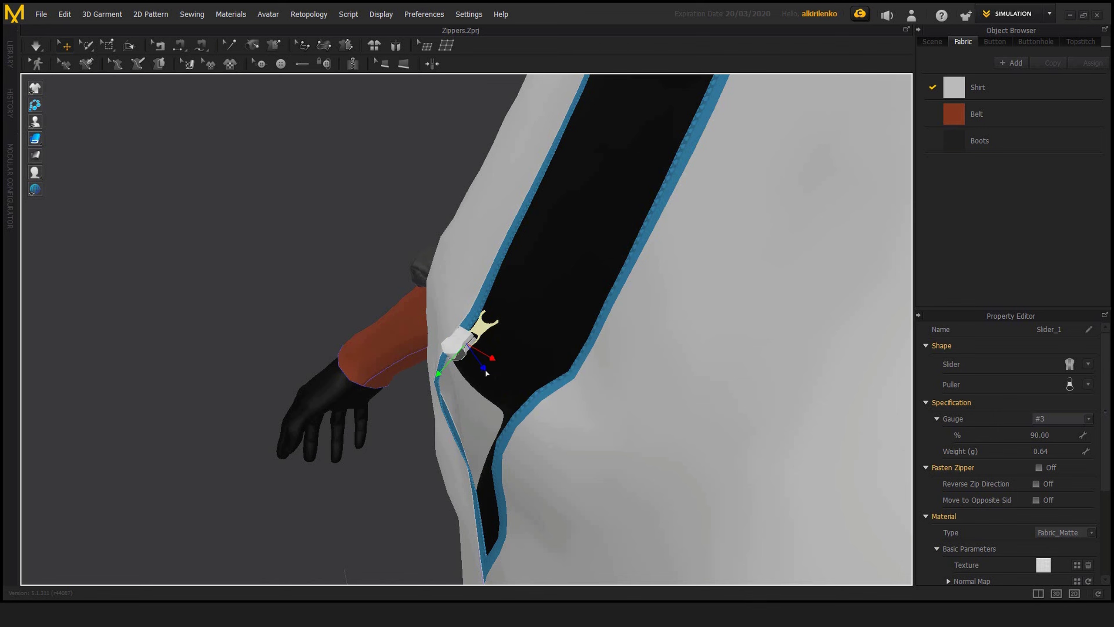
Step: Flip the normal of the zipper tape on the slider's side of the front opening and inspect the slider up close
right_drag(426, 381, 462, 341)
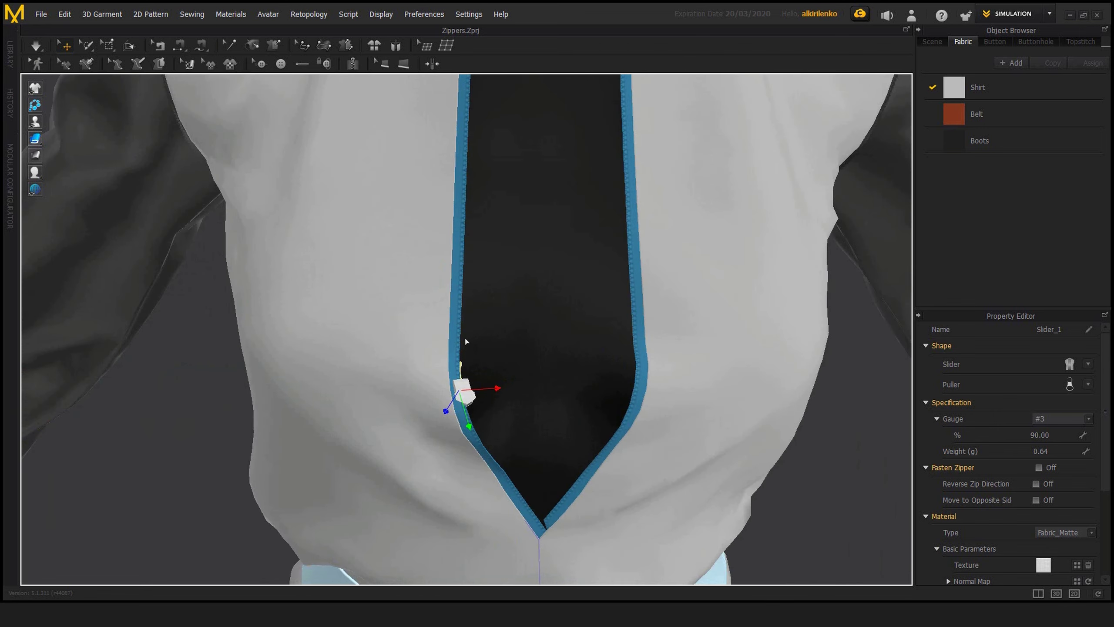
click(458, 338)
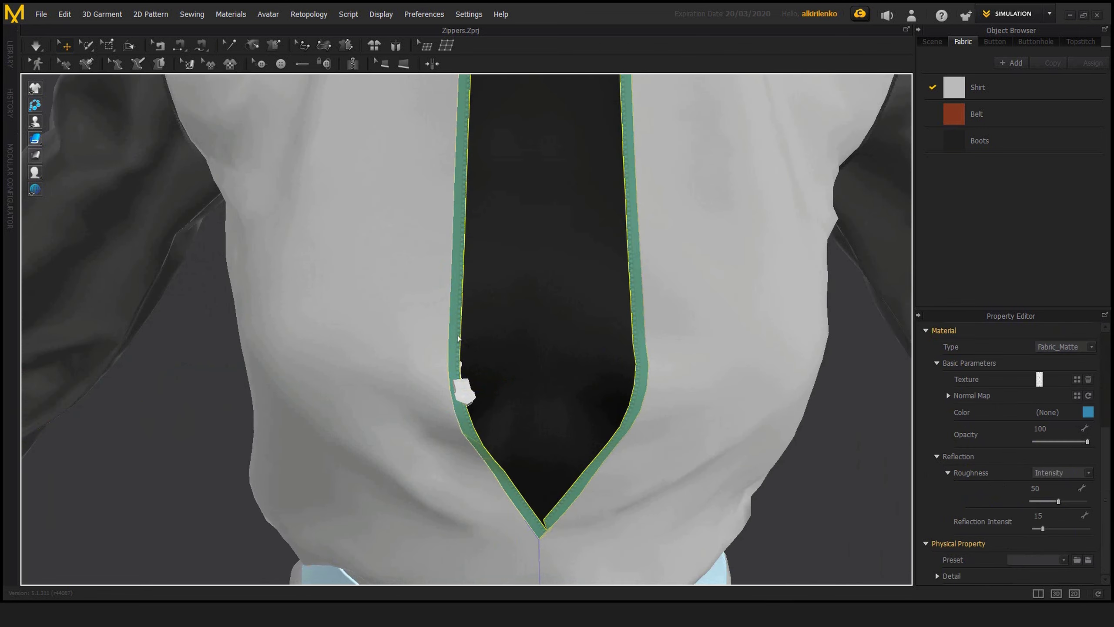
right_drag(455, 359, 493, 357)
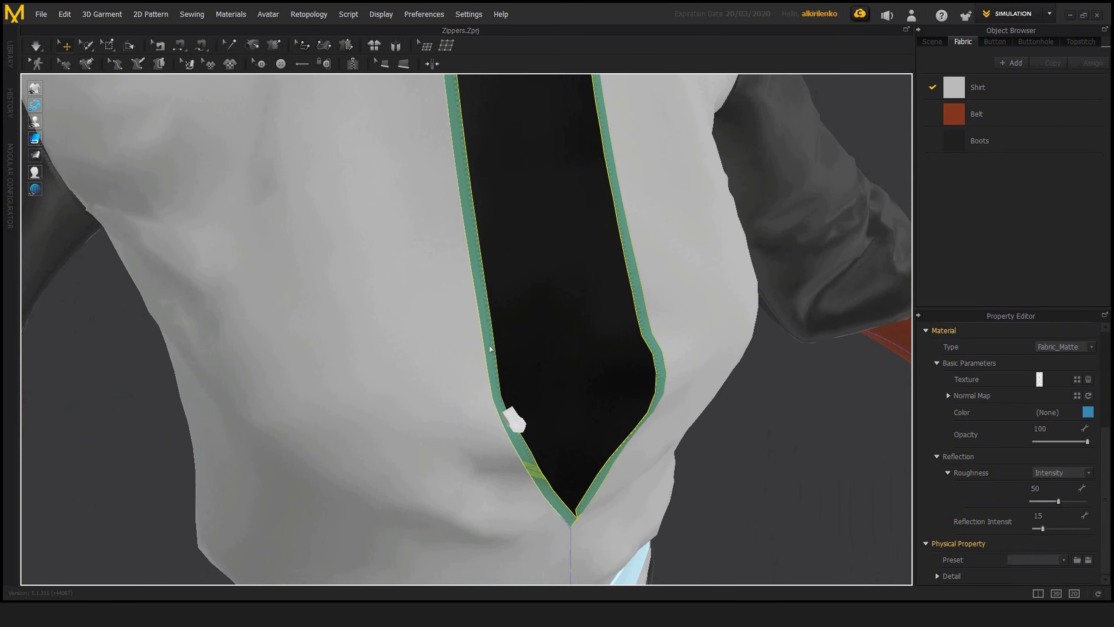
right_click(491, 348)
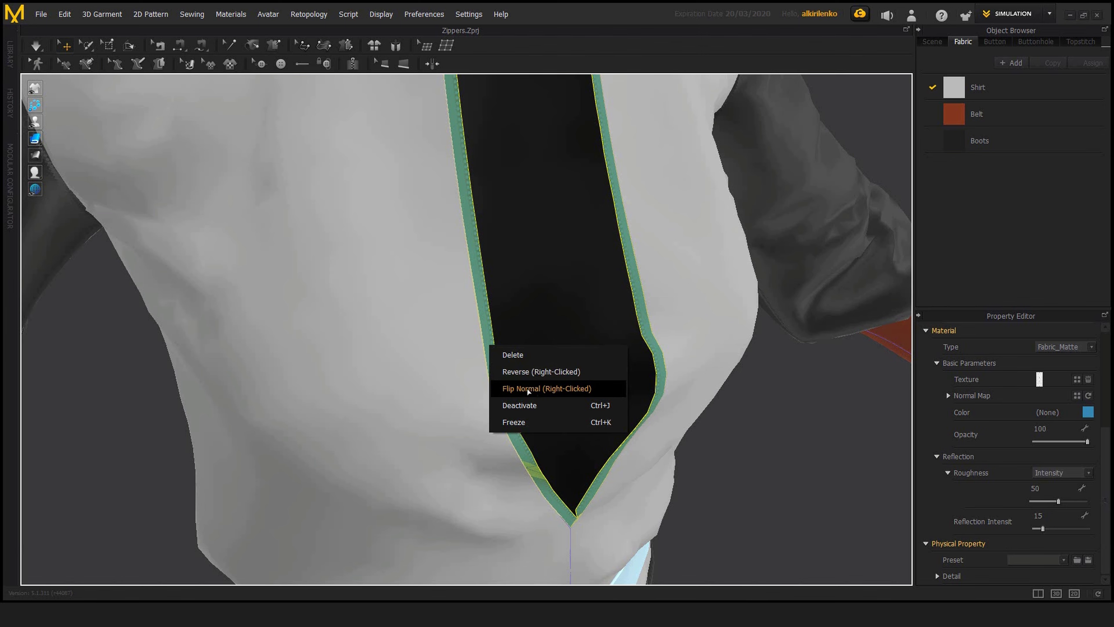
click(543, 389)
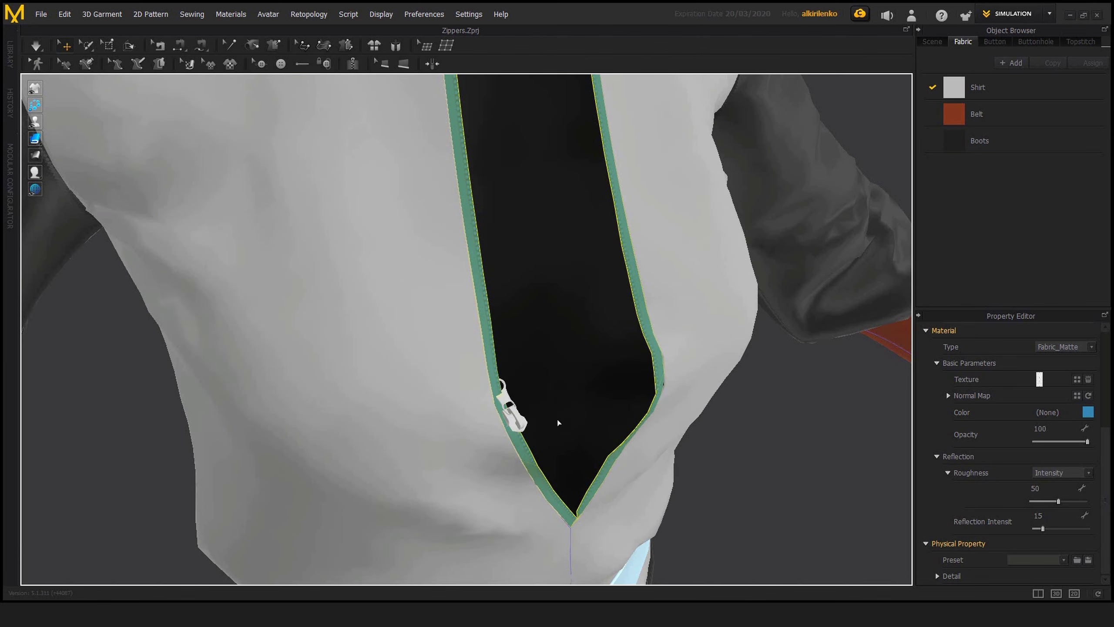
scroll(557, 422, up, 6)
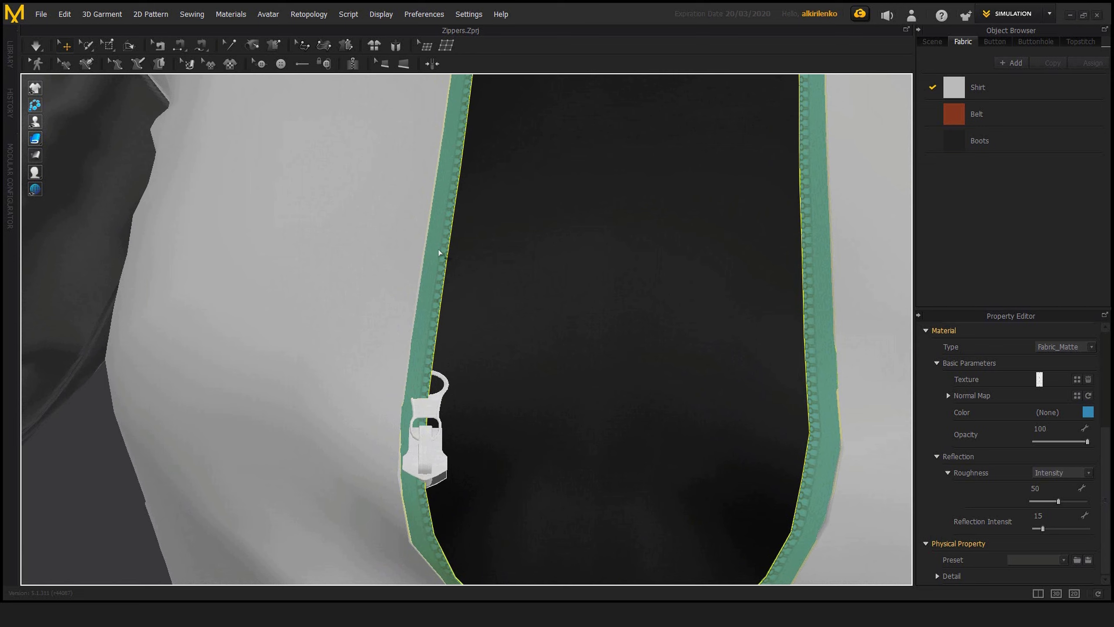
right_click(421, 361)
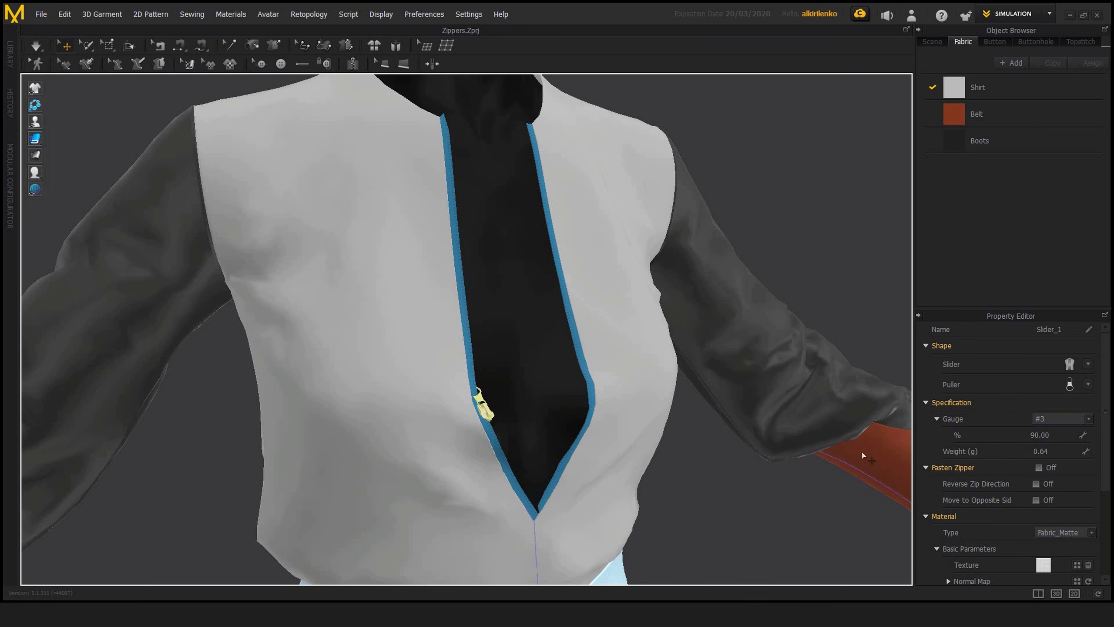
Step: Turn on Fasten Zipper for the slider and simulate the garment briefly to close the front opening
drag(1103, 455, 1104, 456)
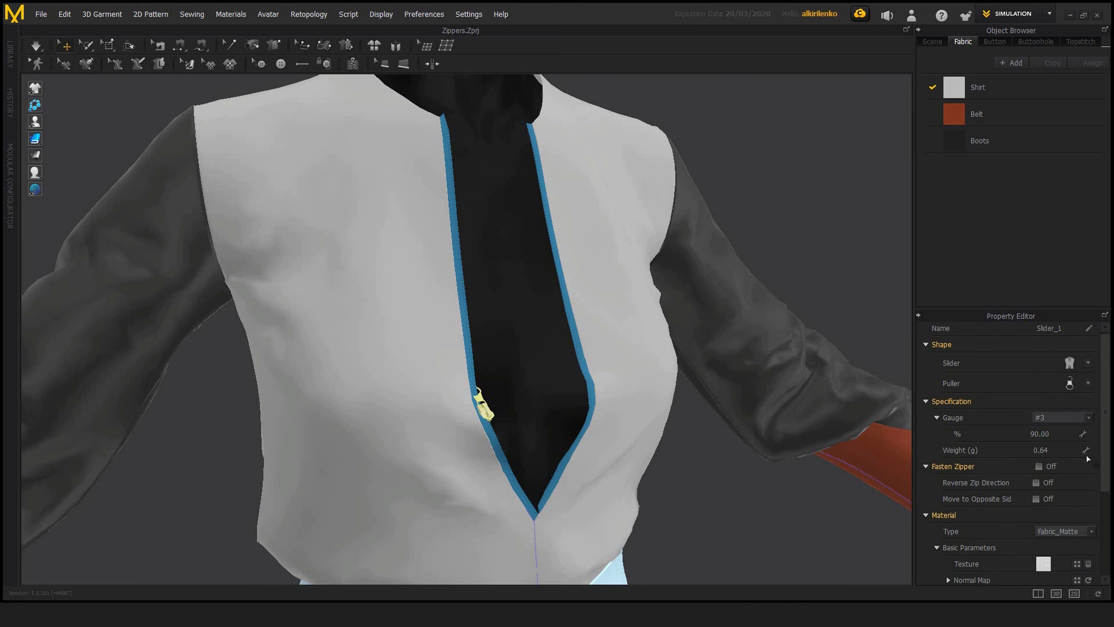
click(1039, 466)
key(space)
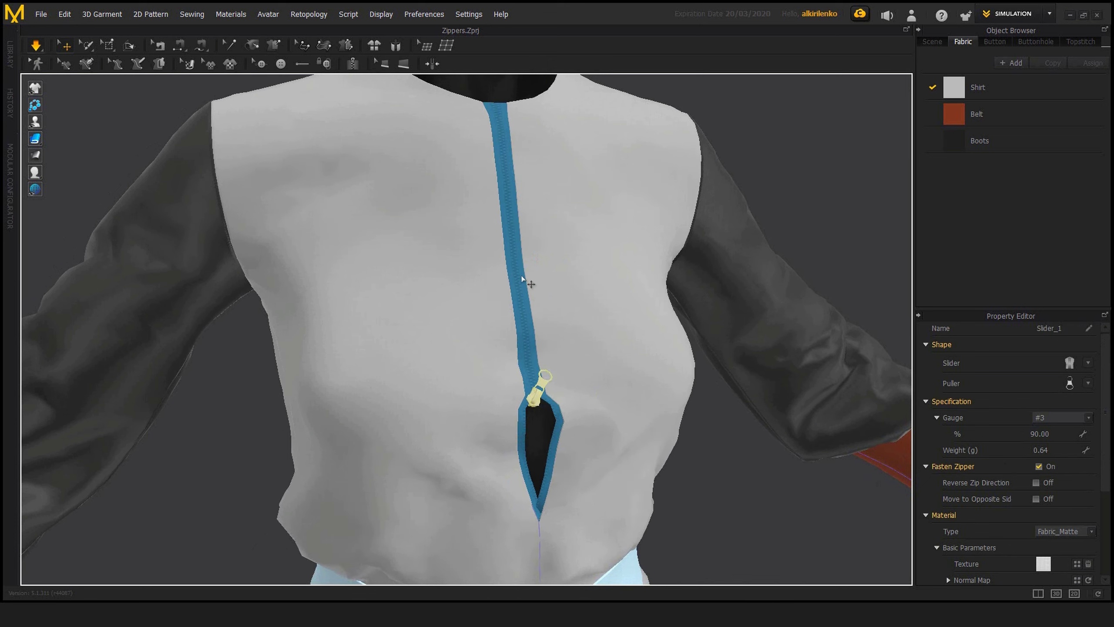
key(space)
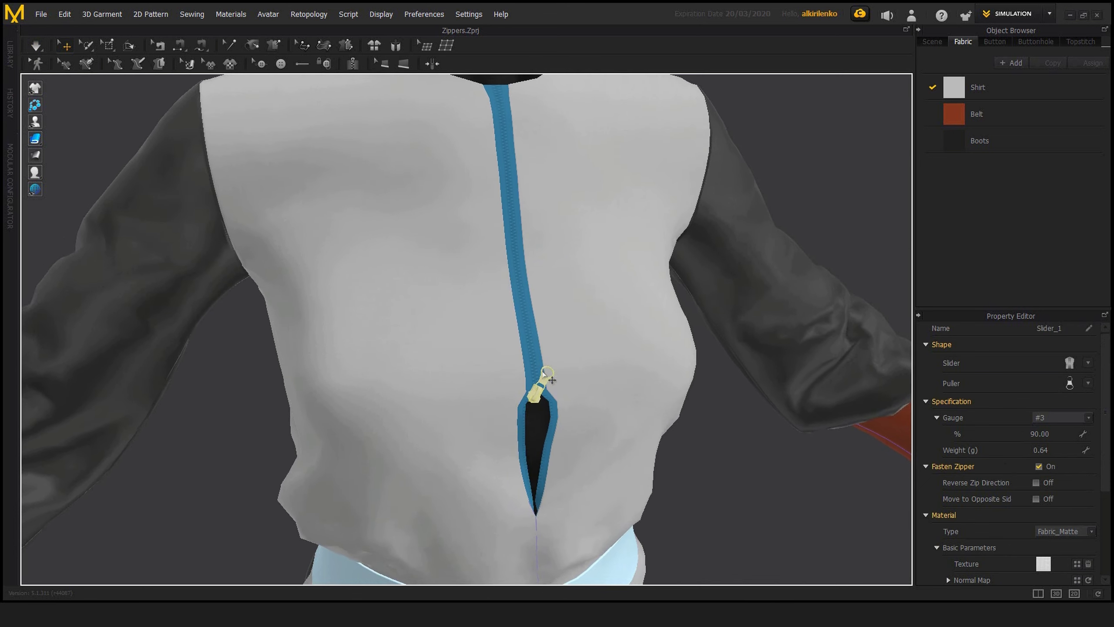
Step: Reverse the zipper tape on one side of the front opening and inspect the zipper around its lower gap
click(534, 347)
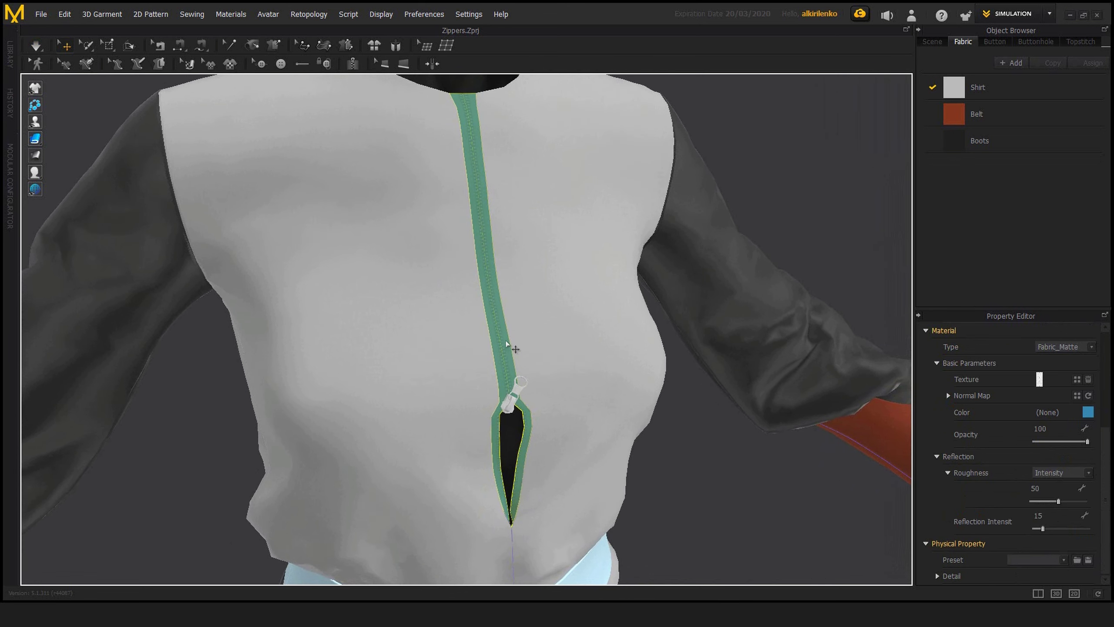
right_click(506, 351)
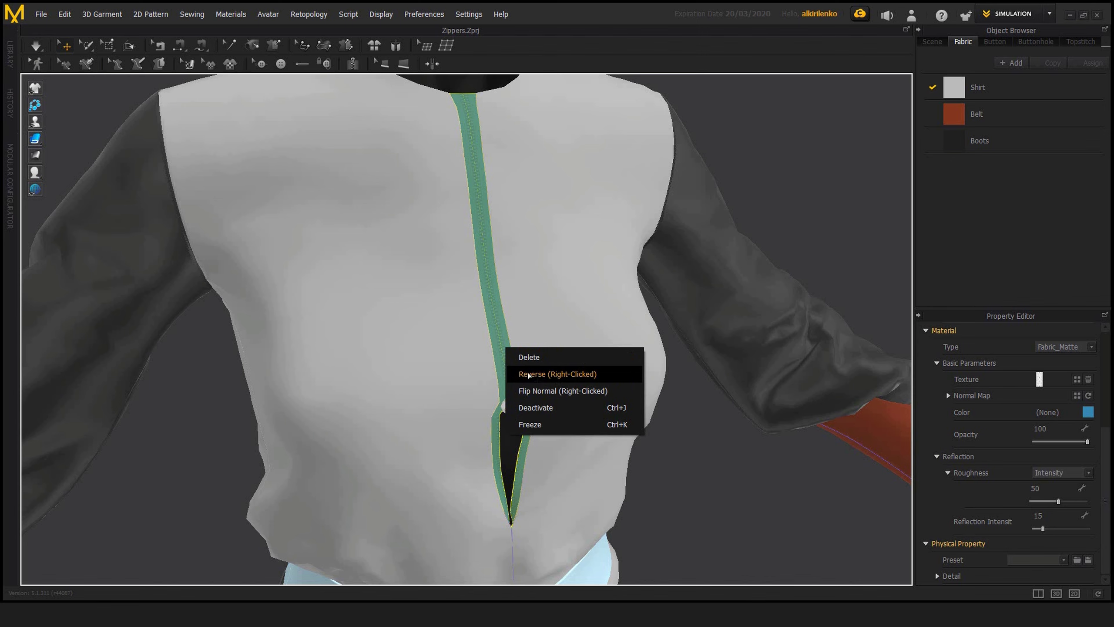
click(528, 374)
right_drag(597, 385, 488, 272)
scroll(505, 380, up, 6)
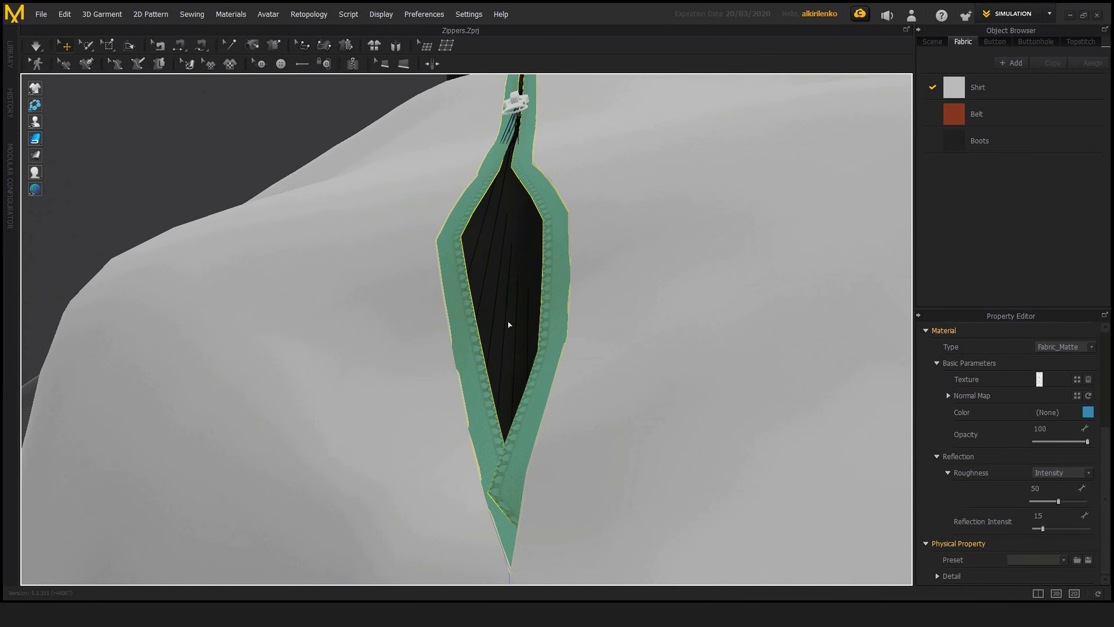
right_drag(535, 265, 537, 242)
scroll(557, 350, down, 5)
right_drag(503, 334, 471, 326)
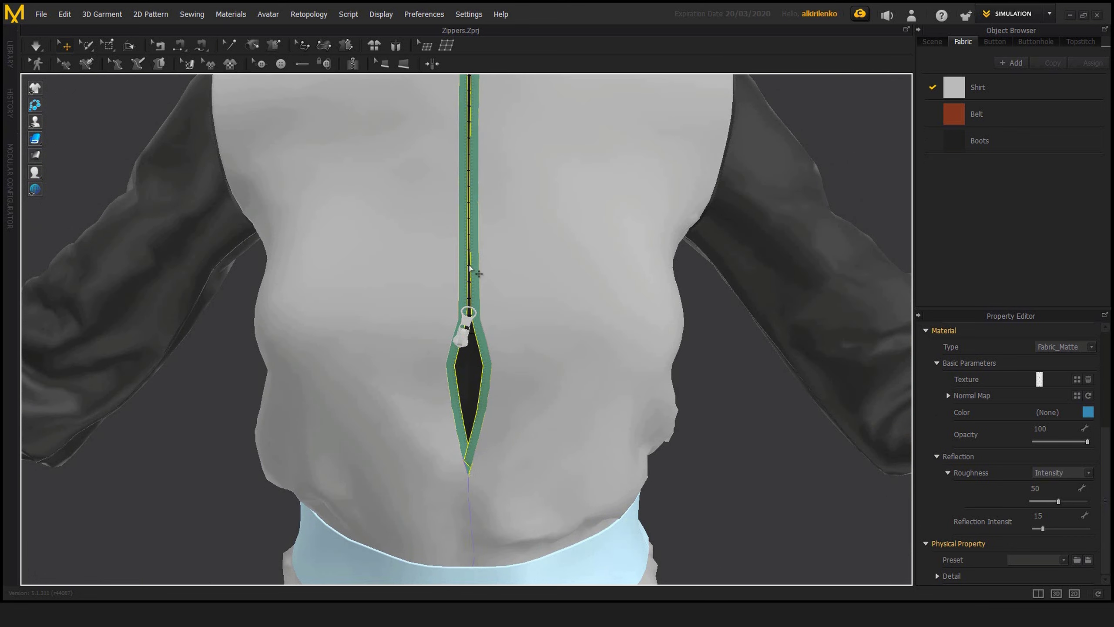
Step: Turn on Reverse Zip Direction for the zipper's slider
click(460, 346)
right_drag(461, 346, 455, 355)
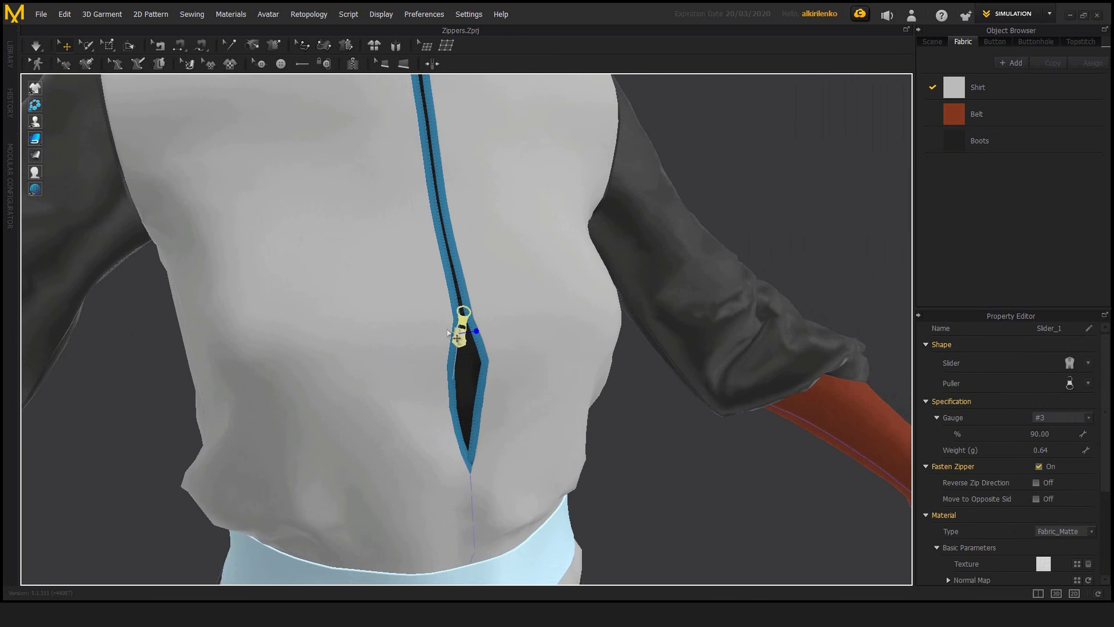
click(1036, 482)
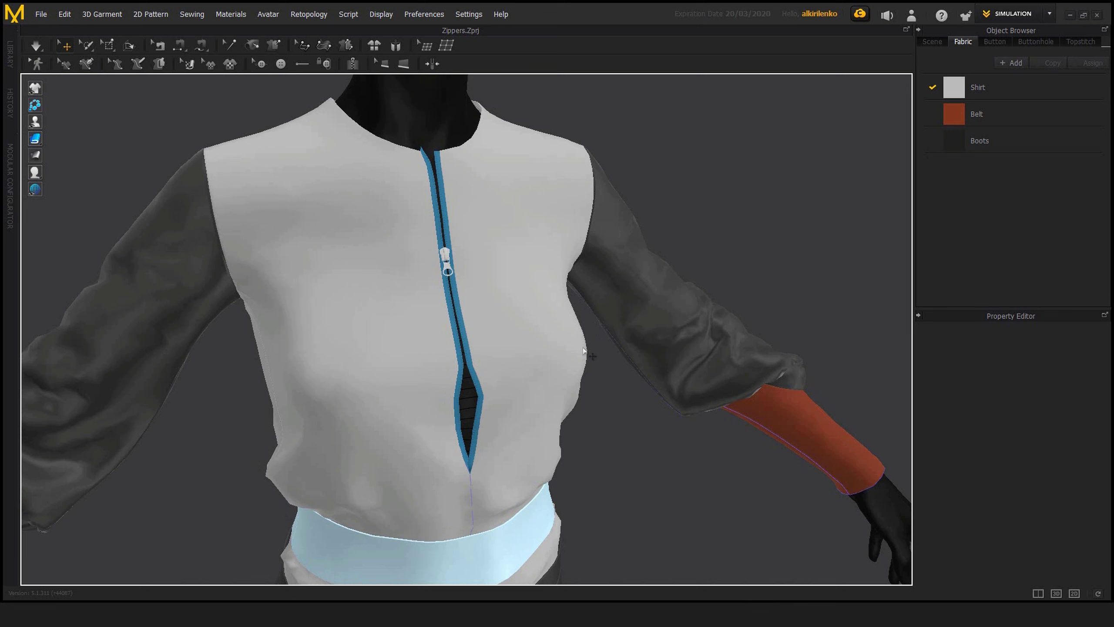
Step: Examine the slider's position and orientation on the fastened zipper up close and from the front
scroll(483, 223, up, 5)
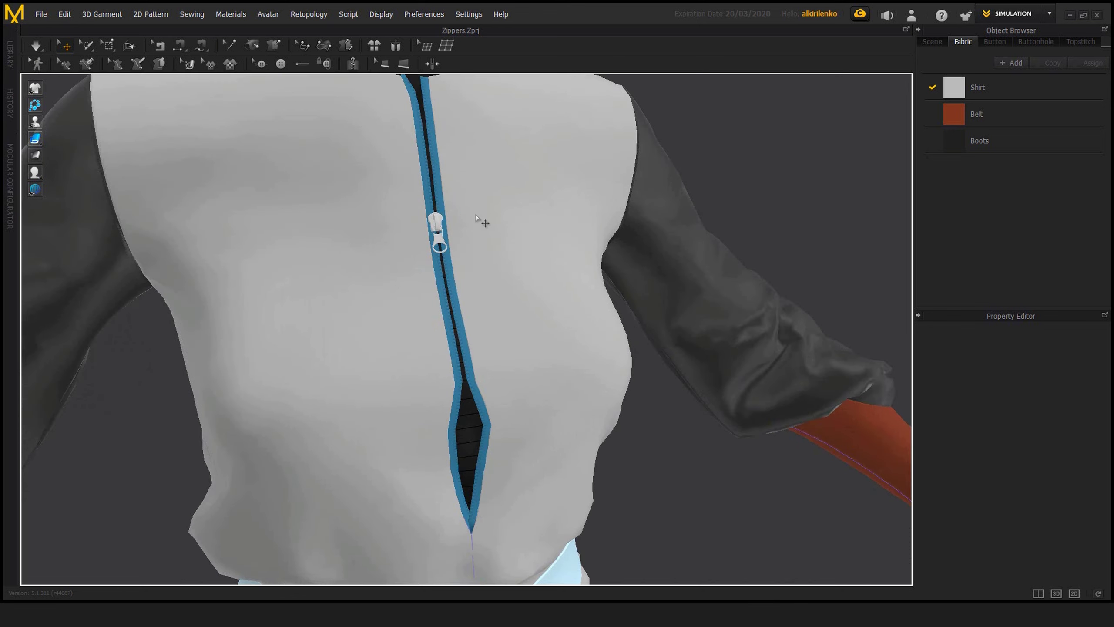
click(432, 222)
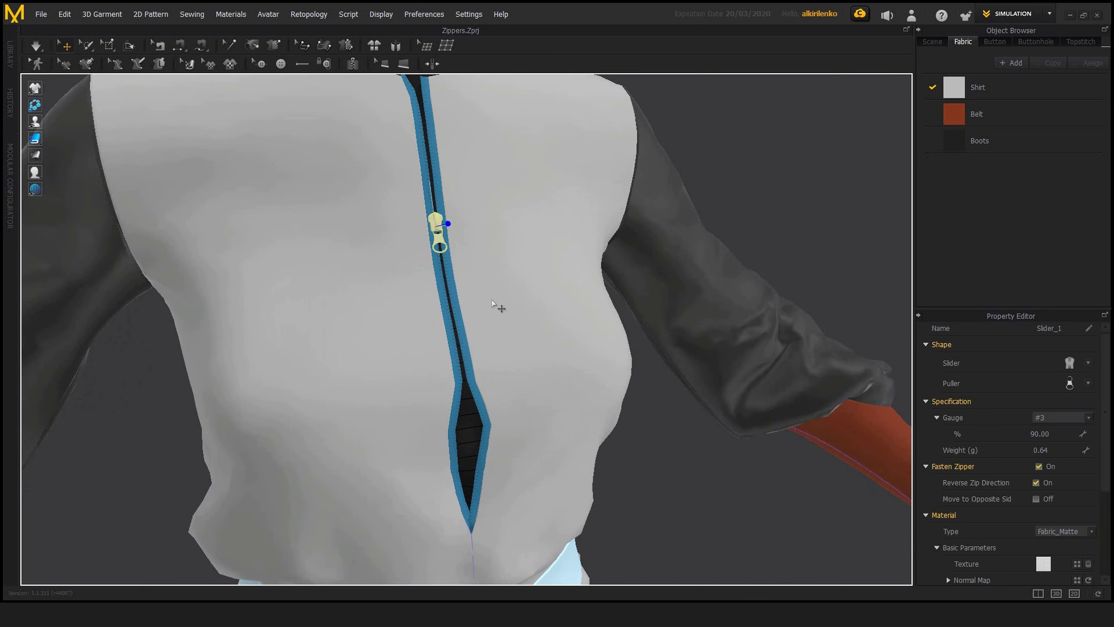
middle_drag(501, 308, 523, 329)
scroll(552, 321, up, 3)
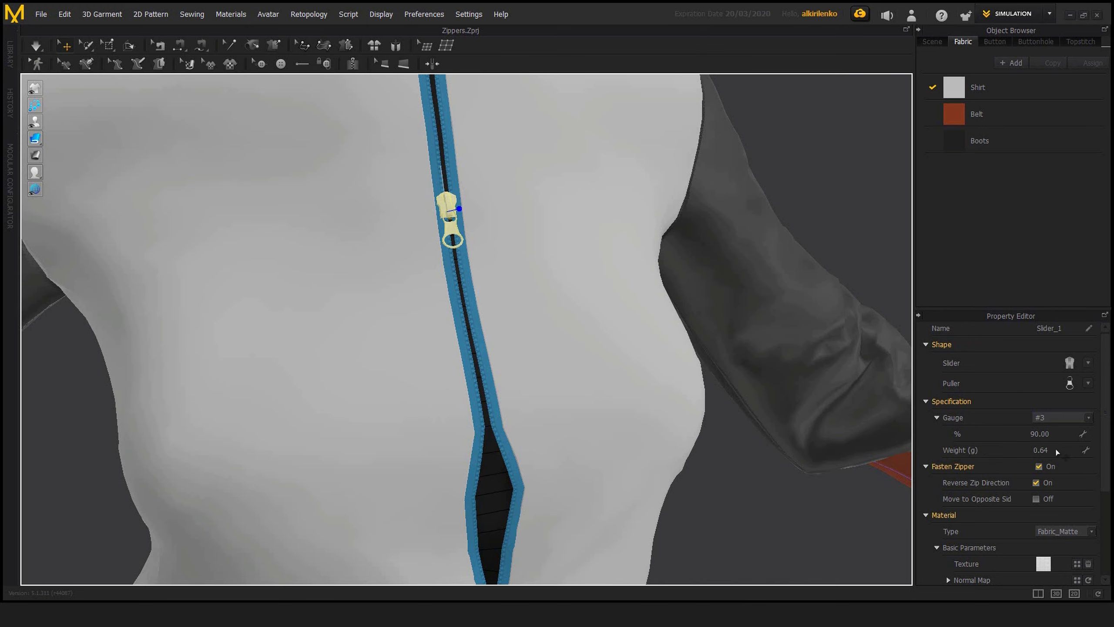
scroll(526, 364, down, 5)
scroll(519, 351, up, 8)
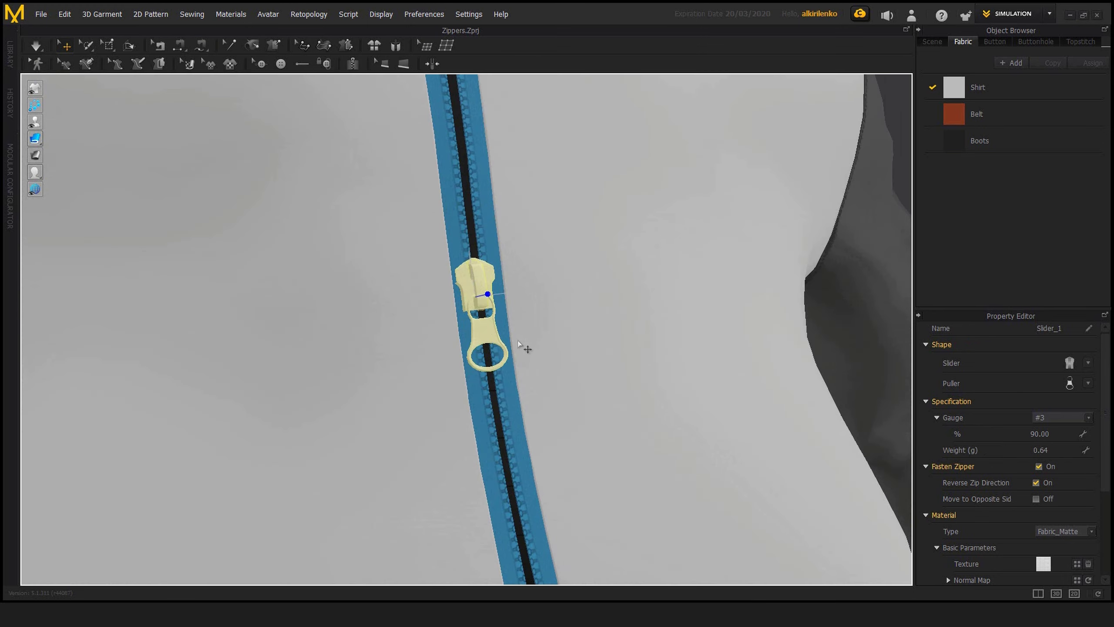
scroll(524, 425, down, 8)
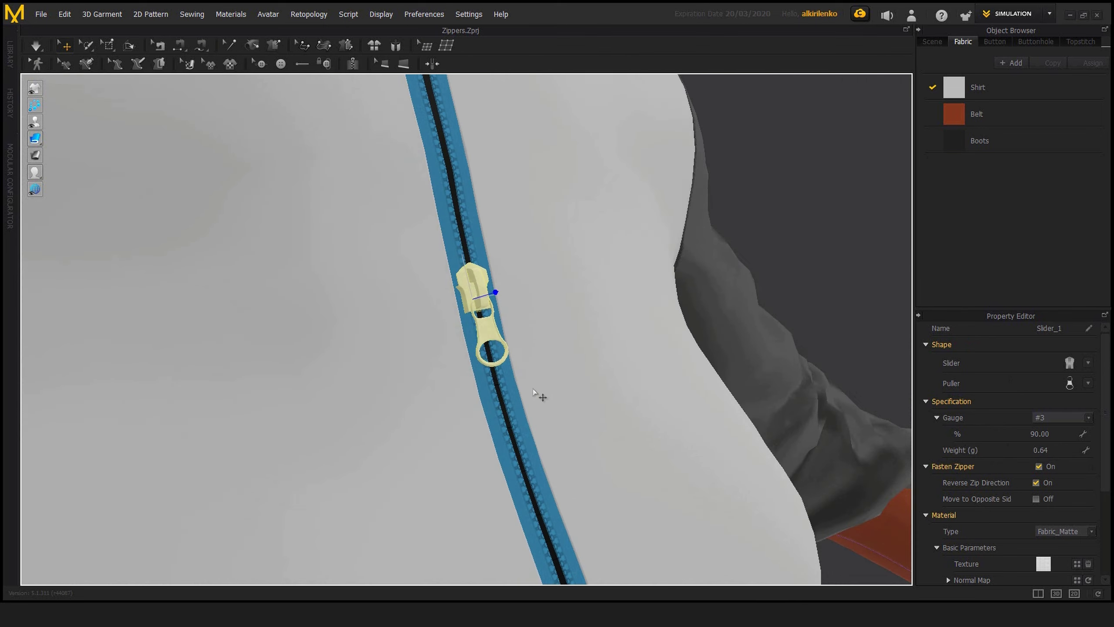
key(2)
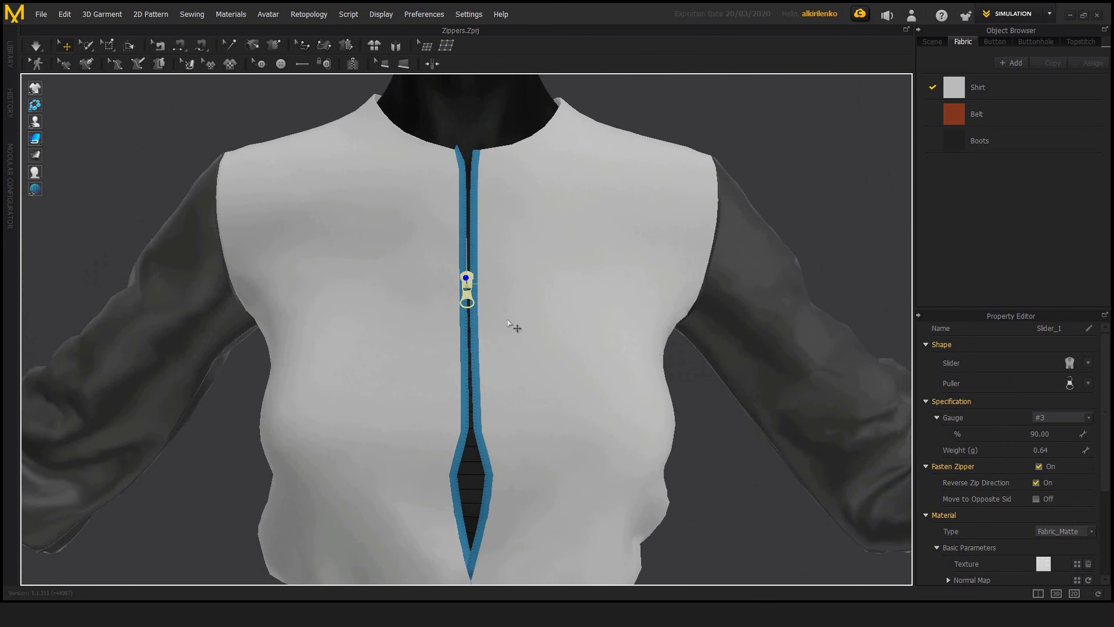
right_drag(505, 317, 530, 309)
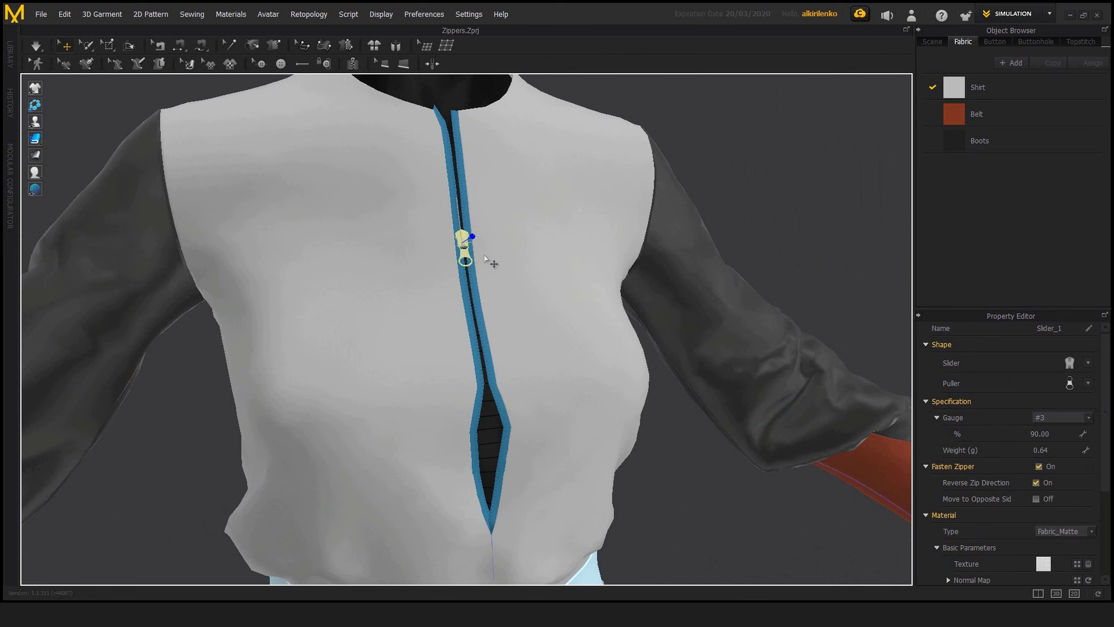
mouse_move(520, 274)
right_down()
mouse_move(510, 278)
mouse_move(522, 269)
right_up()
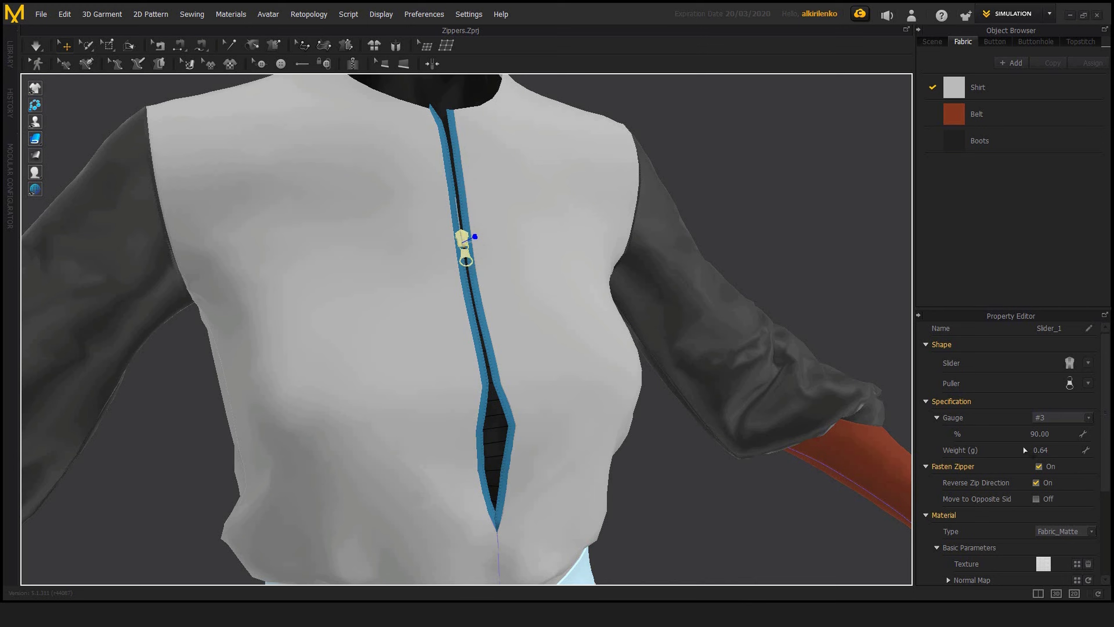
Step: Set the slider's weight to 1000 g and simulate the garment to examine how the slider pulls on the shirt's front
double_click(1053, 449)
text(1000)
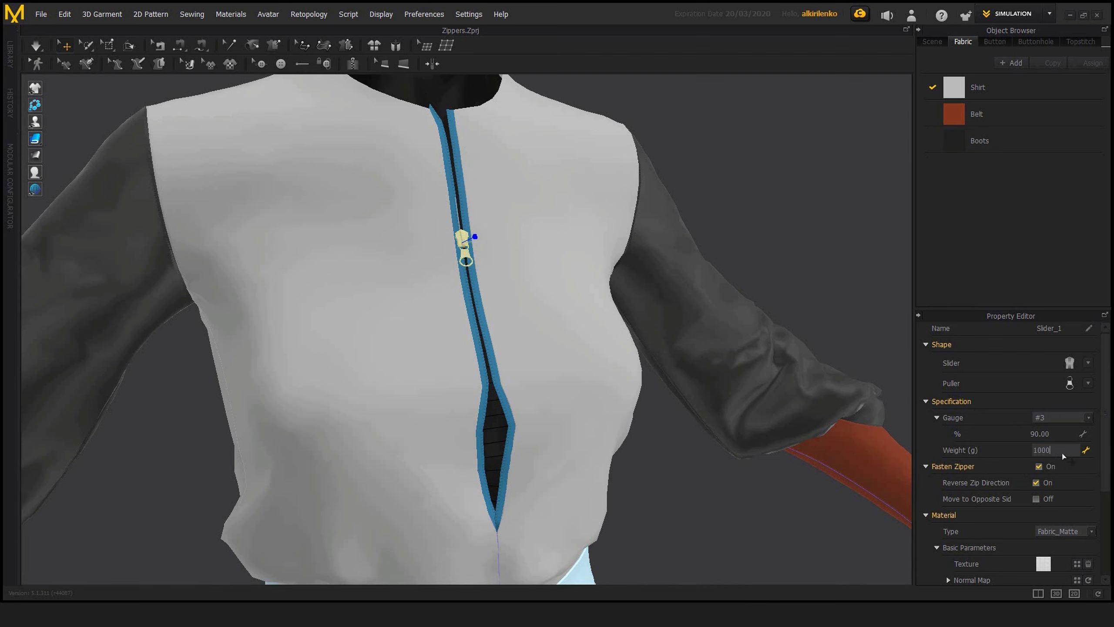
key(Return)
key(space)
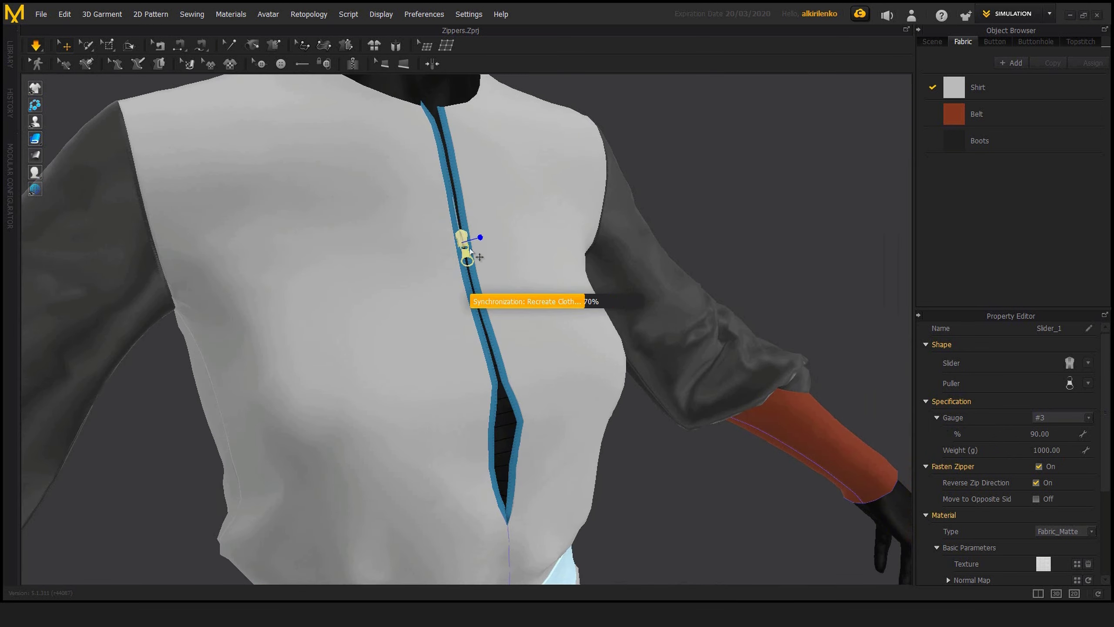
drag(482, 262, 490, 339)
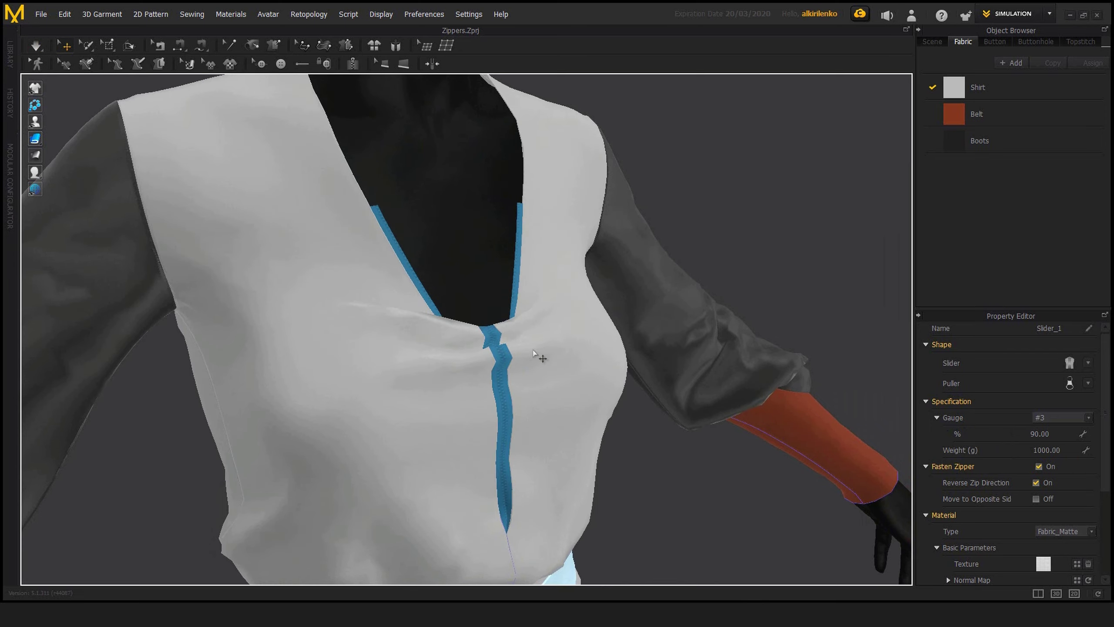
scroll(516, 333, down, 3)
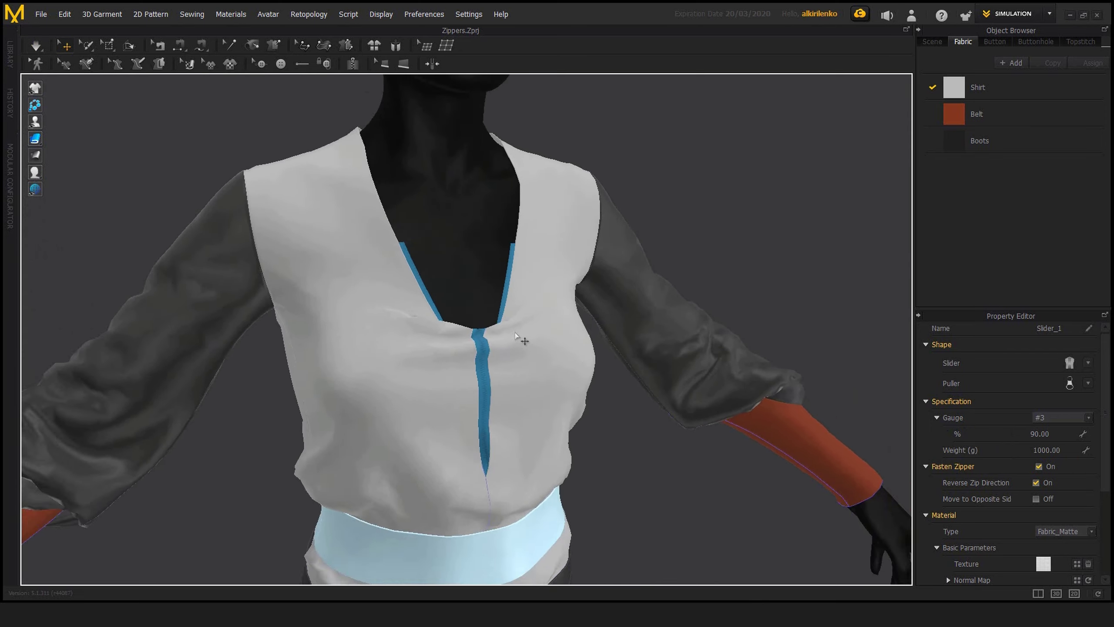